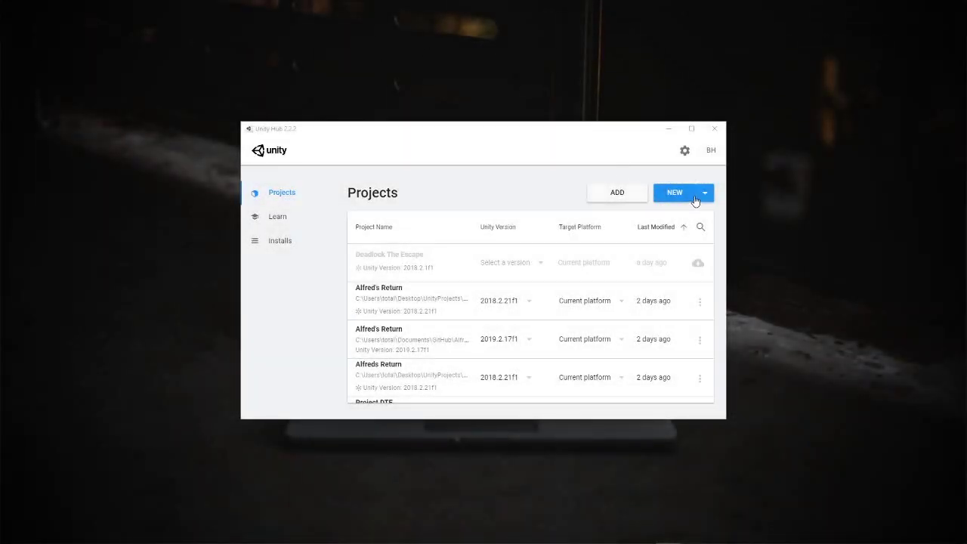
Step: Start a new 3D project with Unity 2018.2.21f1 named 'Shader Workspace'
click(703, 193)
click(695, 219)
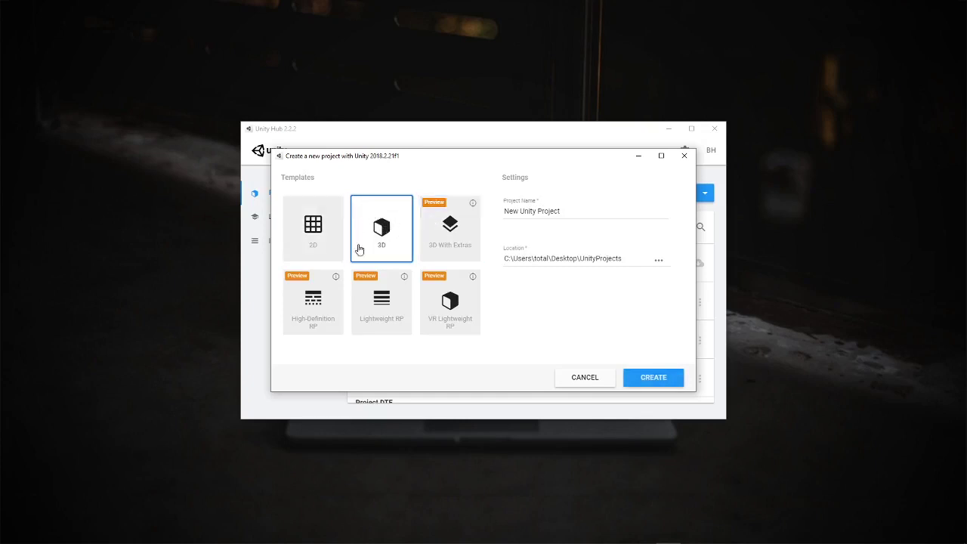
click(603, 207)
key(ctrl+a)
text(Shader Workspace)
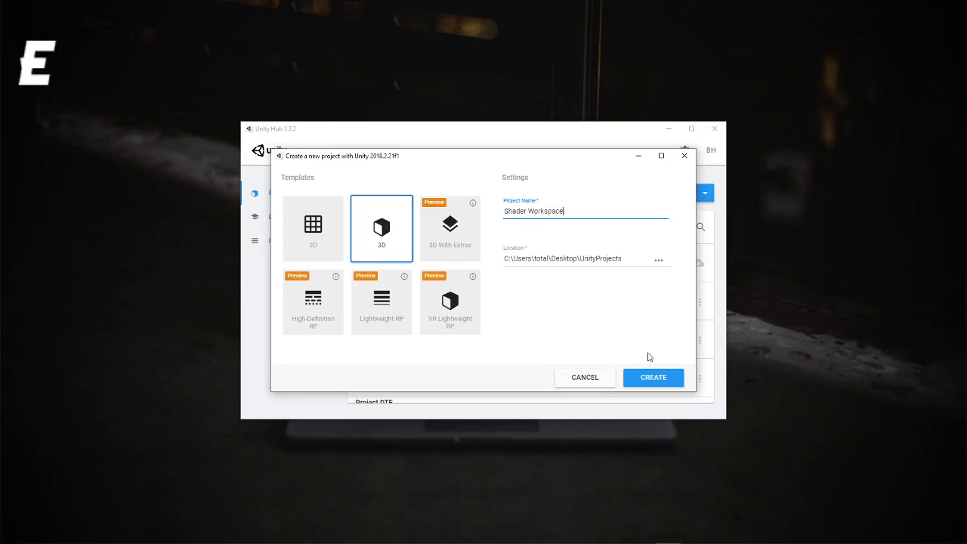
Step: Create the project and install the Render-pipelines.lightweight package from the Package Manager's All list
click(653, 376)
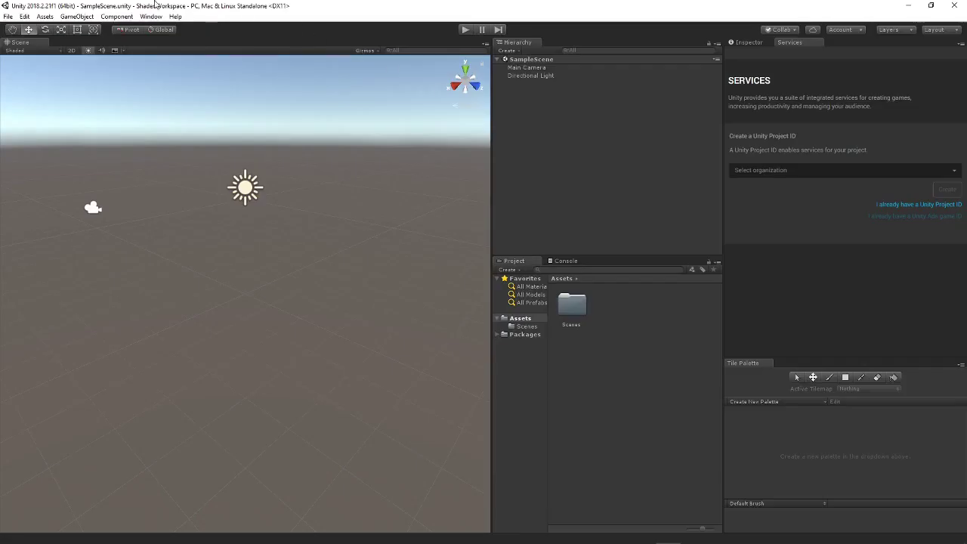
click(151, 16)
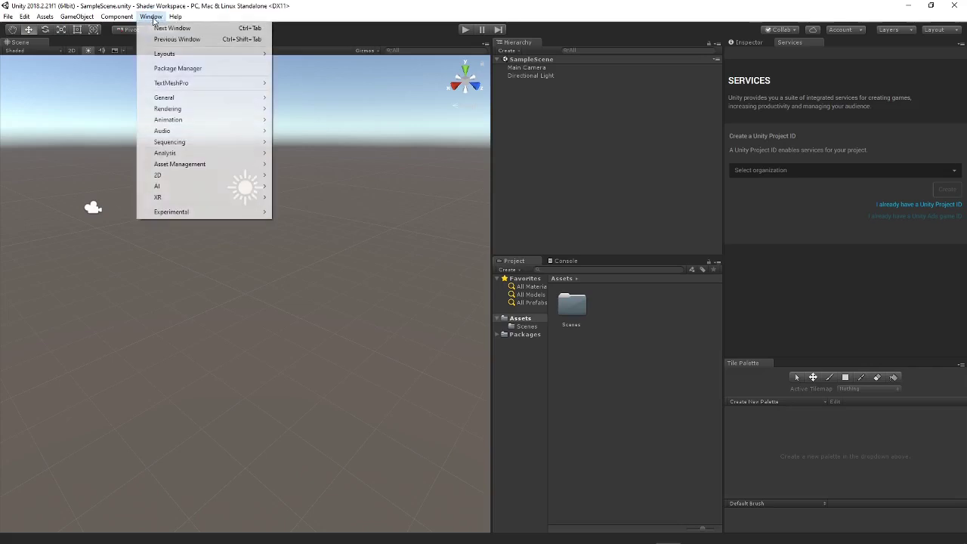
click(187, 68)
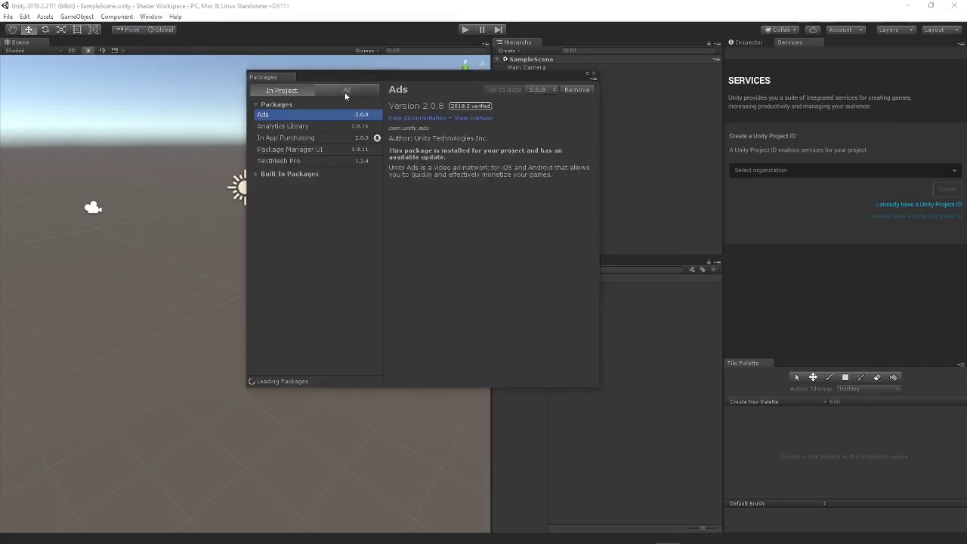
click(345, 92)
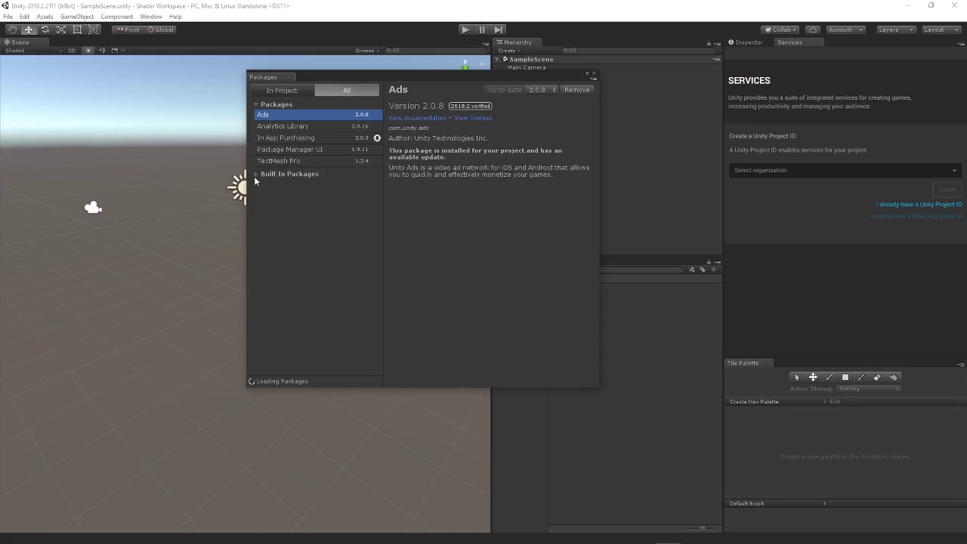
scroll(307, 226, down, 5)
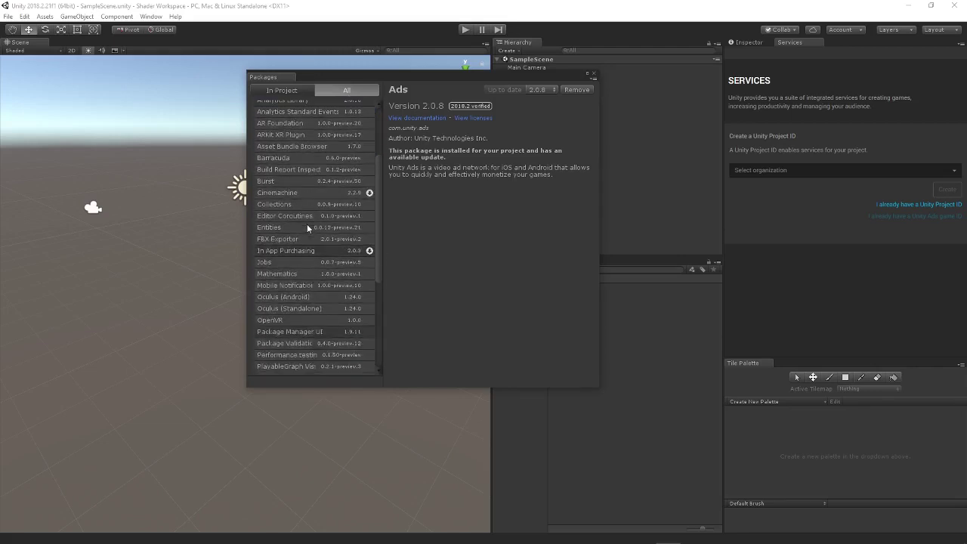
scroll(307, 227, down, 3)
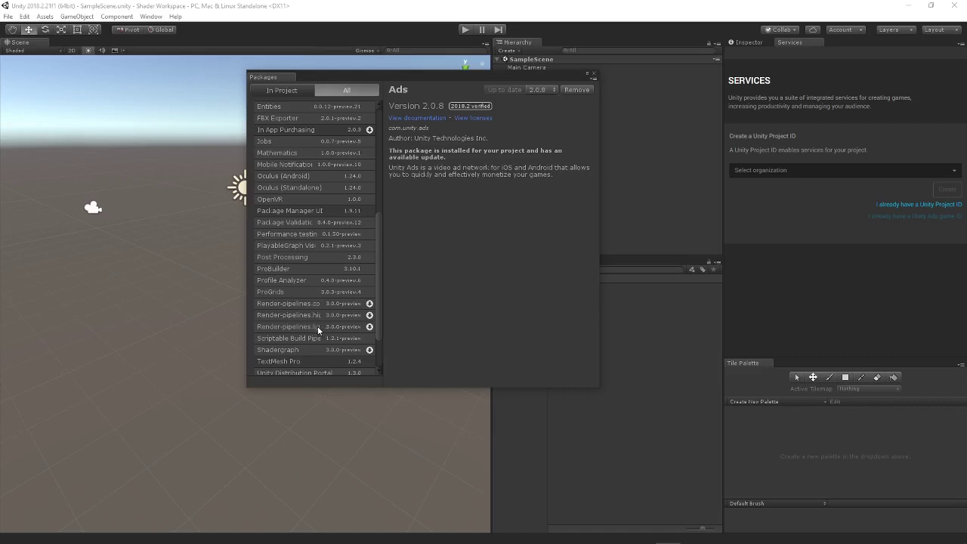
click(317, 326)
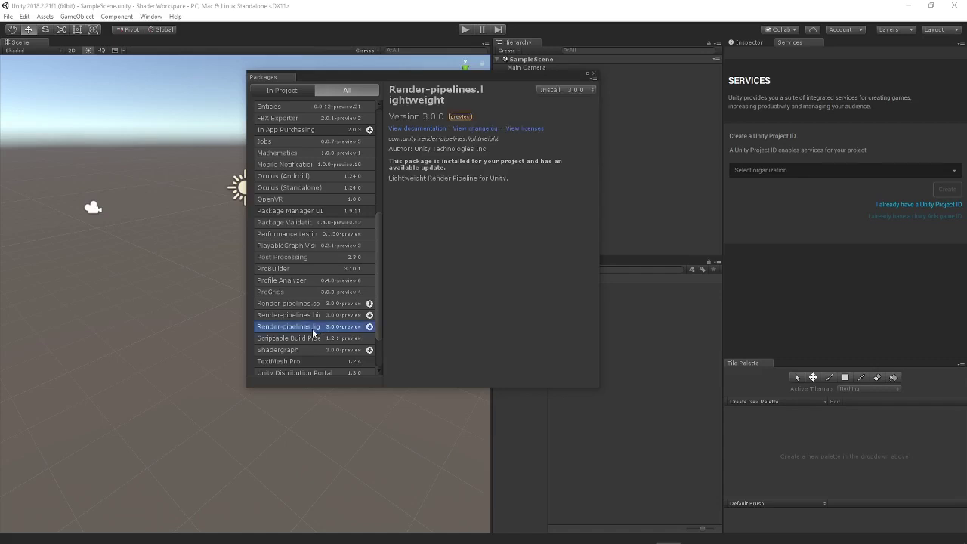
click(551, 90)
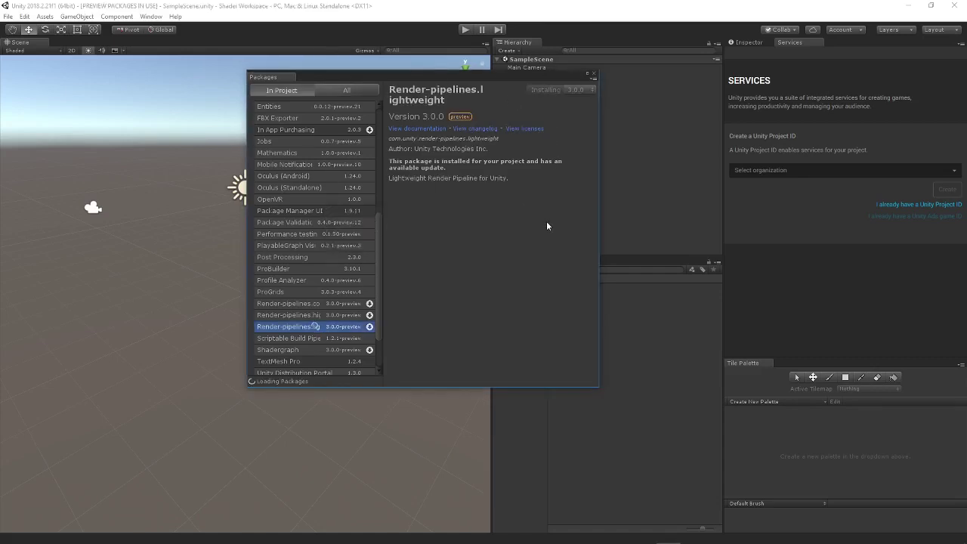
Step: Install the Shadergraph package
scroll(314, 267, down, 4)
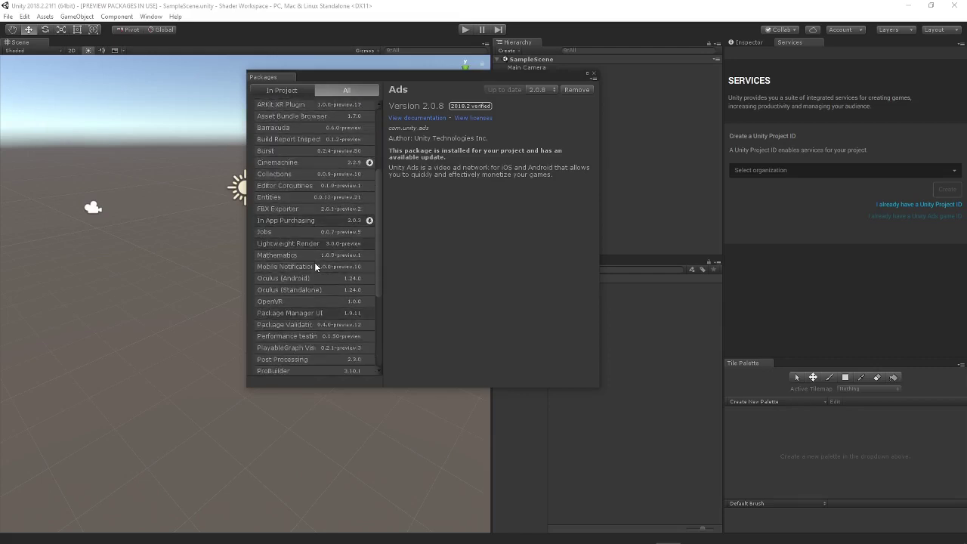
scroll(314, 262, down, 3)
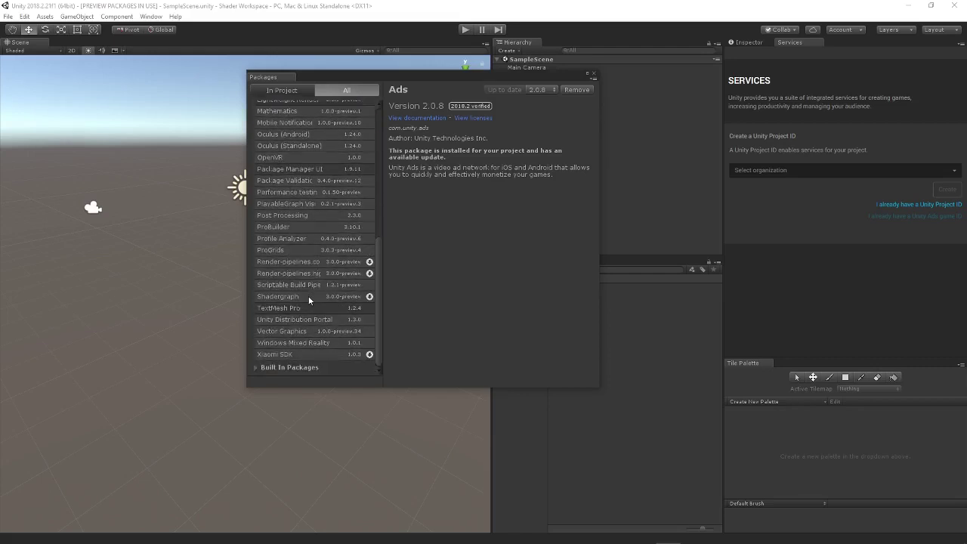
click(286, 296)
click(554, 90)
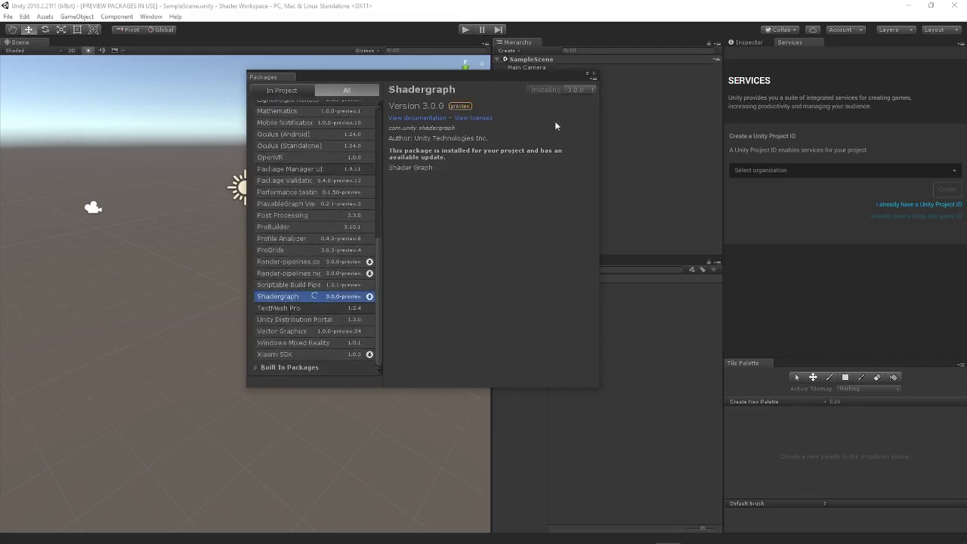
Step: Create a Lightweight Pipeline Asset in the Assets folder
click(594, 74)
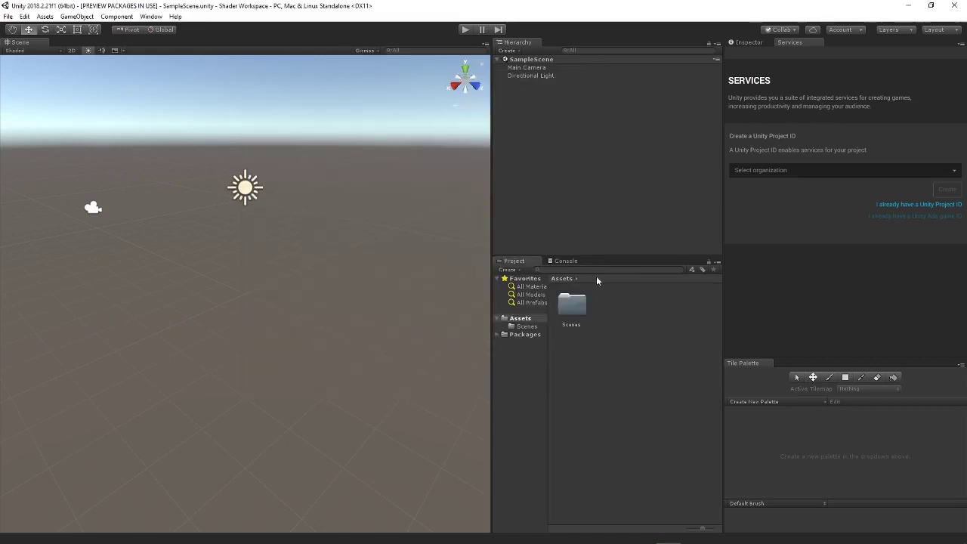
right_click(621, 387)
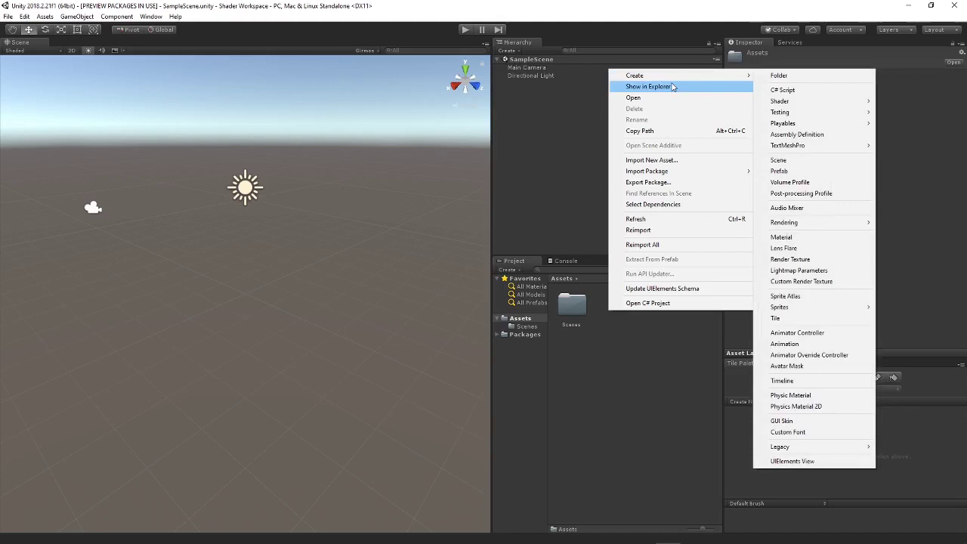
mouse_move(672, 76)
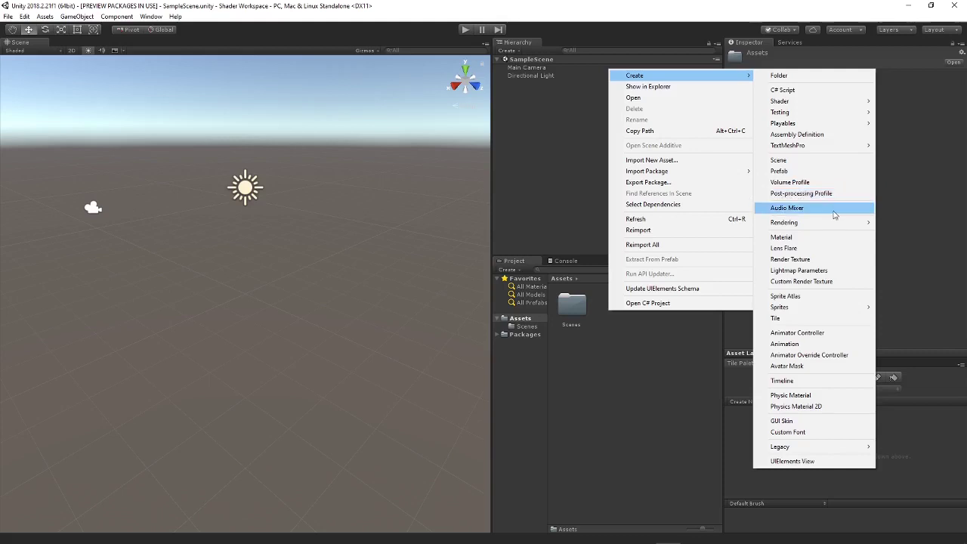
mouse_move(838, 228)
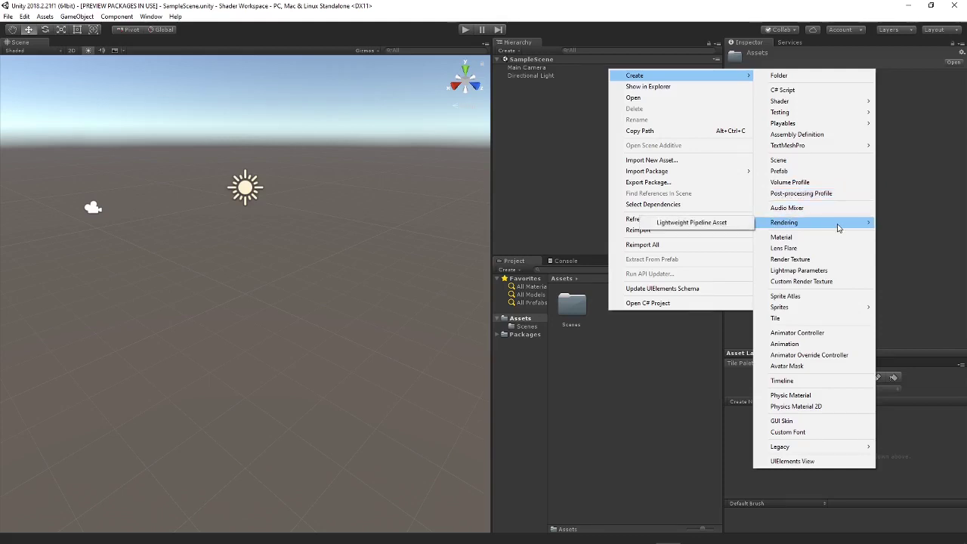
click(740, 224)
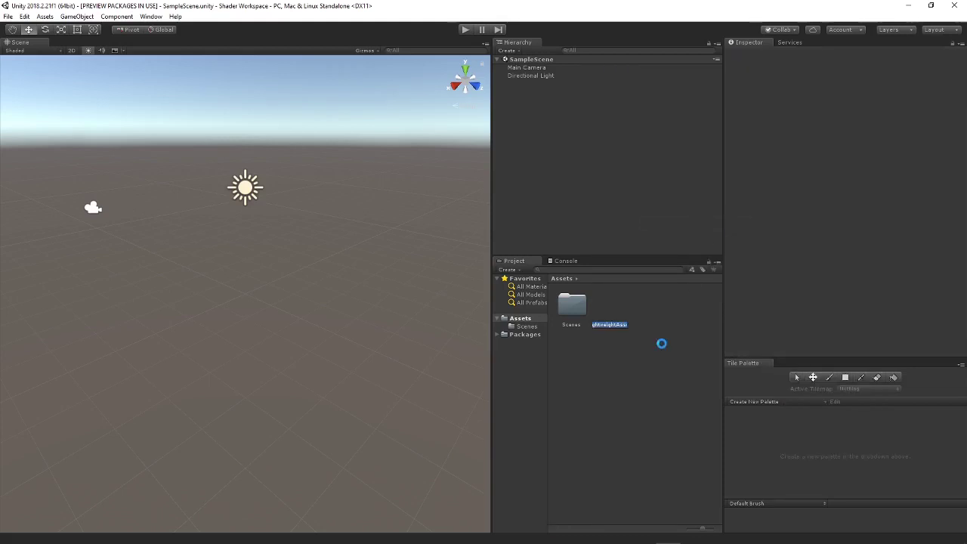
Step: Assign LightweightAsset as the Scriptable Render Pipeline in the Graphics settings
click(24, 16)
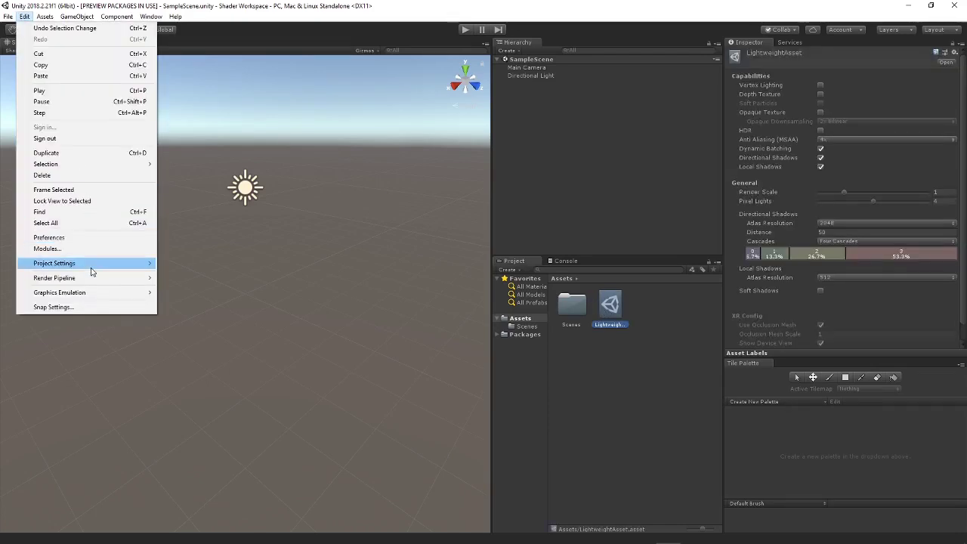
mouse_move(93, 270)
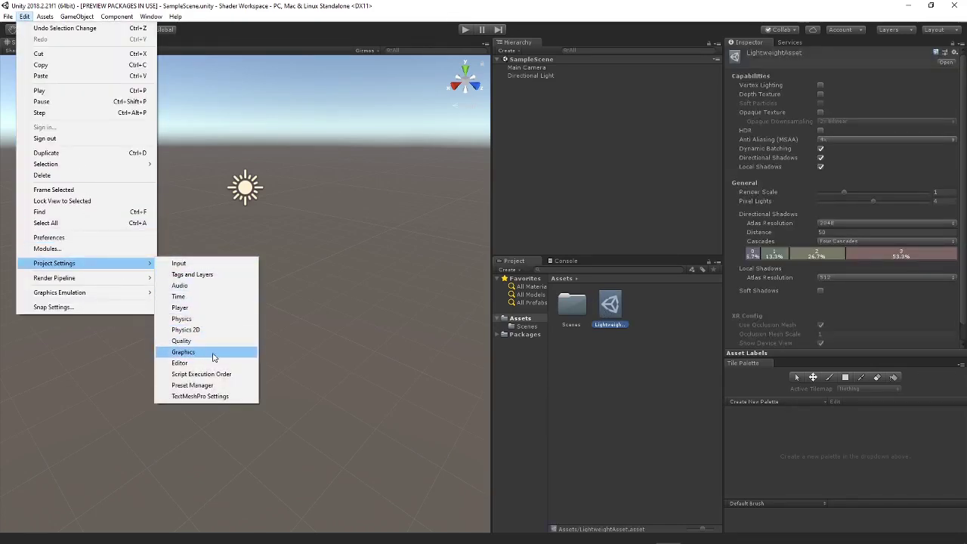
click(183, 352)
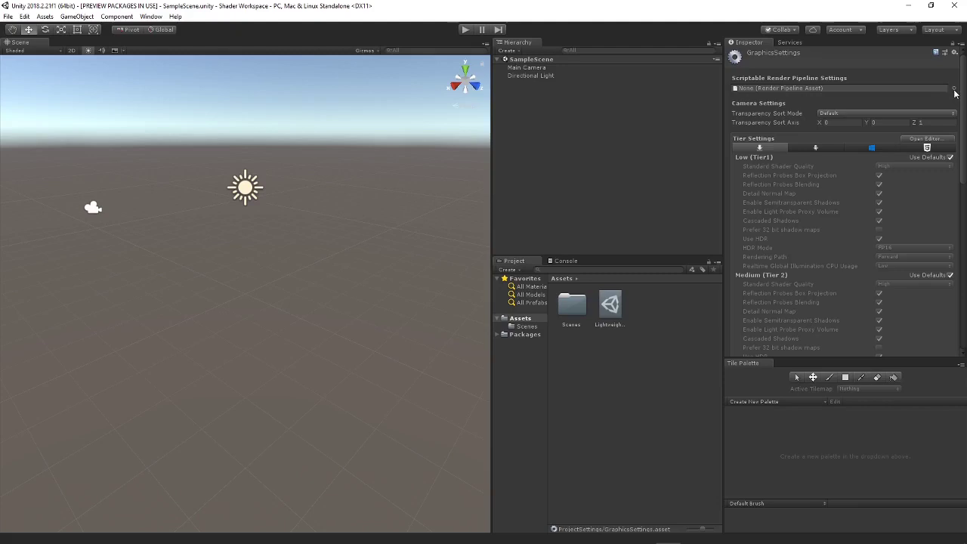
drag(601, 319, 768, 88)
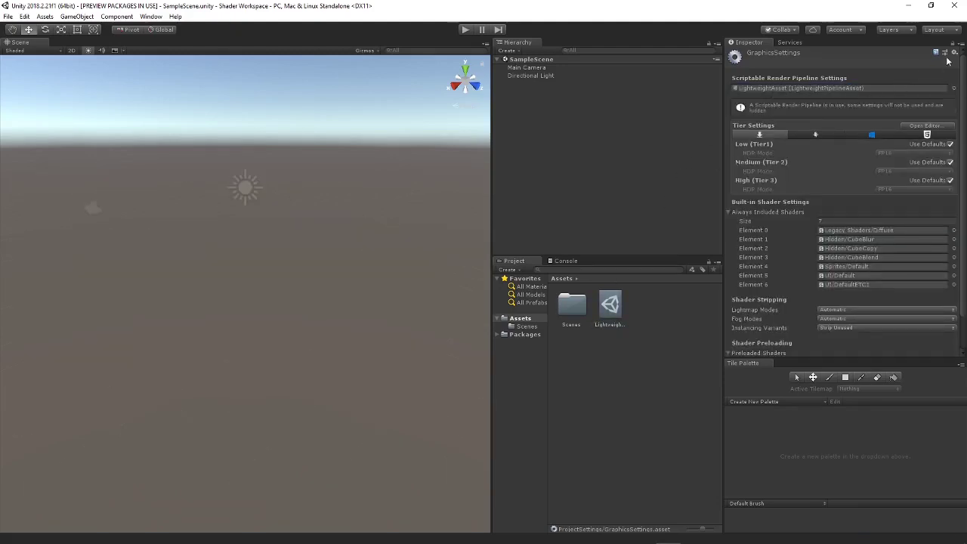
click(676, 331)
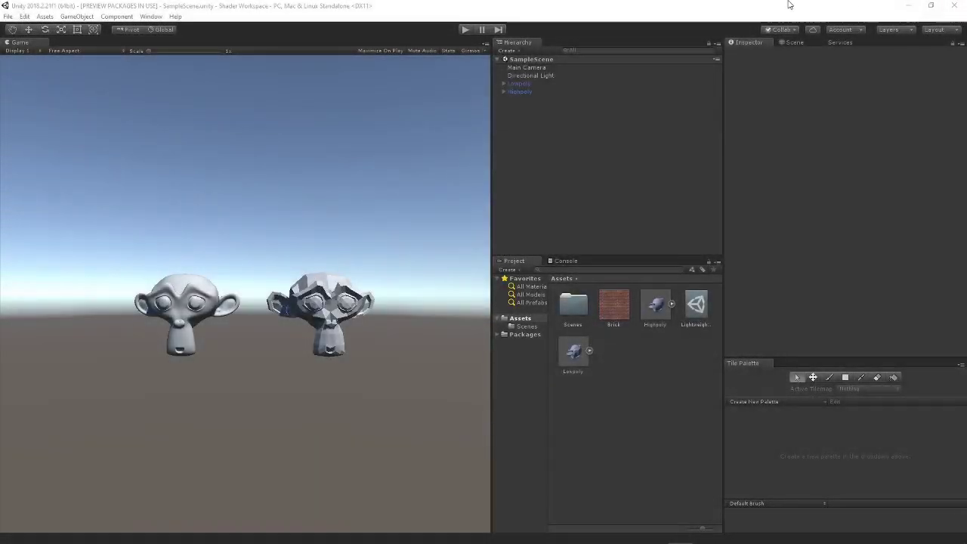
Step: Inspect the import settings of the Highpoly and Lowpoly models and the Brick texture
click(651, 314)
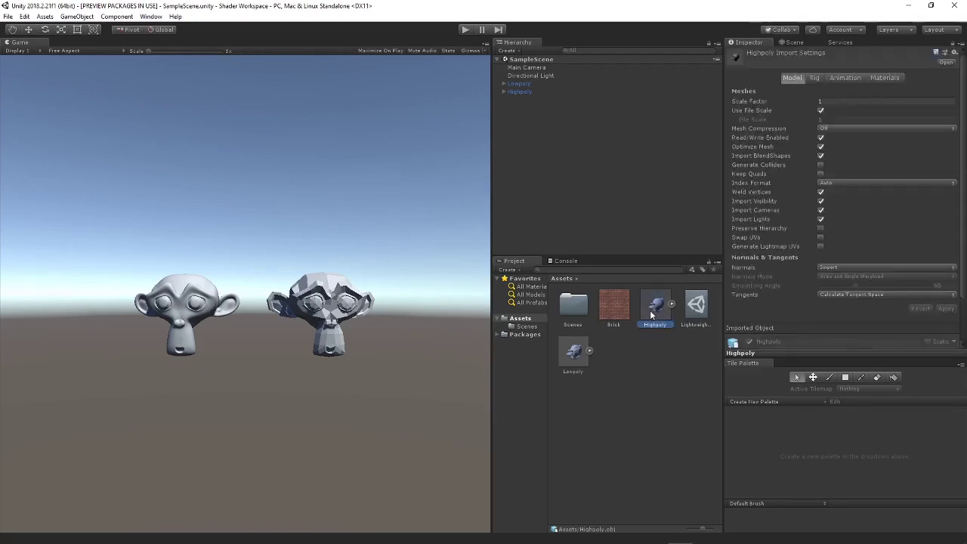
click(572, 355)
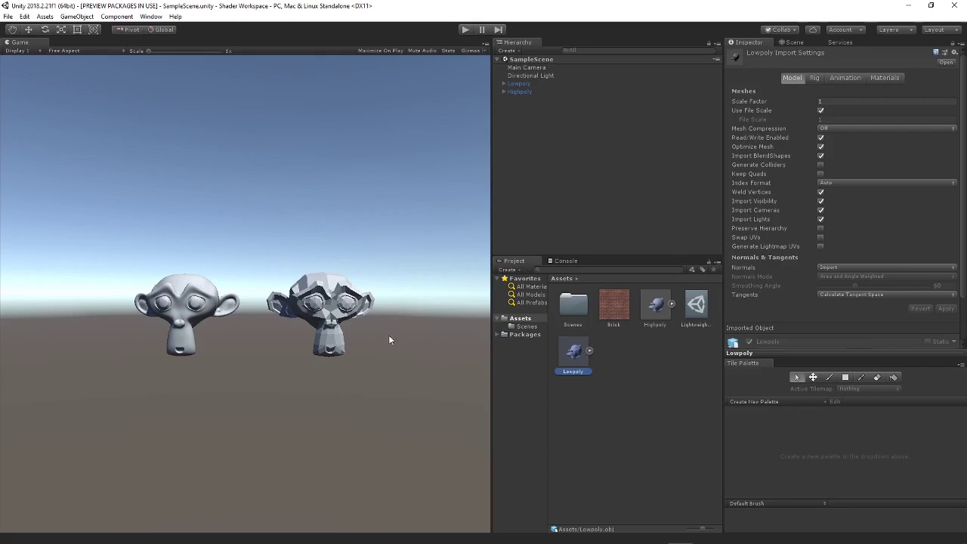
click(609, 312)
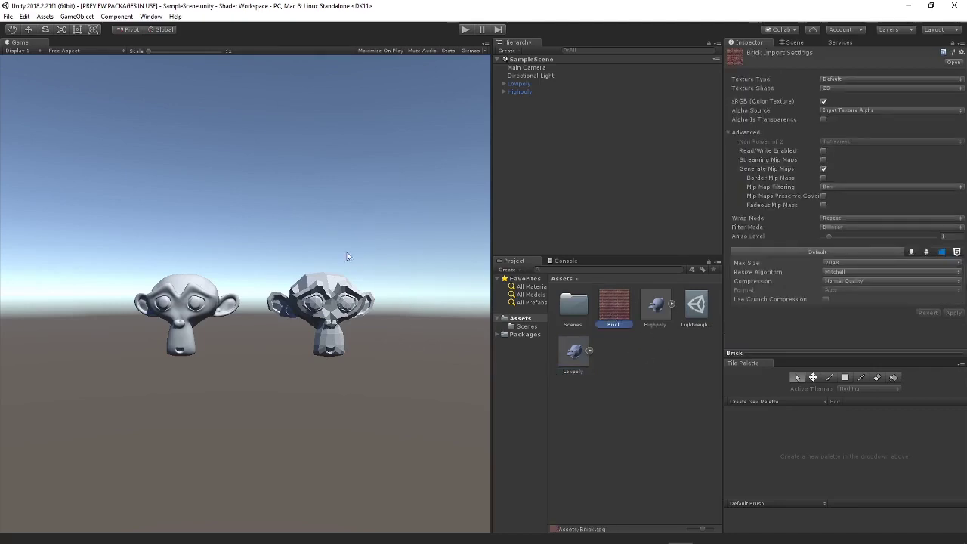
click(637, 387)
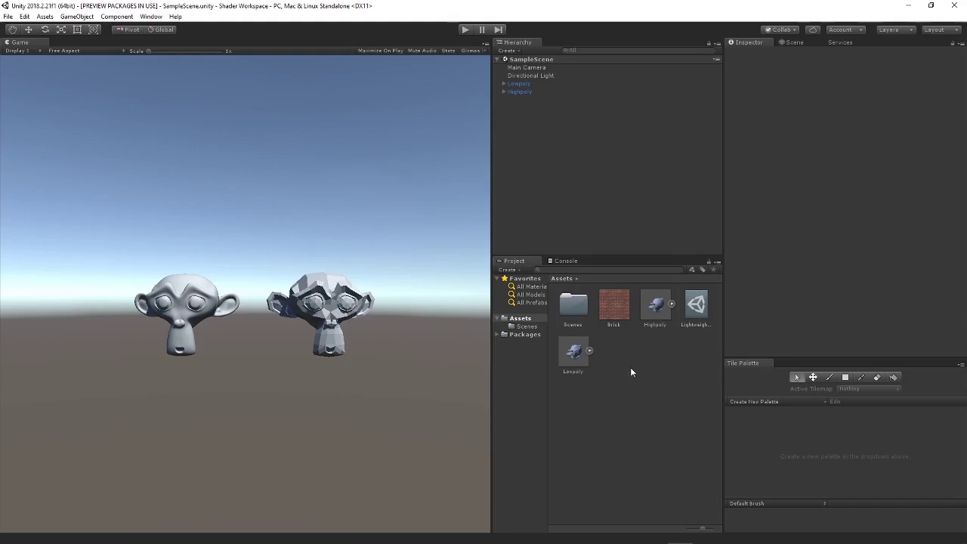
Step: Create a PBR Graph shader asset named 'Outline'
right_click(623, 341)
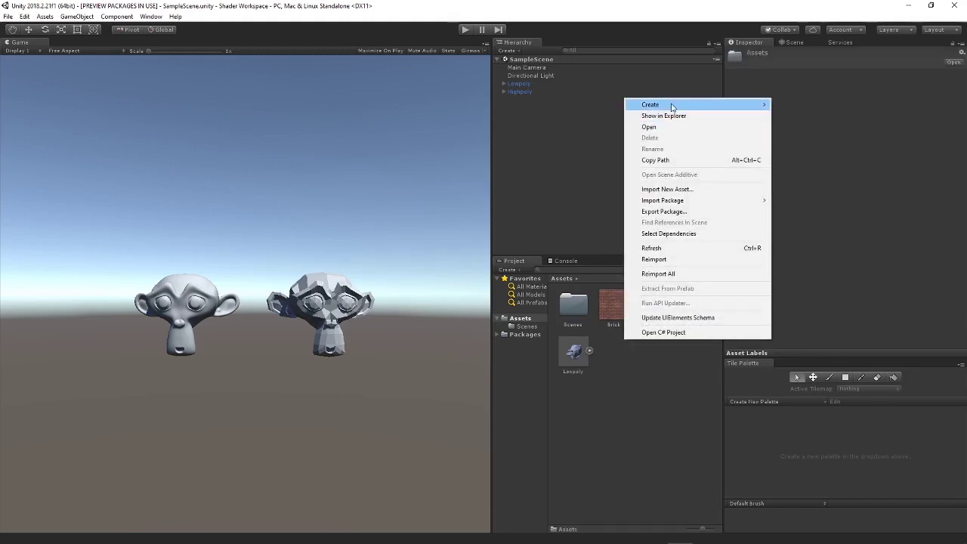
mouse_move(690, 104)
mouse_move(797, 130)
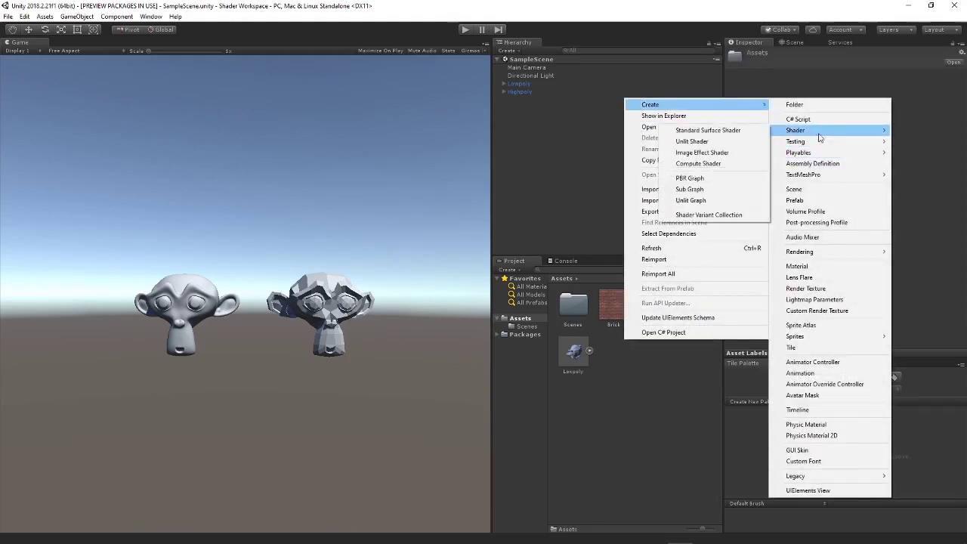
click(690, 178)
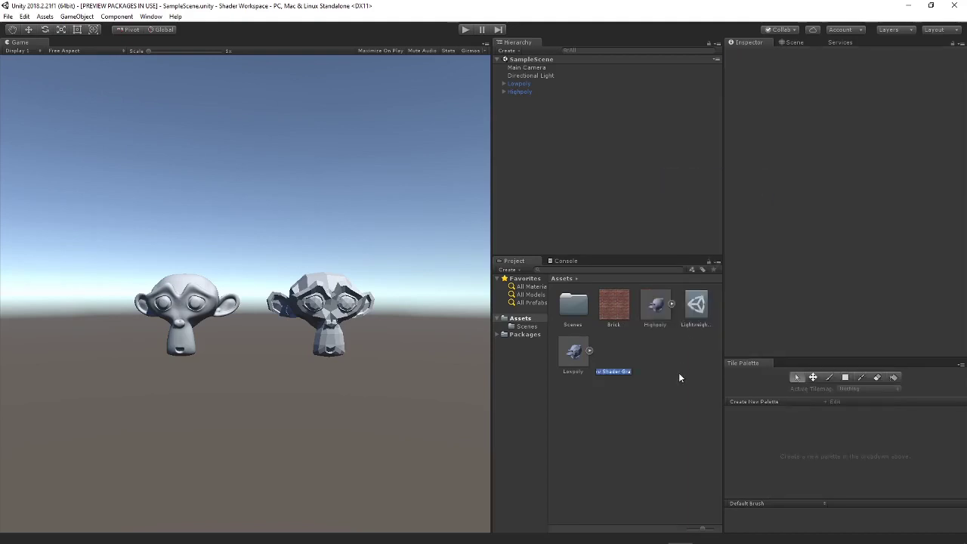
text(Outline)
key(Return)
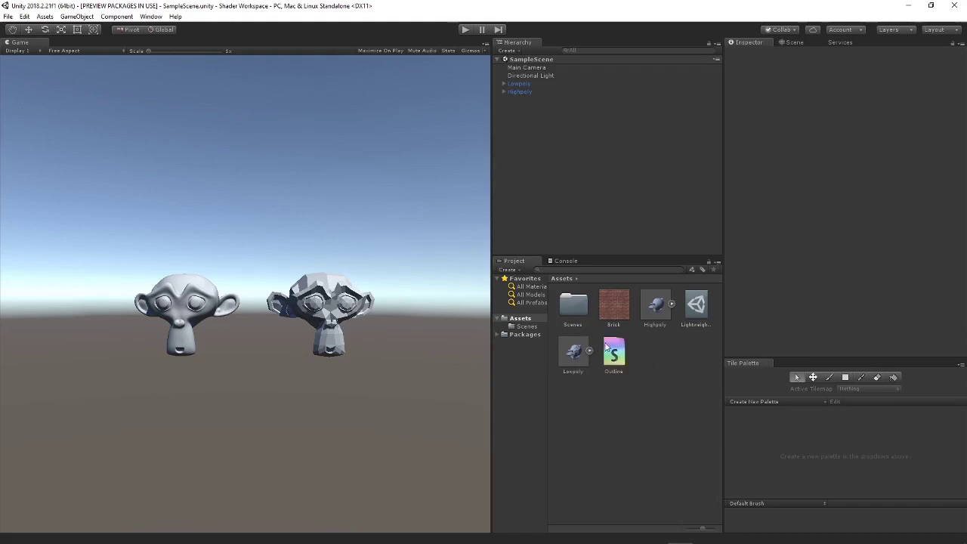
Step: Make an 'Outline' material from the Outline shader graph, then select the Lowpoly monkey head
click(609, 349)
right_click(609, 349)
mouse_move(648, 113)
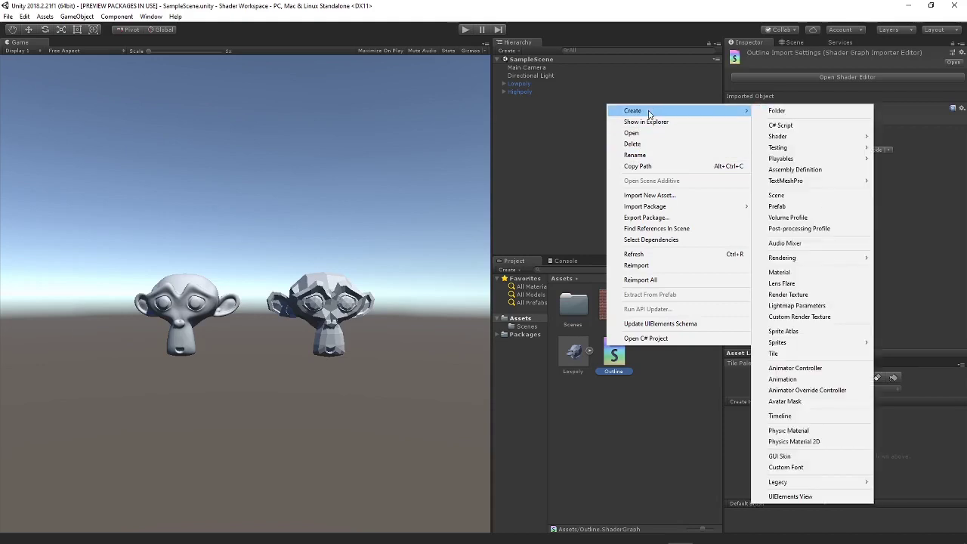
click(799, 277)
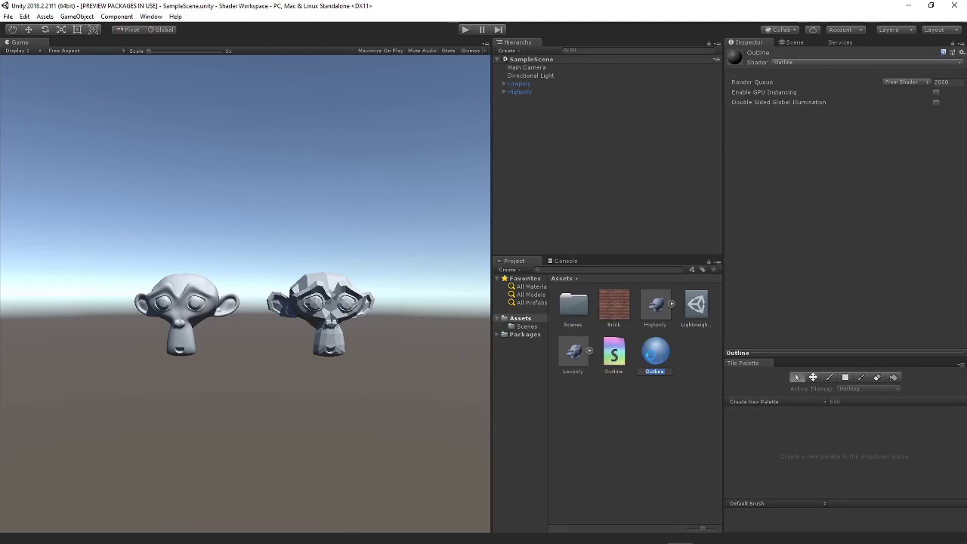
key(Return)
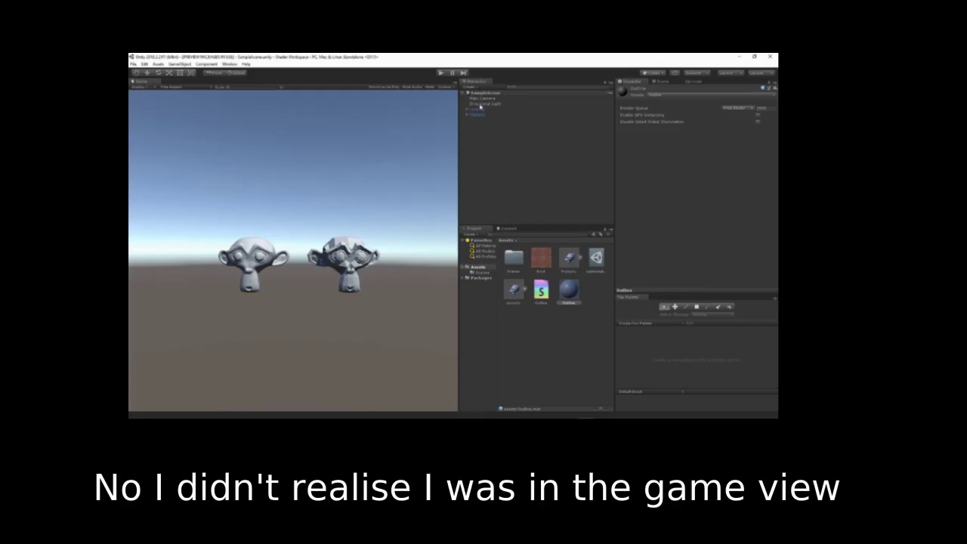
click(478, 109)
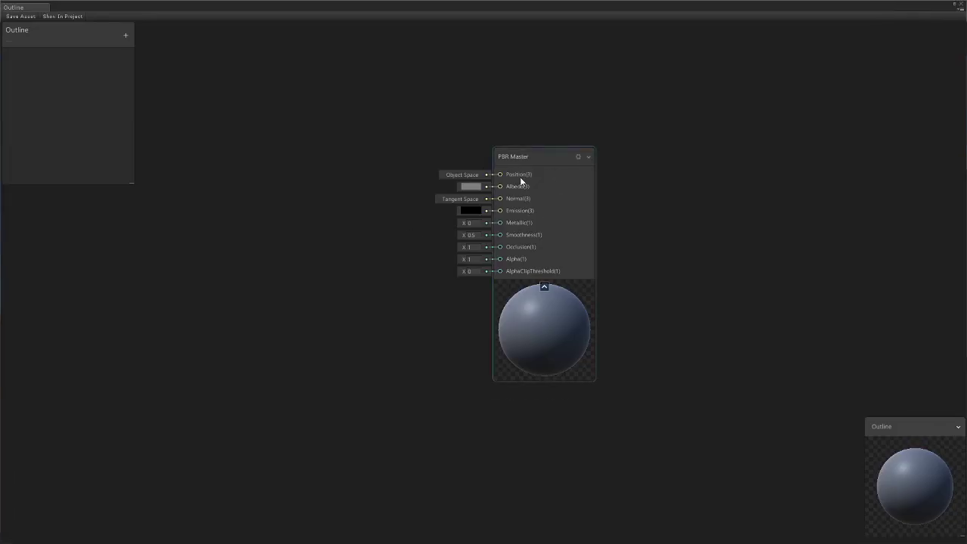
Step: Add a Fresnel Effect node and wire its Out into the PBR Master's Emission
mouse_move(527, 155)
mouse_down()
mouse_move(535, 143)
mouse_move(514, 153)
mouse_move(536, 155)
mouse_up()
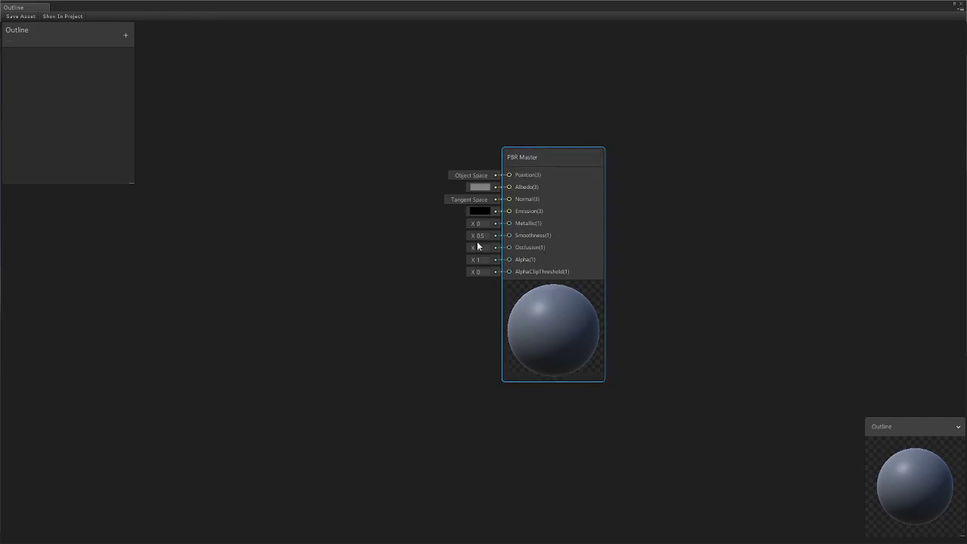
drag(538, 163, 580, 157)
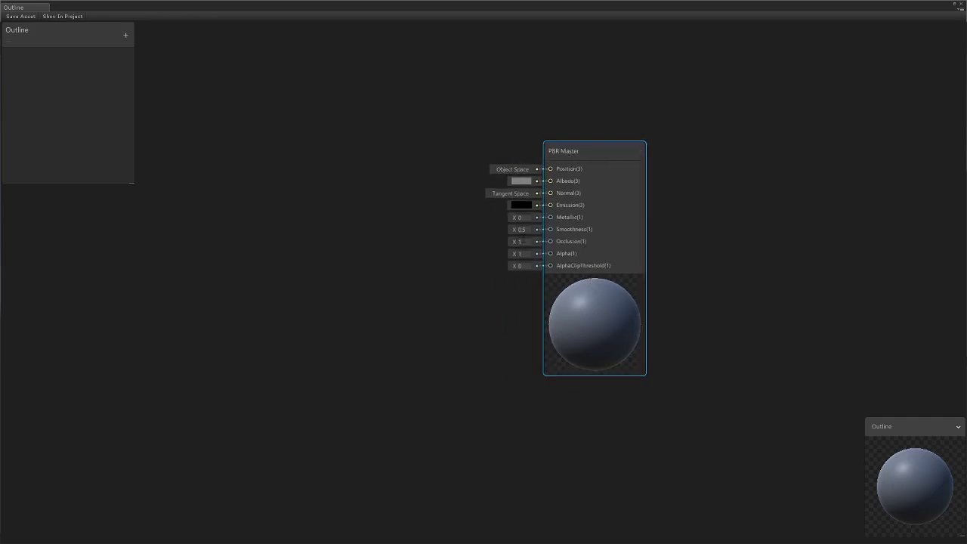
key(space)
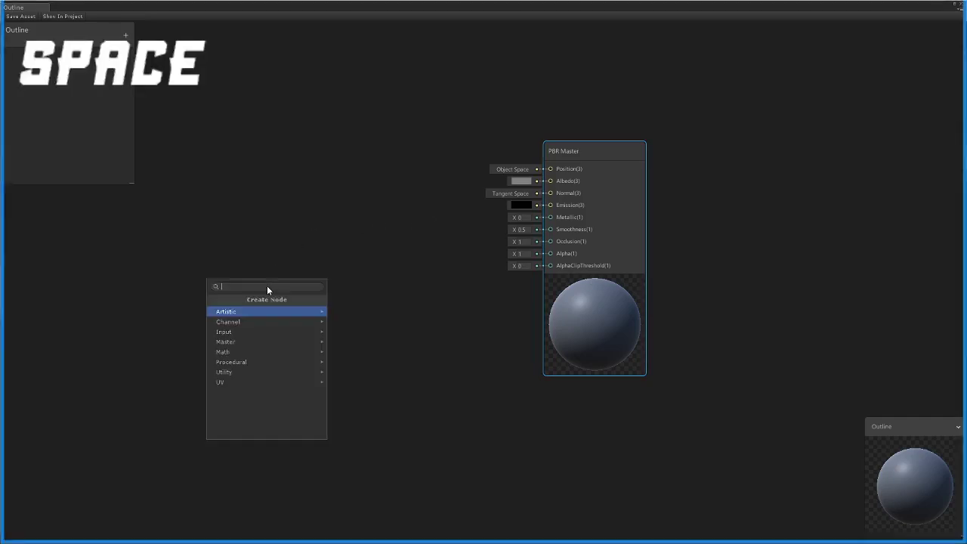
text(fres)
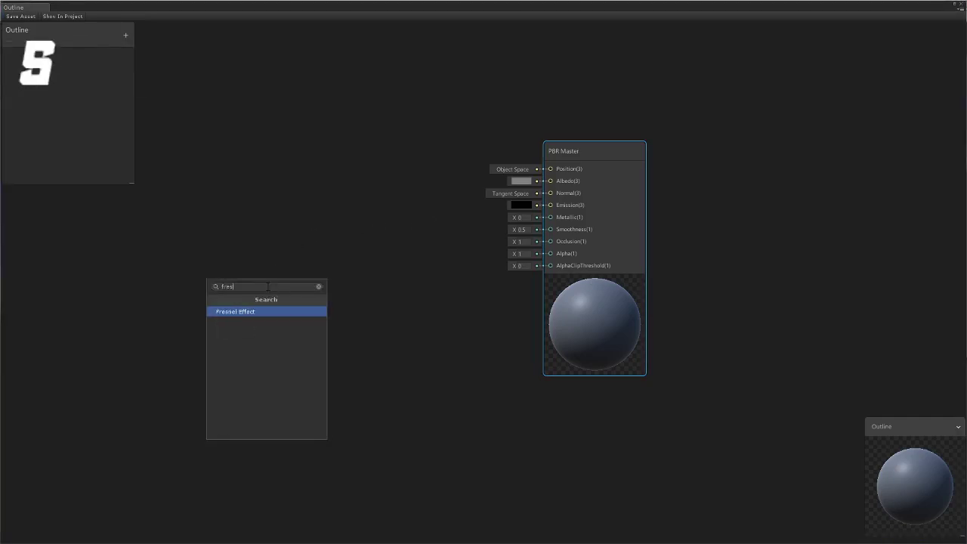
key(Return)
drag(303, 297, 325, 265)
right_click(275, 148)
click(293, 129)
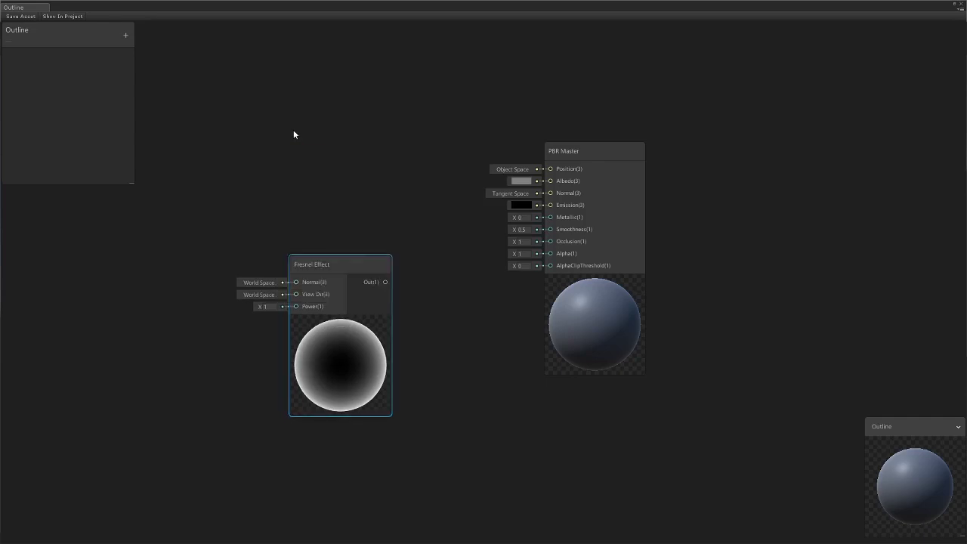
key(space)
key(Escape)
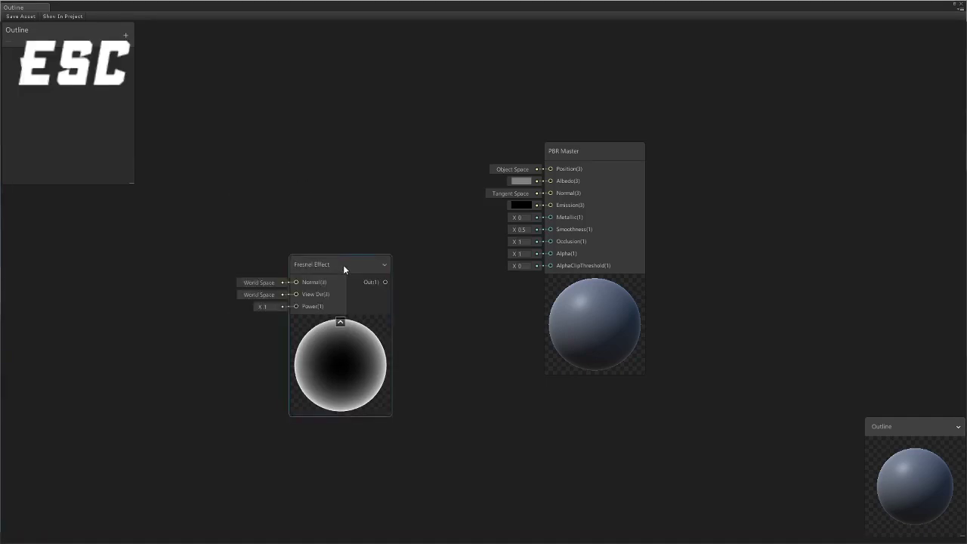
drag(343, 264, 352, 211)
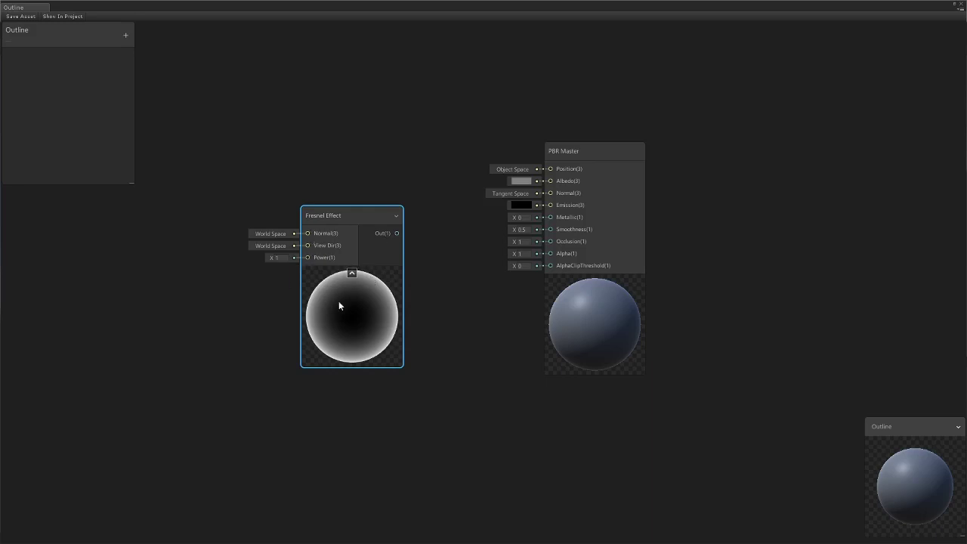
mouse_move(270, 255)
mouse_down()
mouse_move(282, 256)
mouse_move(266, 256)
mouse_up()
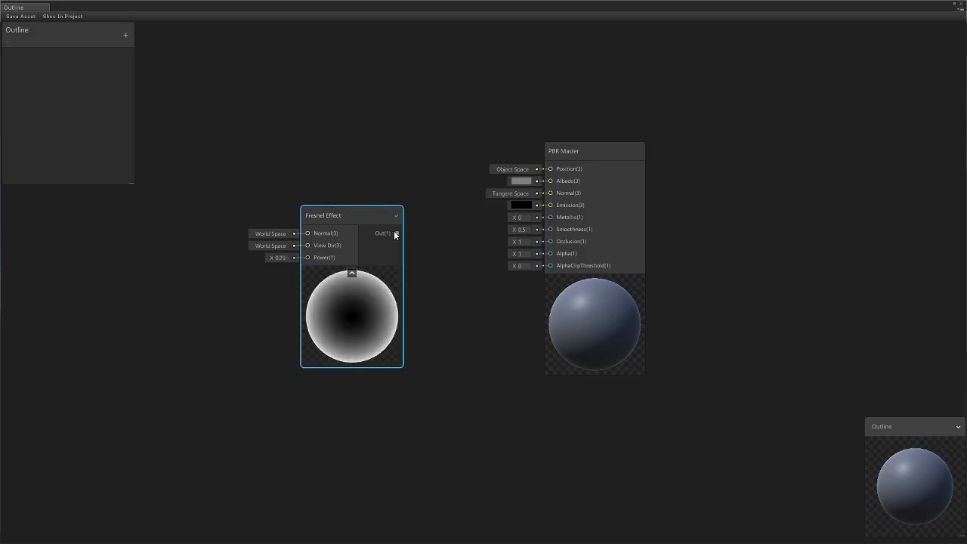
drag(397, 232, 550, 208)
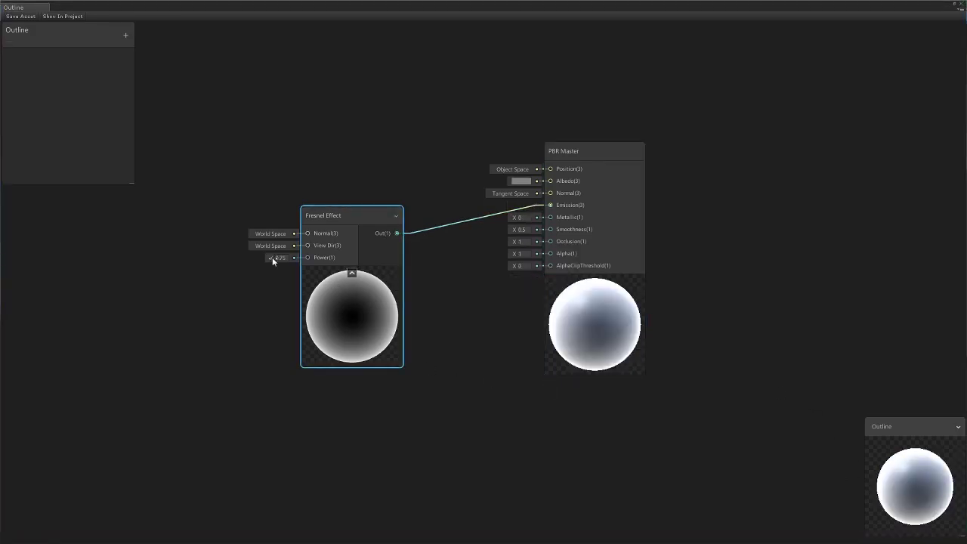
Step: Preview the graph on the monkey head custom mesh and set Fresnel Power to 1
drag(271, 258, 294, 253)
right_click(901, 474)
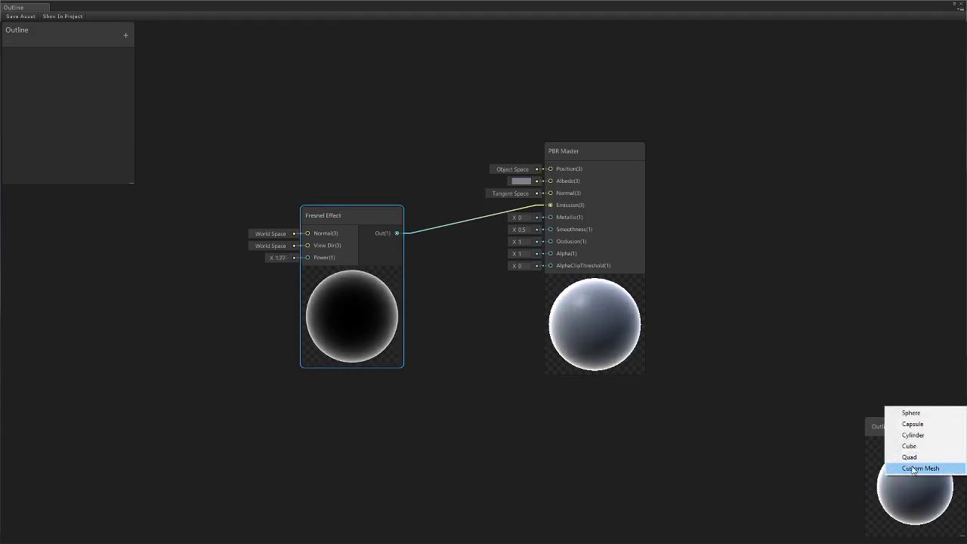
click(913, 468)
double_click(94, 75)
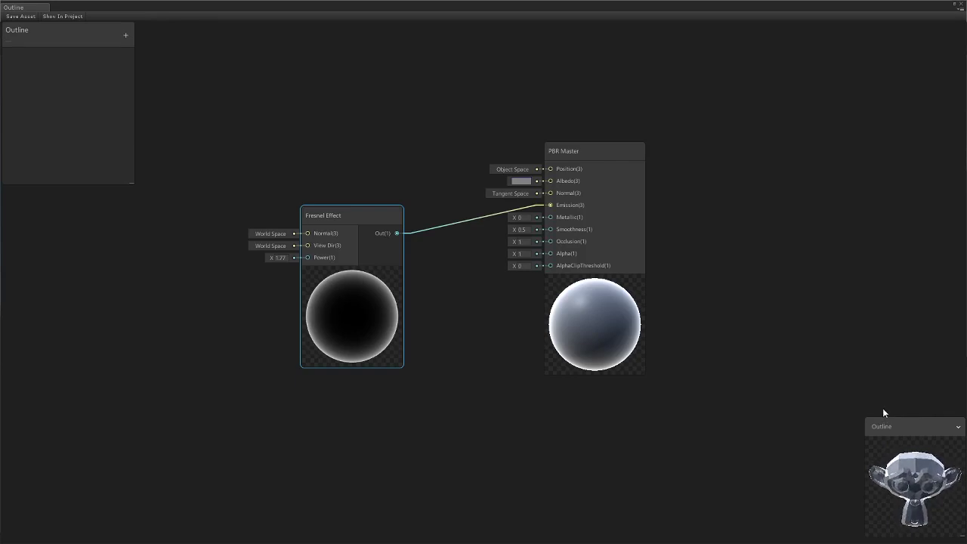
drag(271, 257, 276, 257)
click(278, 257)
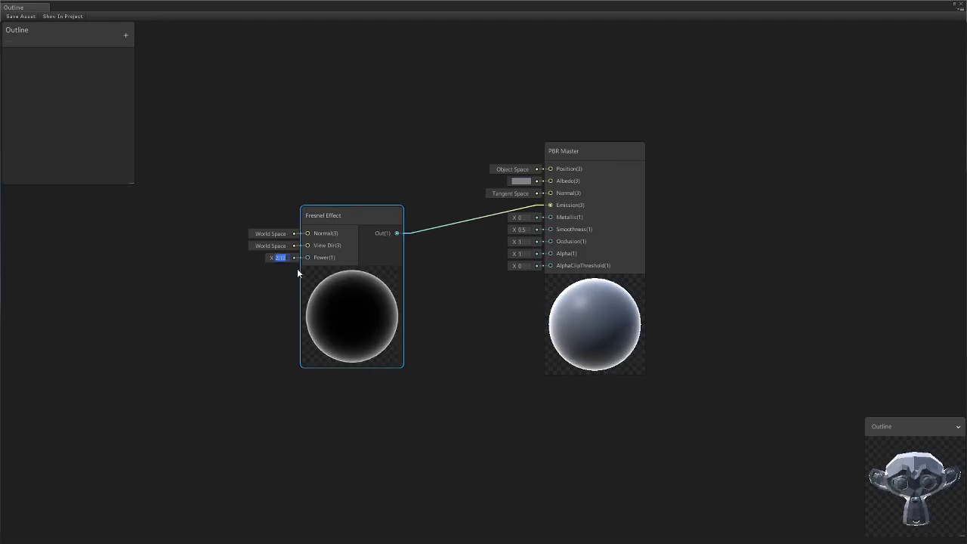
text(1)
key(Return)
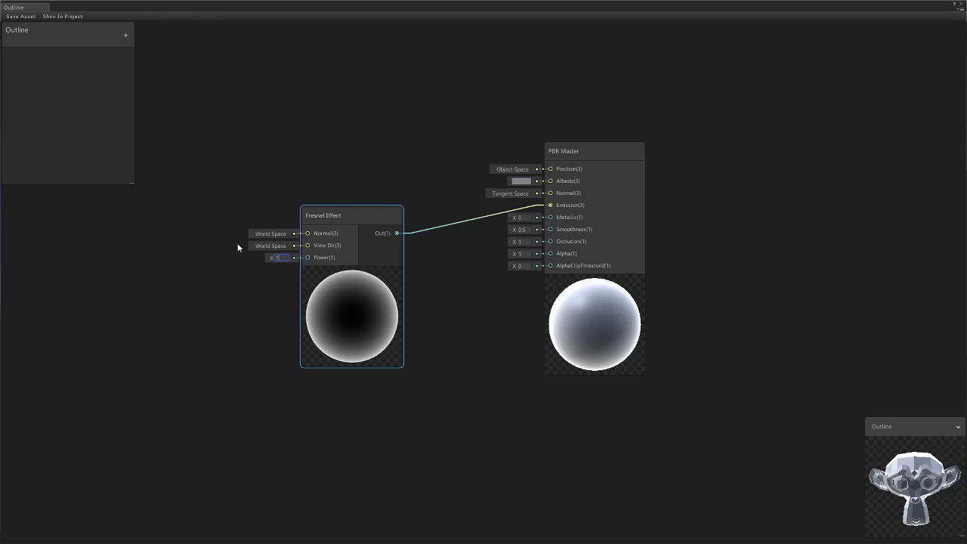
Step: Replace the Fresnel–Emission wire with a Multiply node fed by the Fresnel output
drag(350, 219, 228, 184)
click(354, 198)
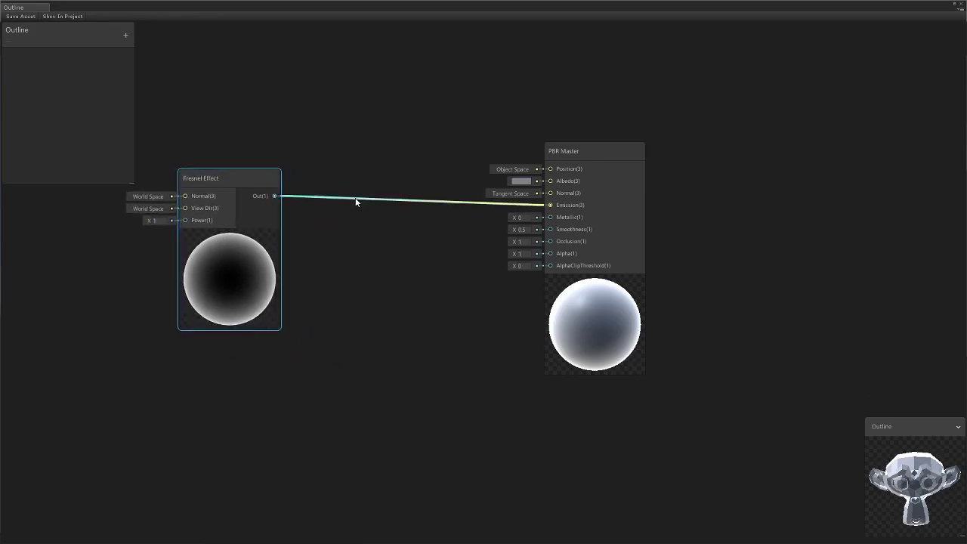
key(Delete)
drag(273, 196, 324, 213)
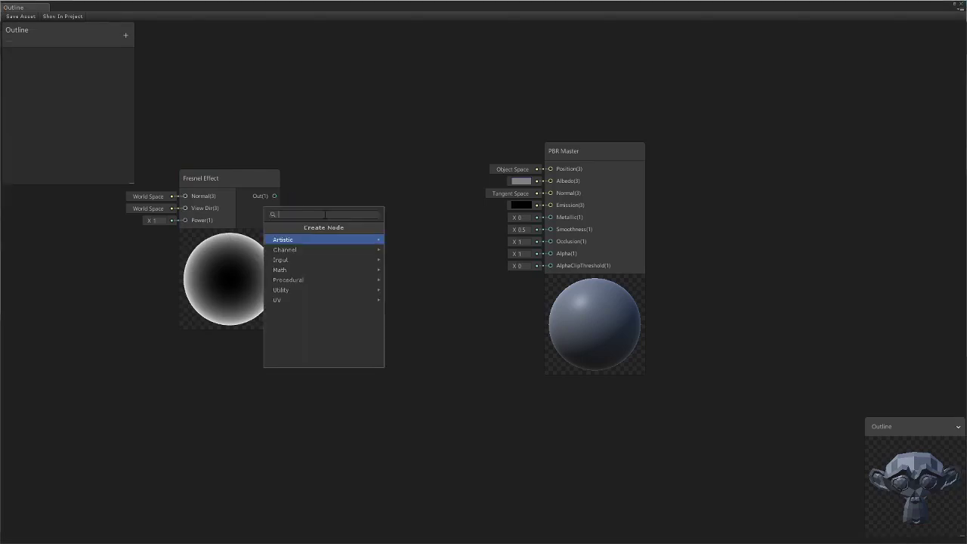
text(mup)
key(BackSpace)
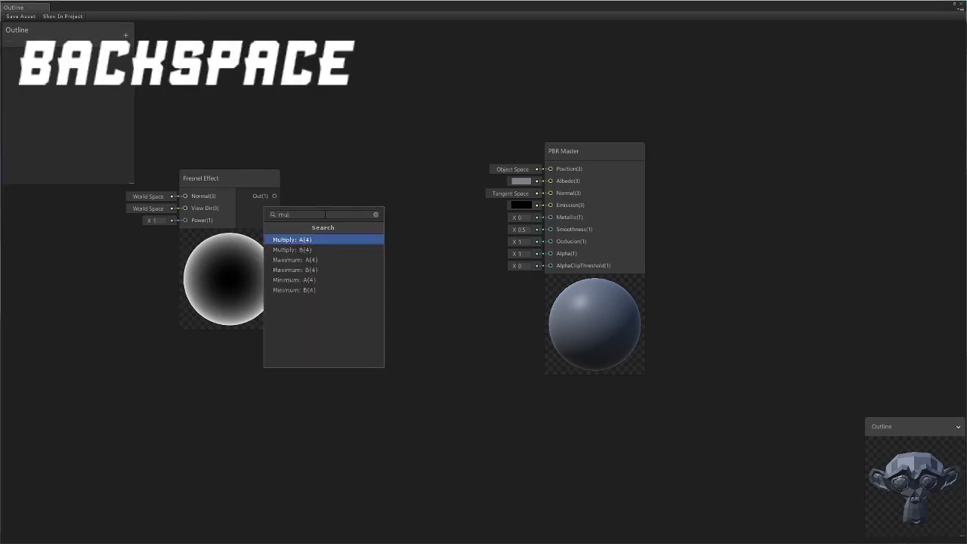
text(p)
key(BackSpace)
key(Return)
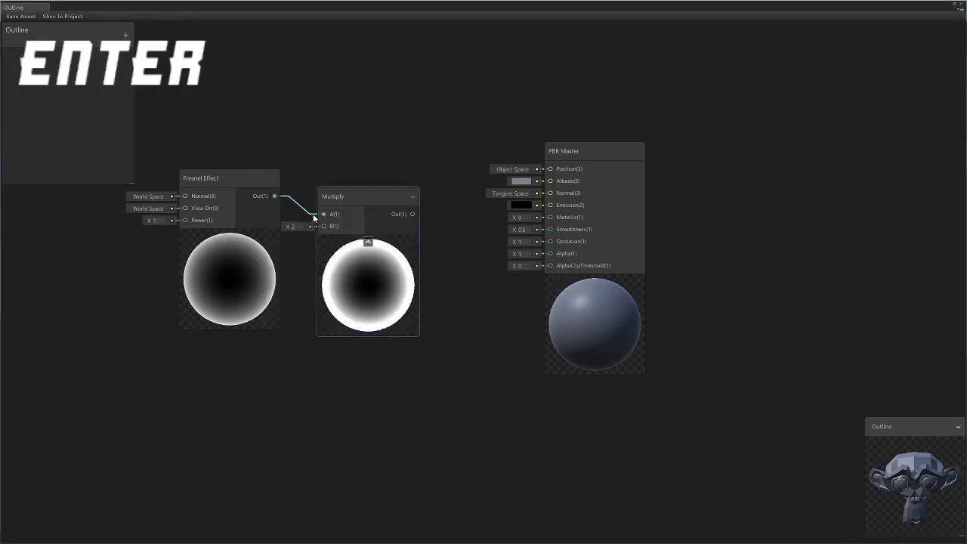
Step: Feed the Fresnel into Multiply's second input, Multiply Out into Emission, with Power 1
drag(274, 197, 324, 226)
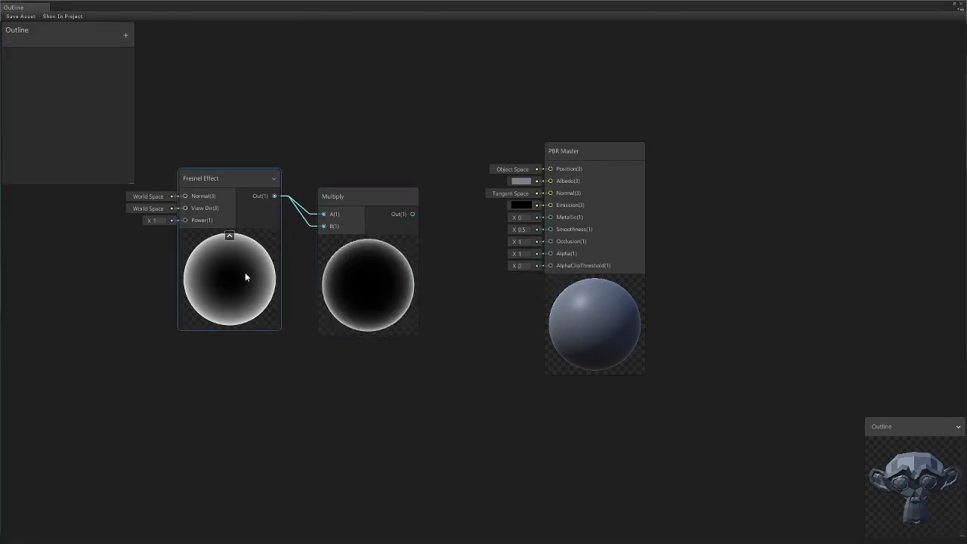
drag(412, 214, 550, 205)
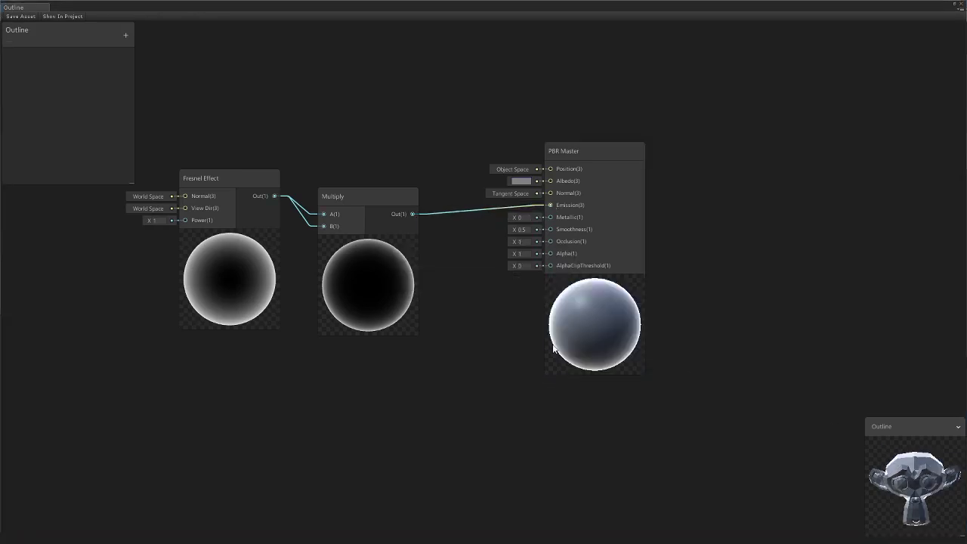
mouse_move(144, 219)
mouse_down()
mouse_move(164, 225)
mouse_move(140, 226)
mouse_up()
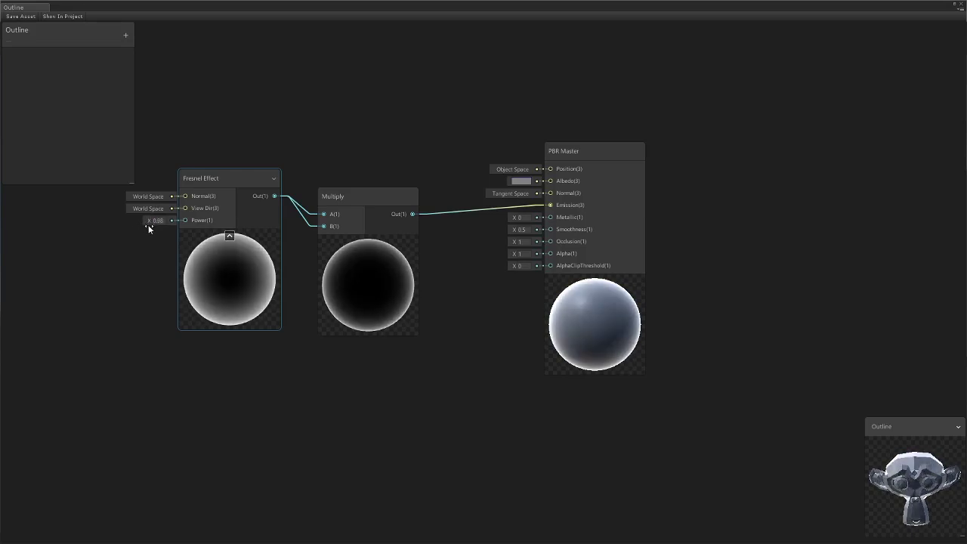
text(1)
key(Return)
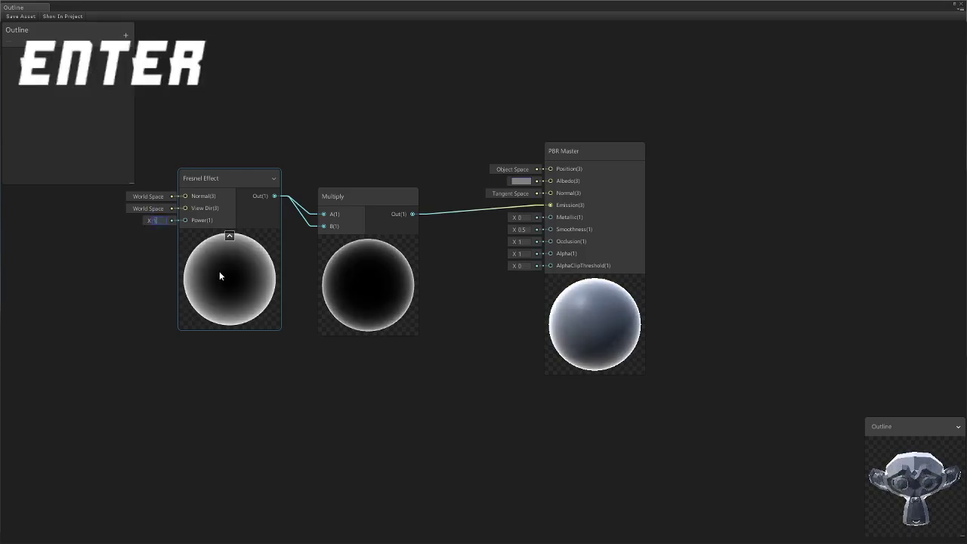
Step: Insert a second Multiply node after the first one, replacing its Emission wire
drag(358, 192, 381, 182)
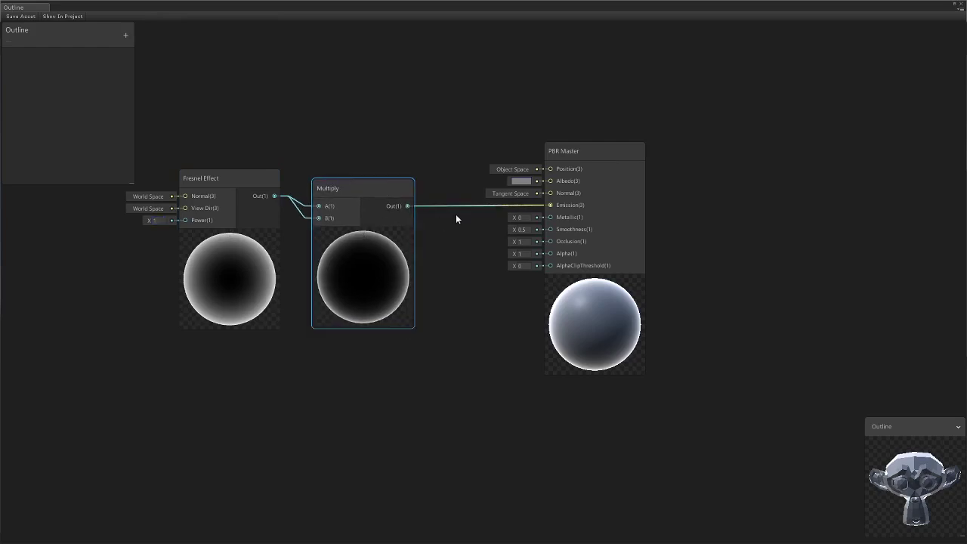
click(450, 205)
key(Delete)
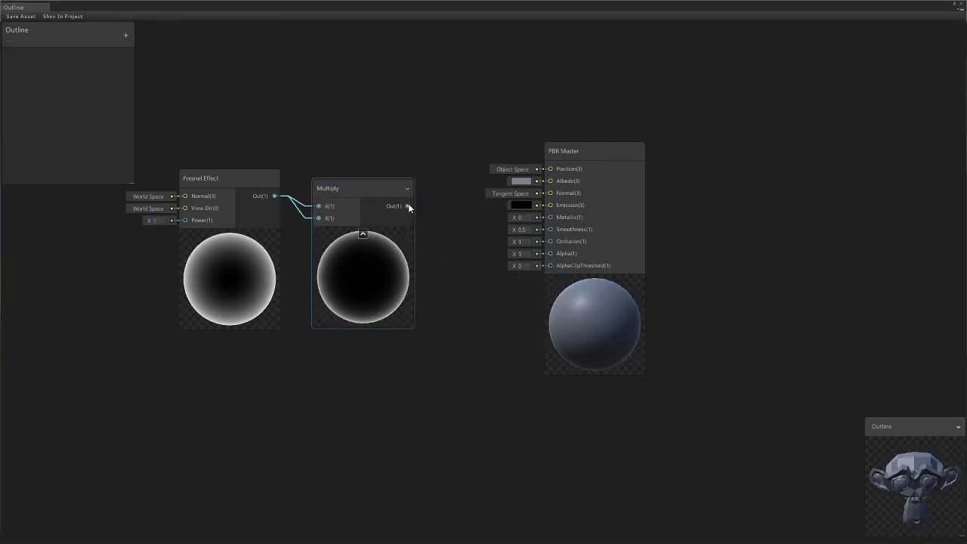
drag(407, 205, 450, 206)
text(mu)
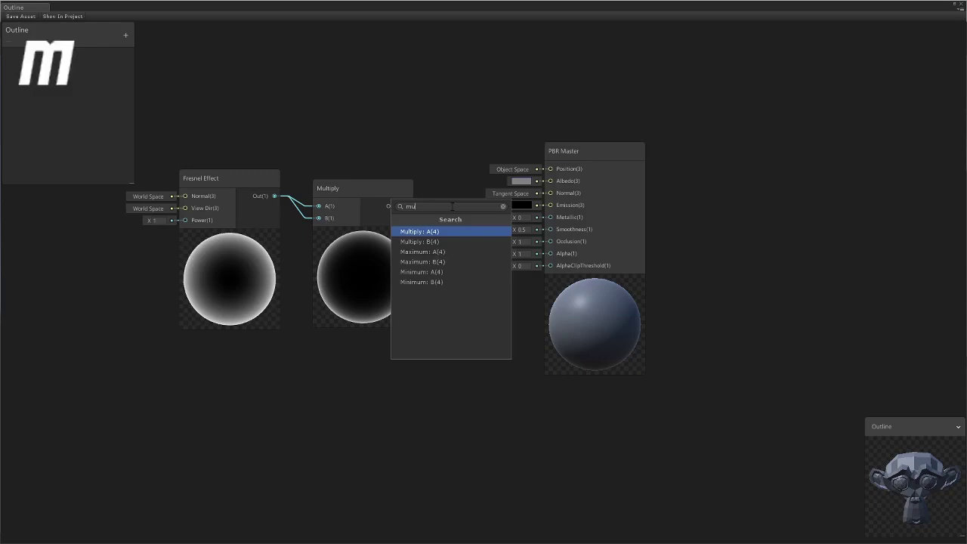
text(l)
key(Return)
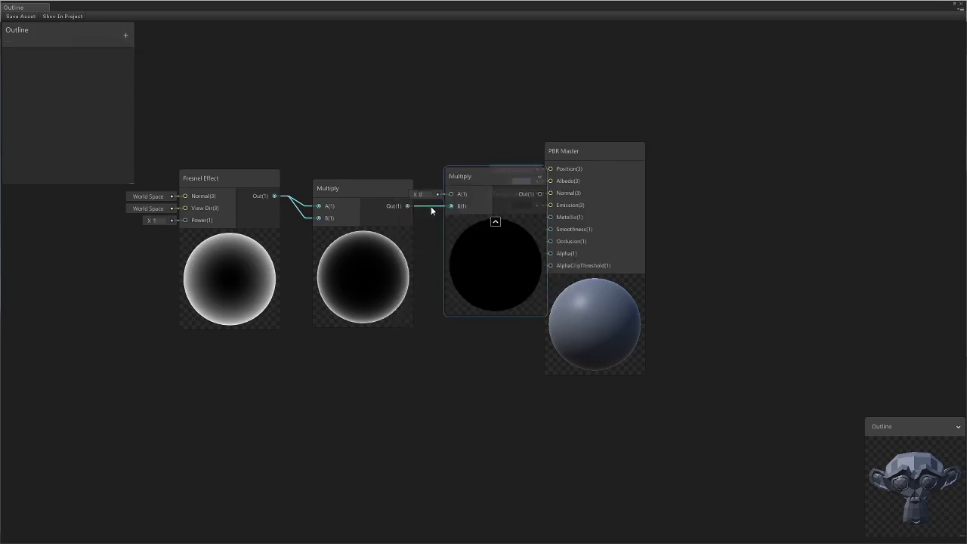
drag(240, 148, 254, 183)
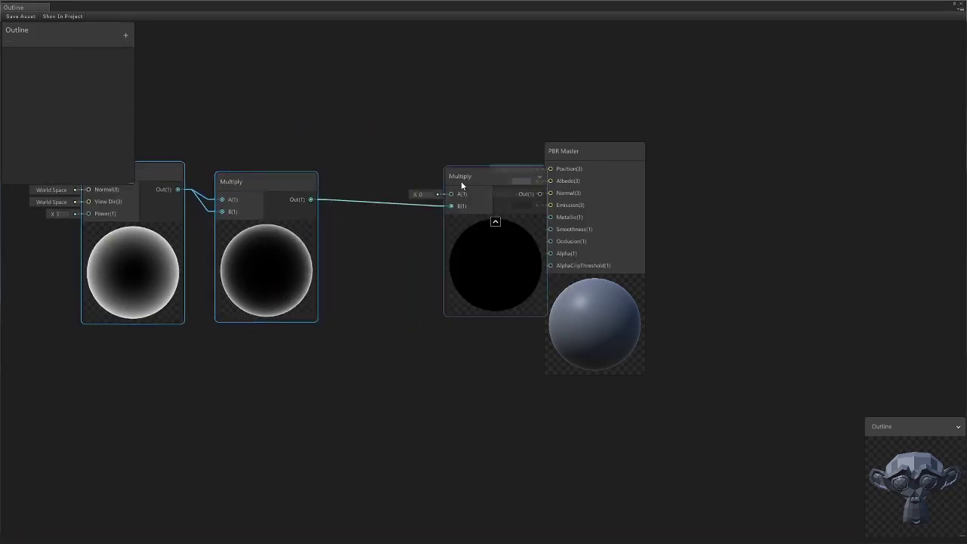
Step: Connect a Color node set to red FD2323 into the second Multiply's A input
drag(461, 185, 331, 132)
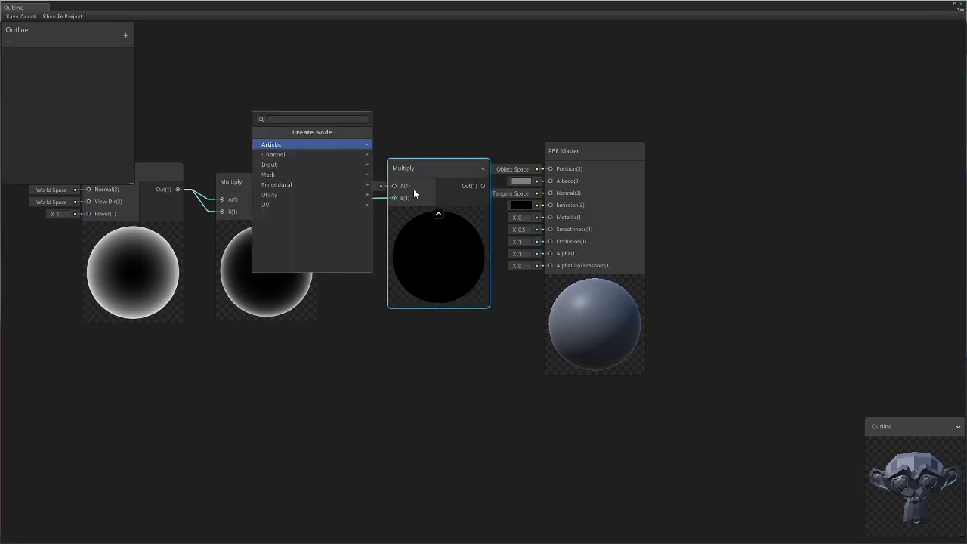
text(color)
key(Return)
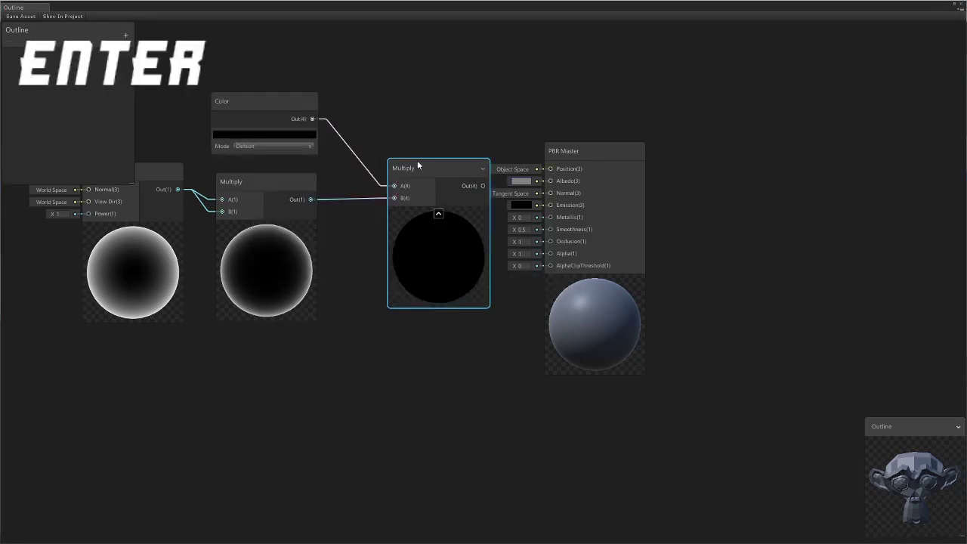
drag(277, 99, 320, 105)
click(298, 128)
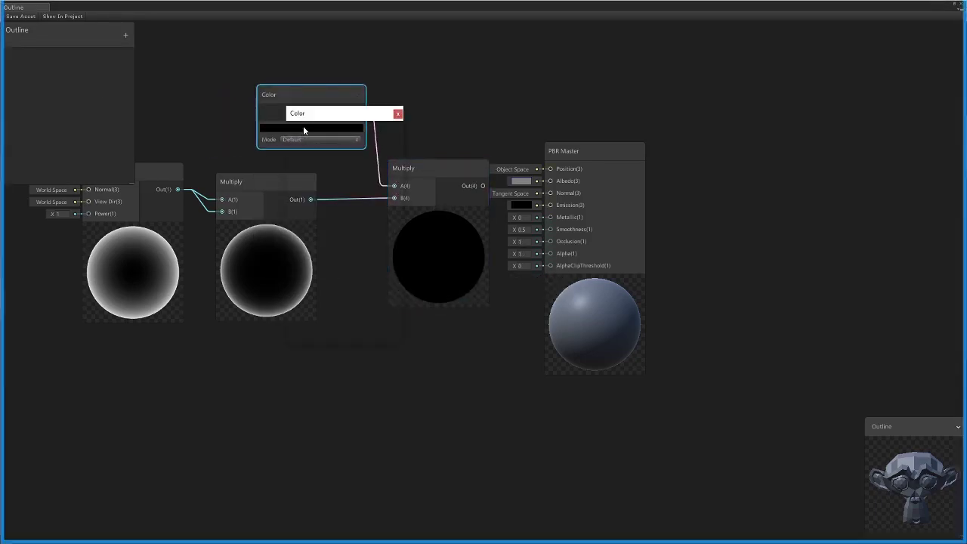
click(365, 177)
click(398, 114)
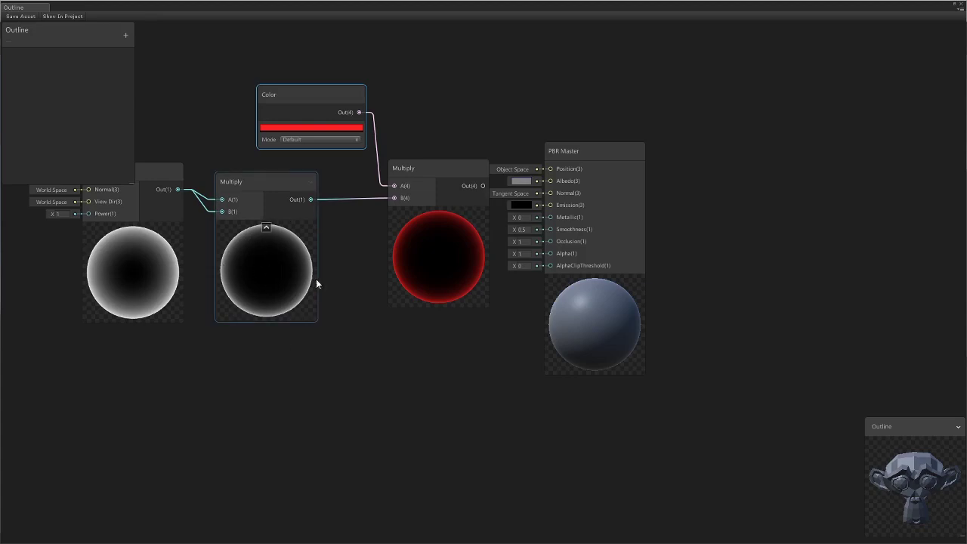
Step: Switch the Color node to HDR mode and convert it to a property
click(307, 140)
click(302, 161)
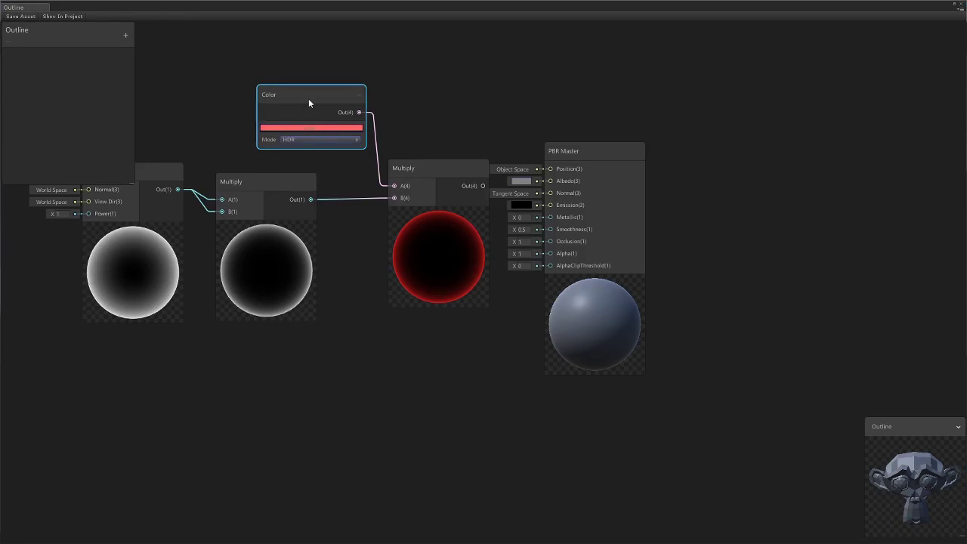
click(311, 127)
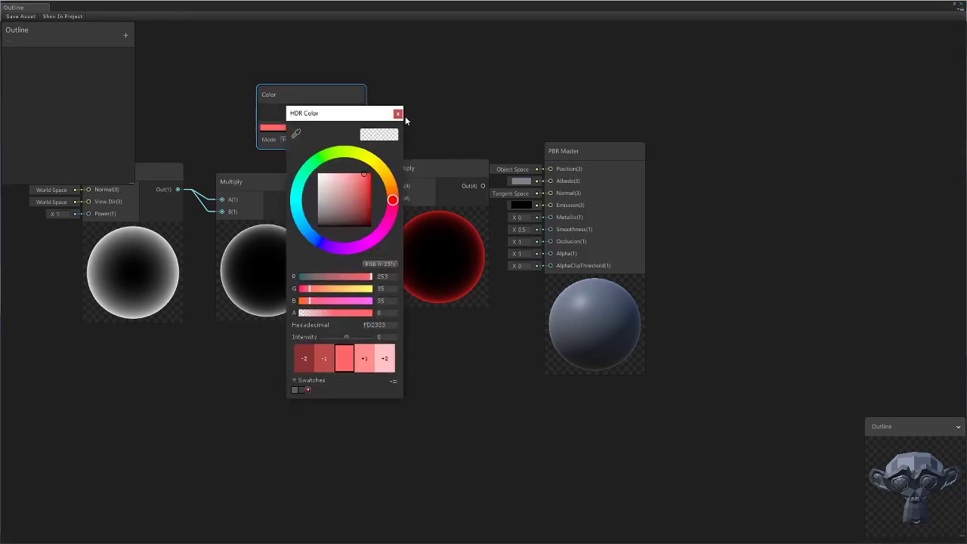
click(398, 113)
right_click(319, 99)
click(349, 200)
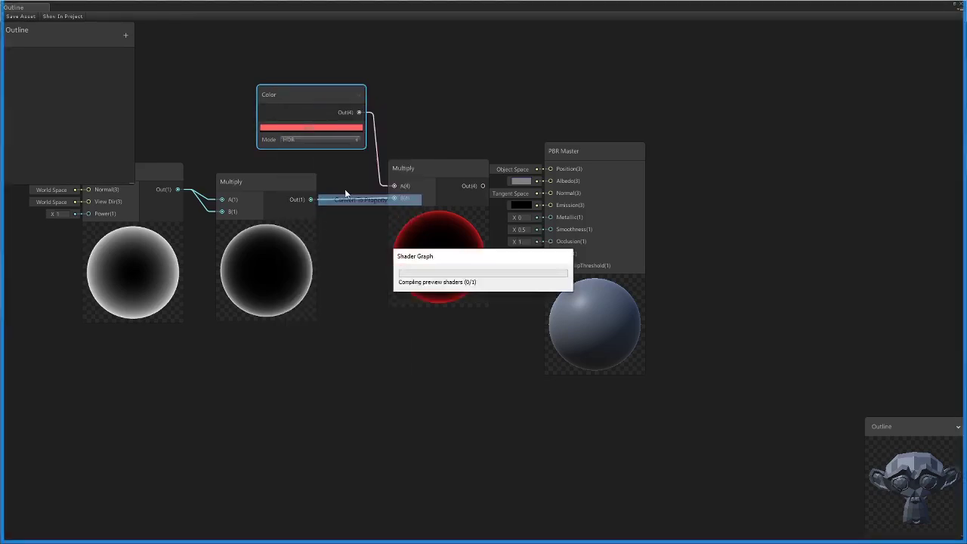
drag(287, 107, 341, 148)
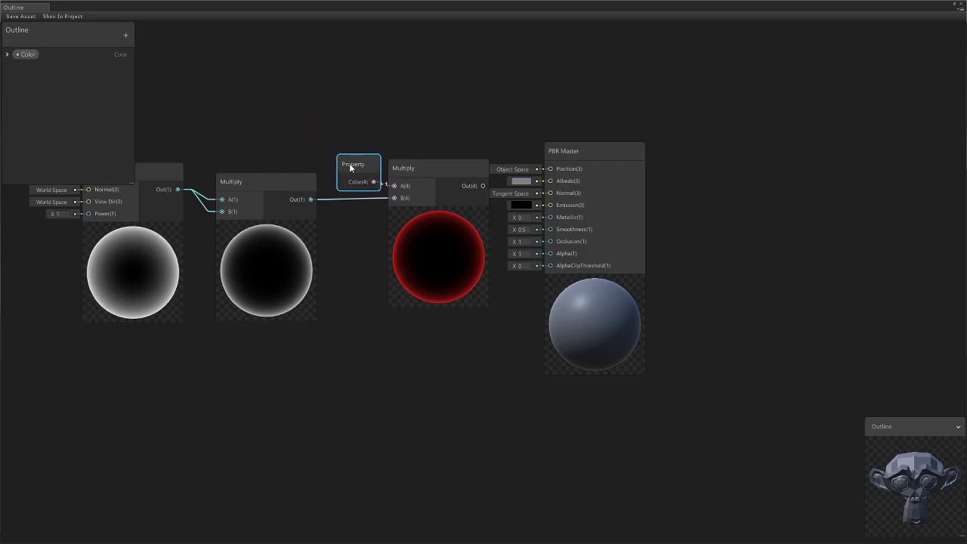
Step: Rename the blackboard colour property to 'Fresnel Color'
right_click(22, 54)
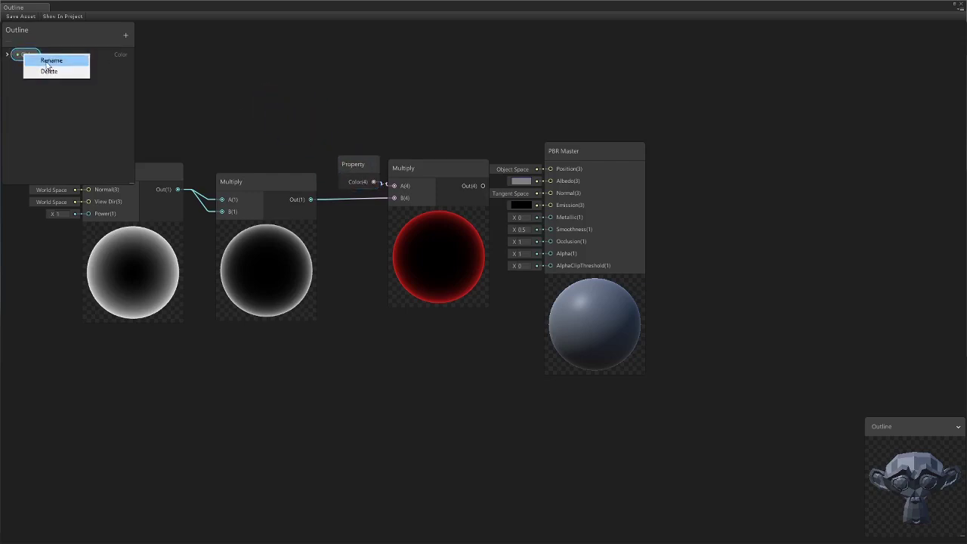
click(45, 61)
text(Fresnel)
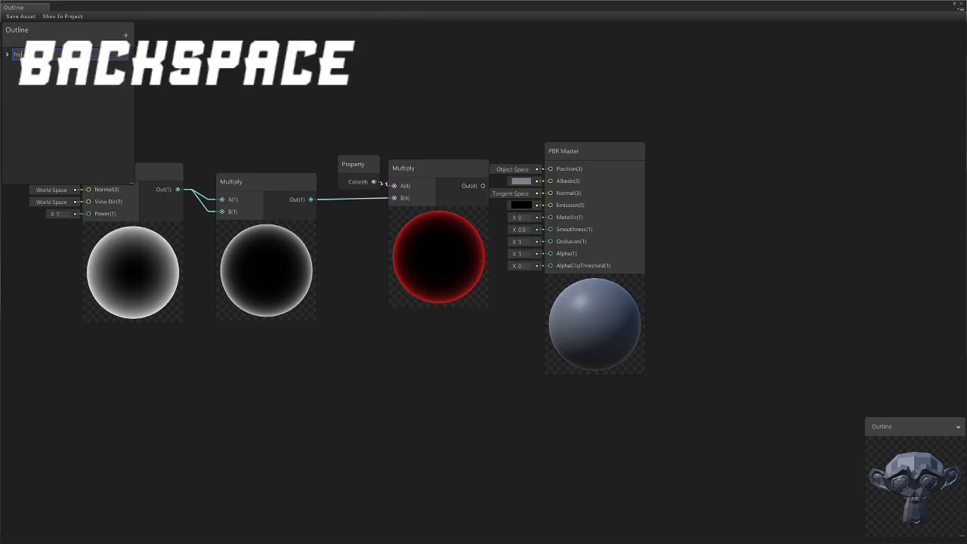
text( Color)
key(Return)
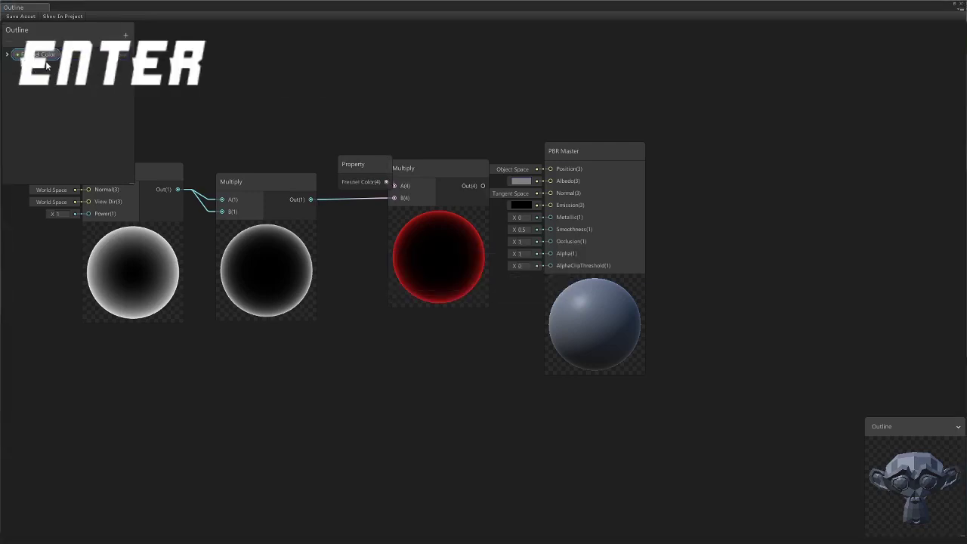
click(7, 54)
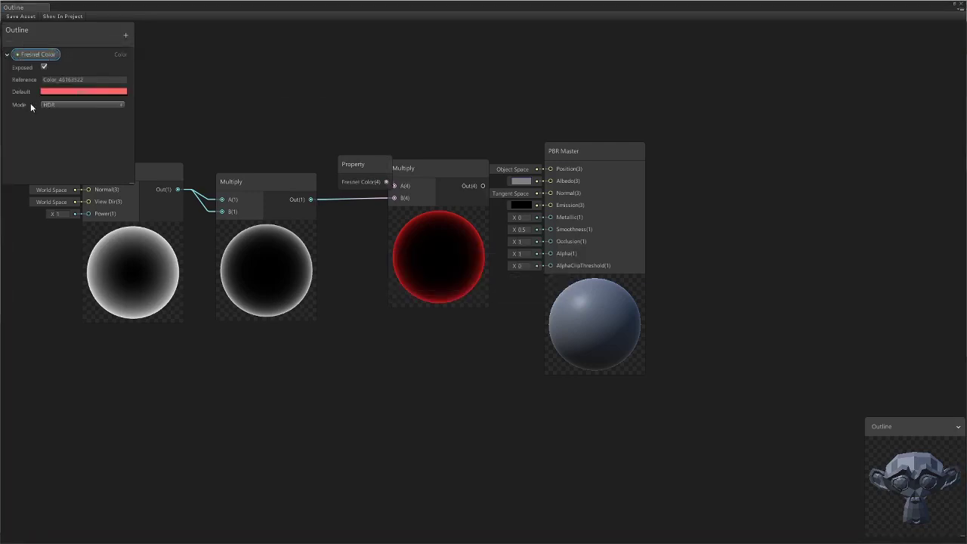
click(7, 55)
drag(362, 170, 350, 161)
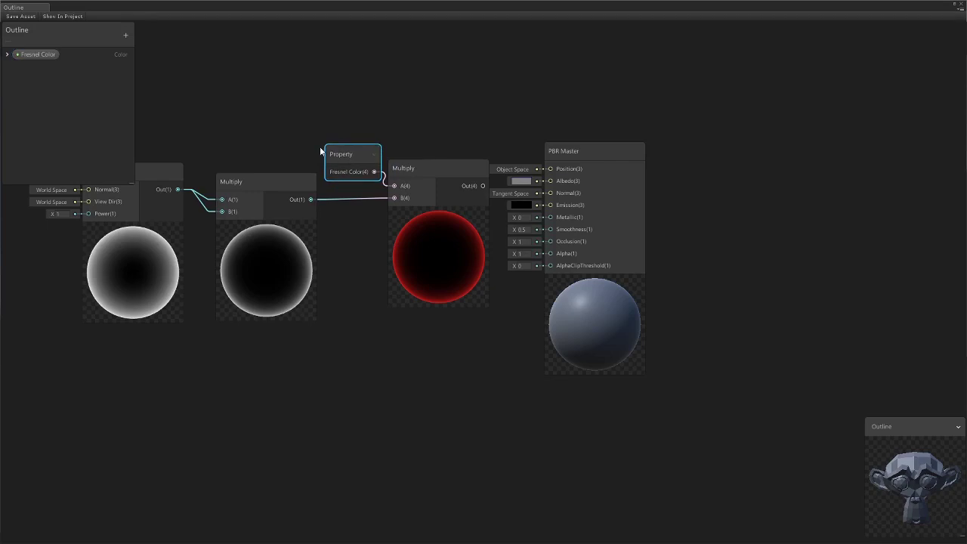
click(7, 55)
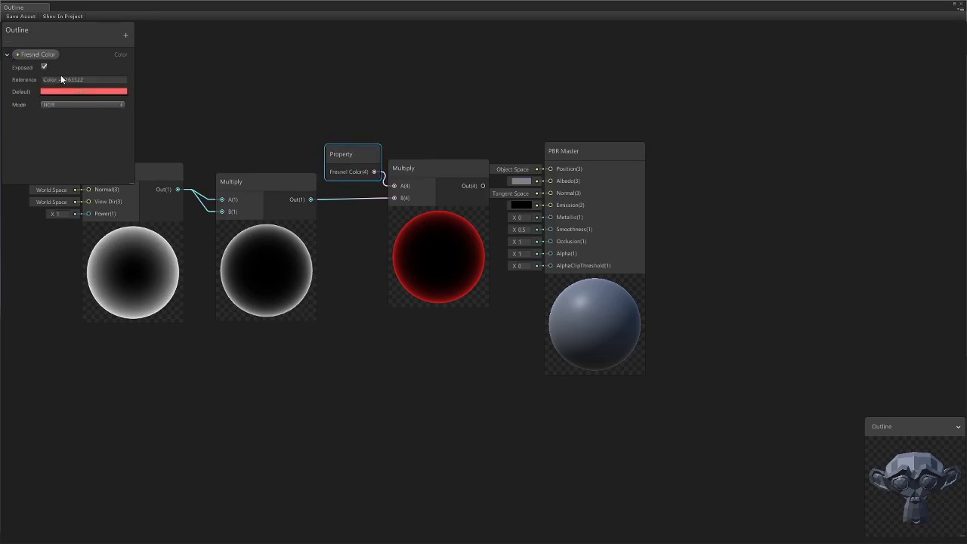
Step: Save the Outline shader graph and bring up the Outline material in the Inspector
click(13, 17)
click(962, 6)
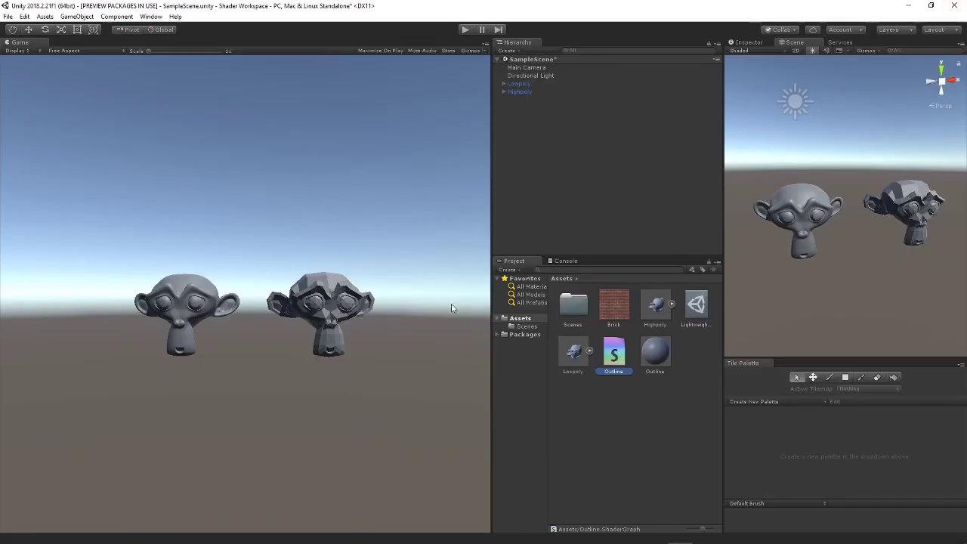
click(658, 356)
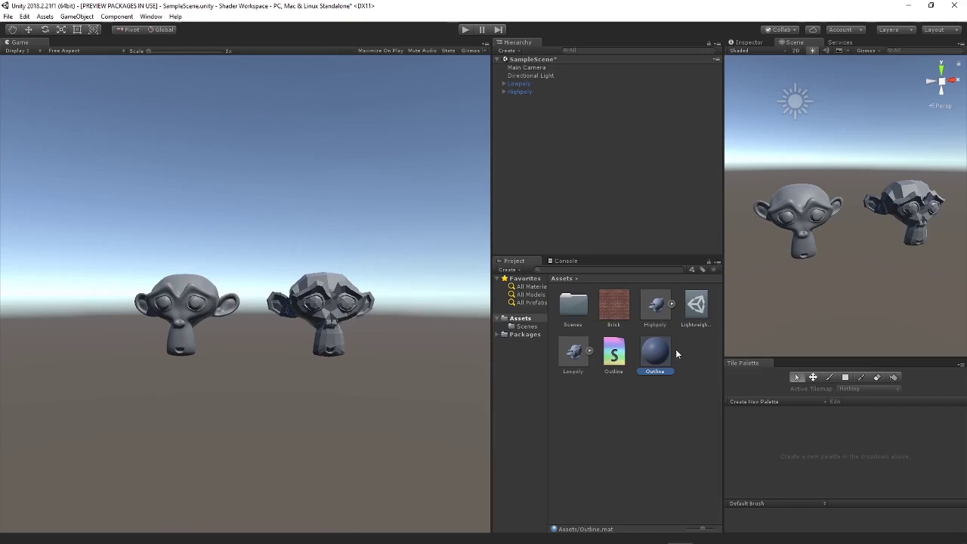
click(749, 42)
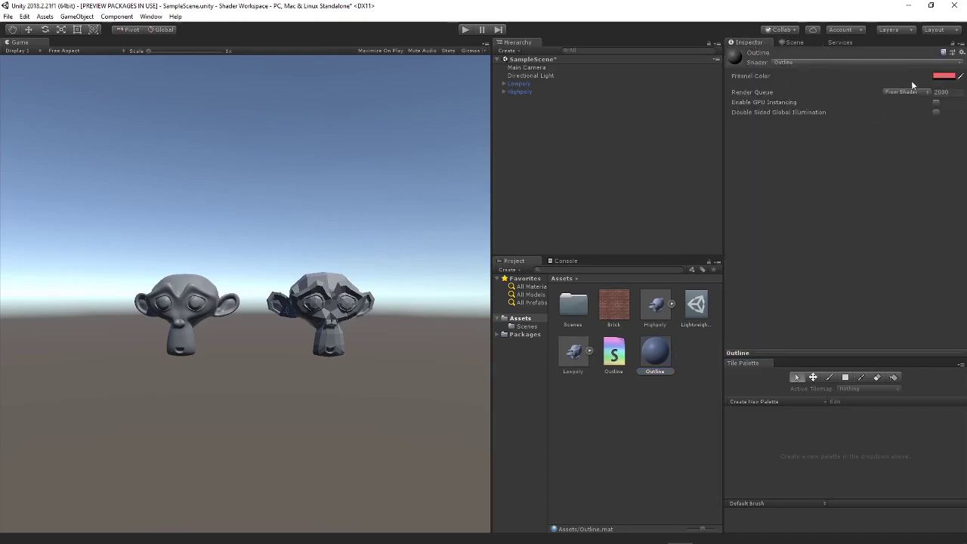
Step: Set the material's Fresnel Color to pure red FF0000
click(942, 77)
drag(359, 175, 408, 157)
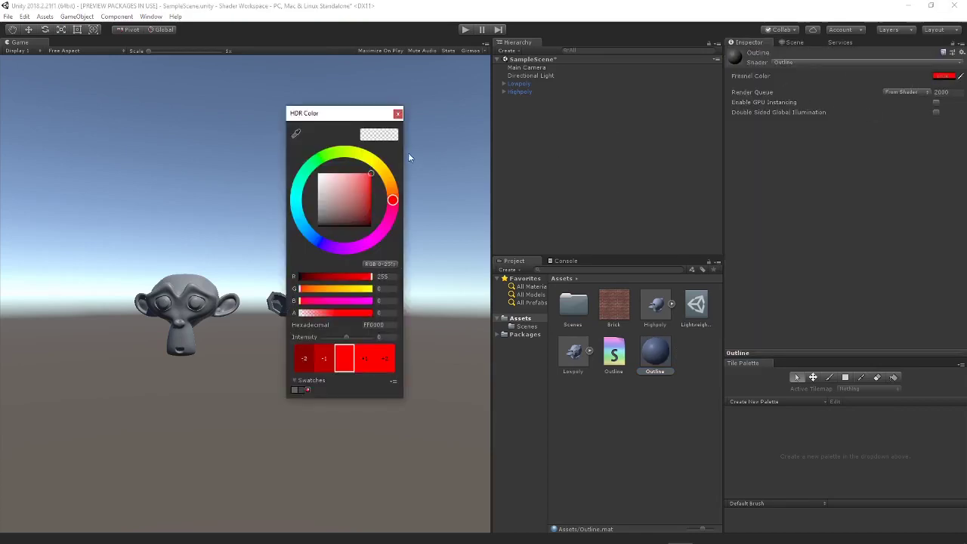
click(398, 114)
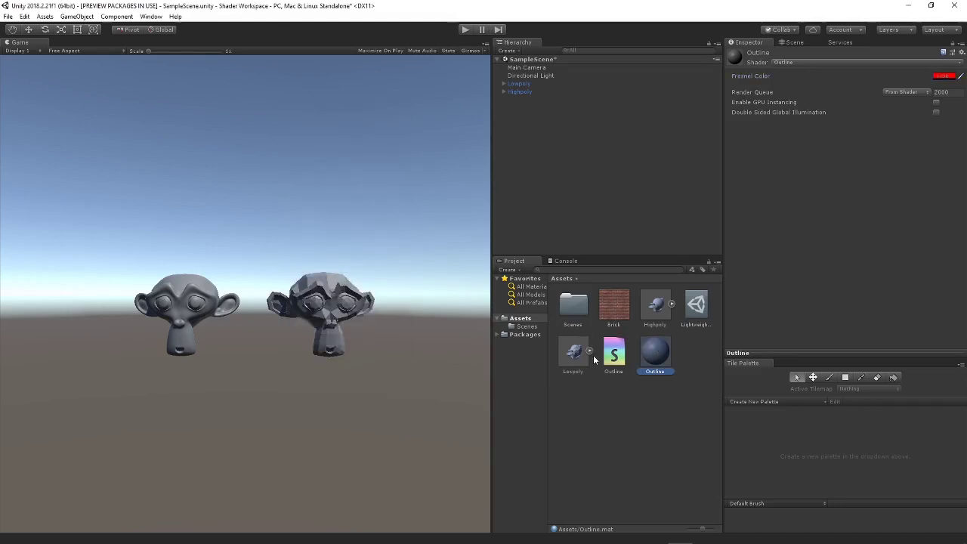
Step: Reopen the Outline graph, tidy its Fresnel, Multiply and Property nodes, and wire the red Multiply output into Emission
double_click(569, 402)
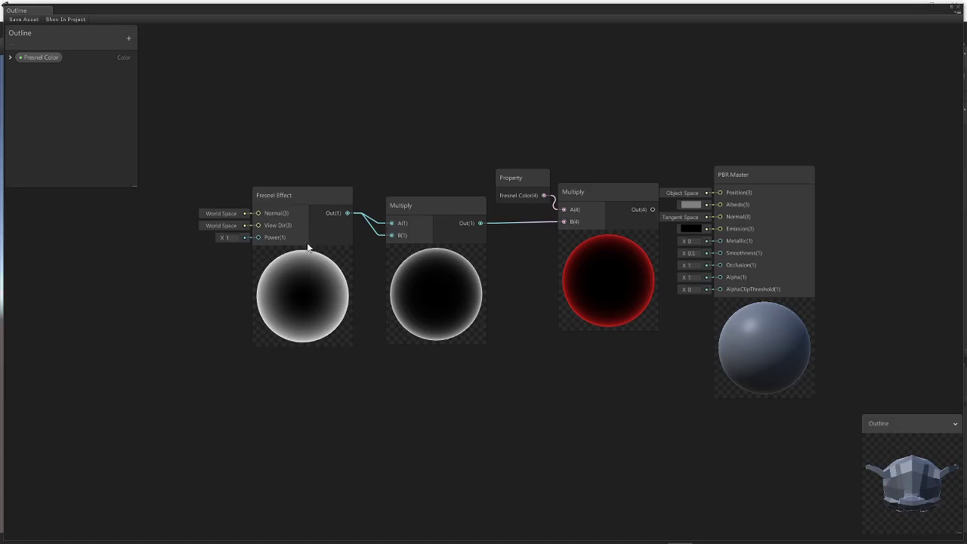
drag(605, 197, 599, 214)
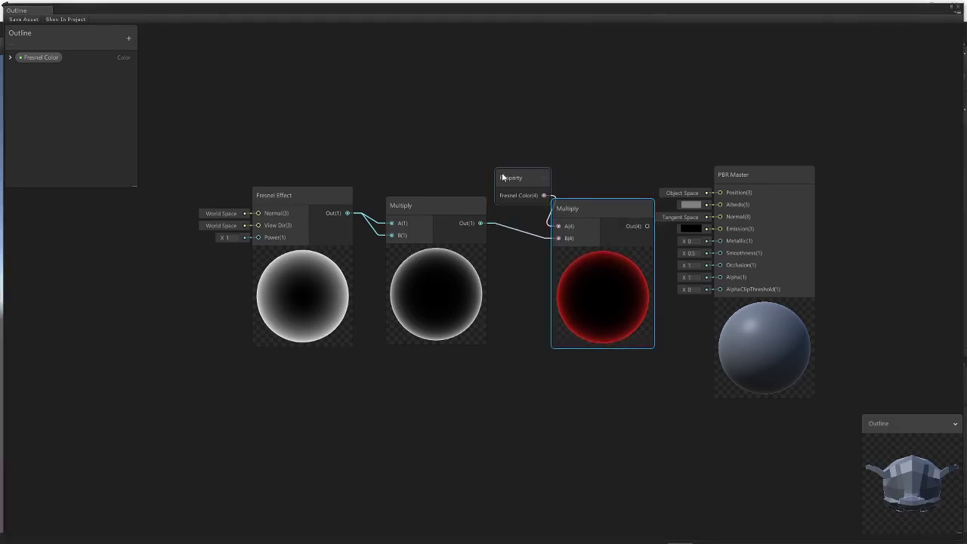
drag(501, 178, 491, 178)
drag(423, 203, 404, 215)
drag(325, 194, 267, 218)
mouse_move(391, 219)
mouse_down()
mouse_move(379, 230)
mouse_move(373, 223)
mouse_up()
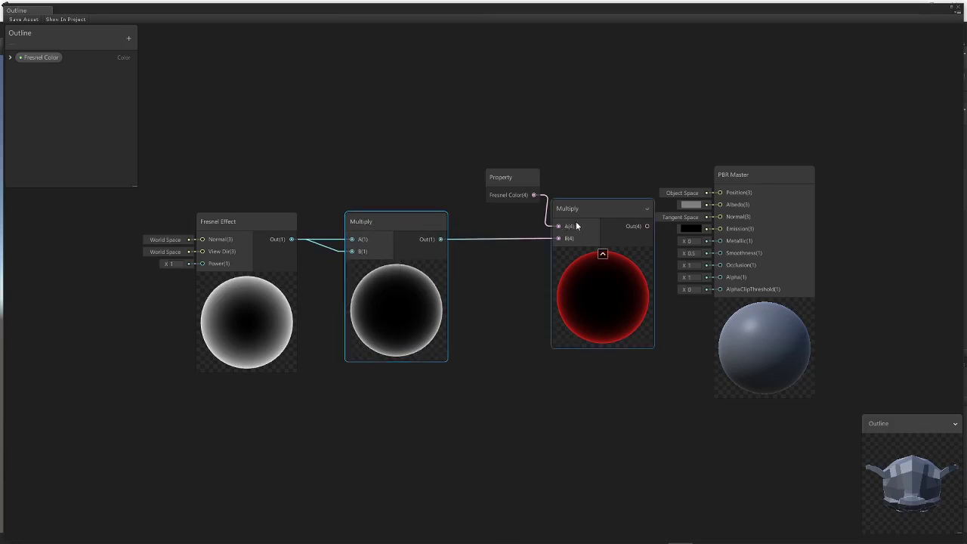
drag(579, 220, 565, 261)
drag(504, 192, 487, 215)
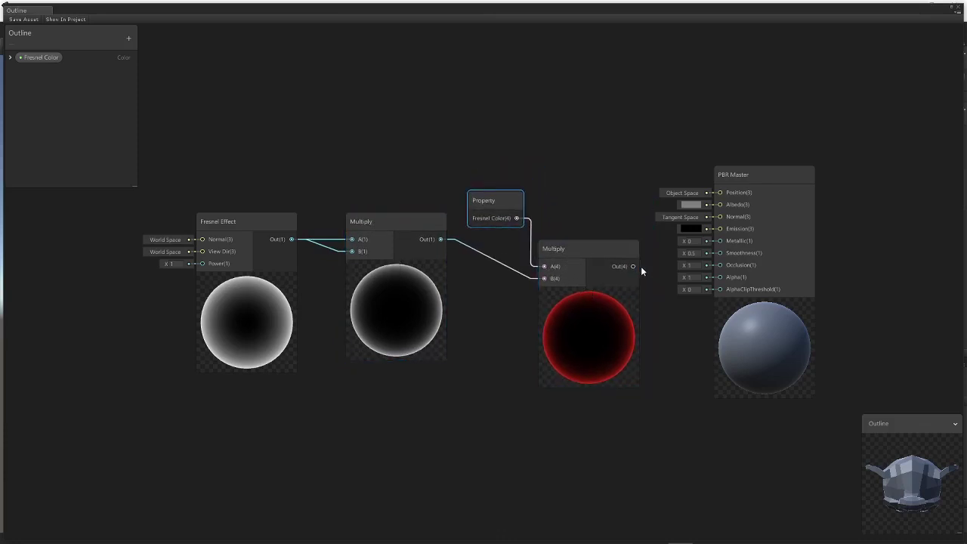
drag(632, 265, 718, 230)
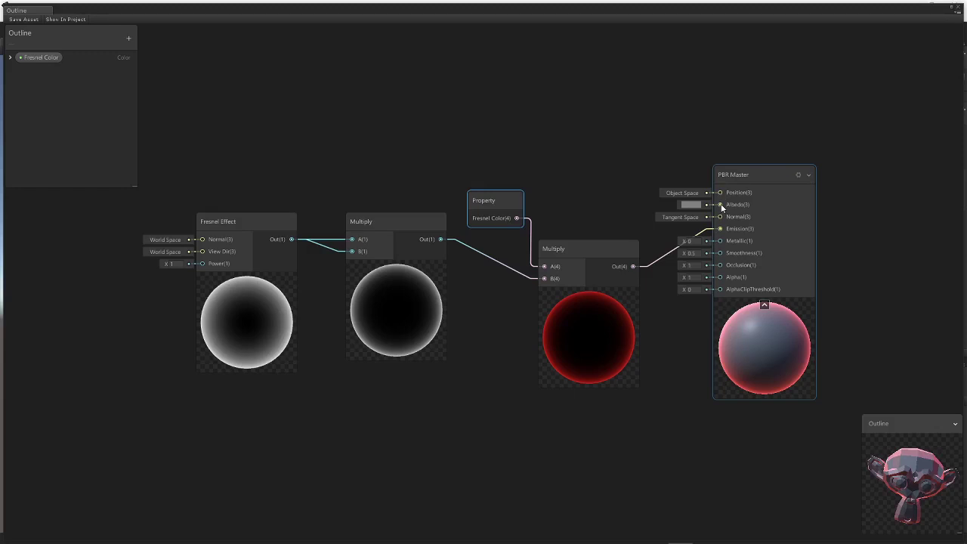
Step: Add a Multiply node wired into the PBR Master's Albedo and collapse its preview
drag(721, 205, 556, 98)
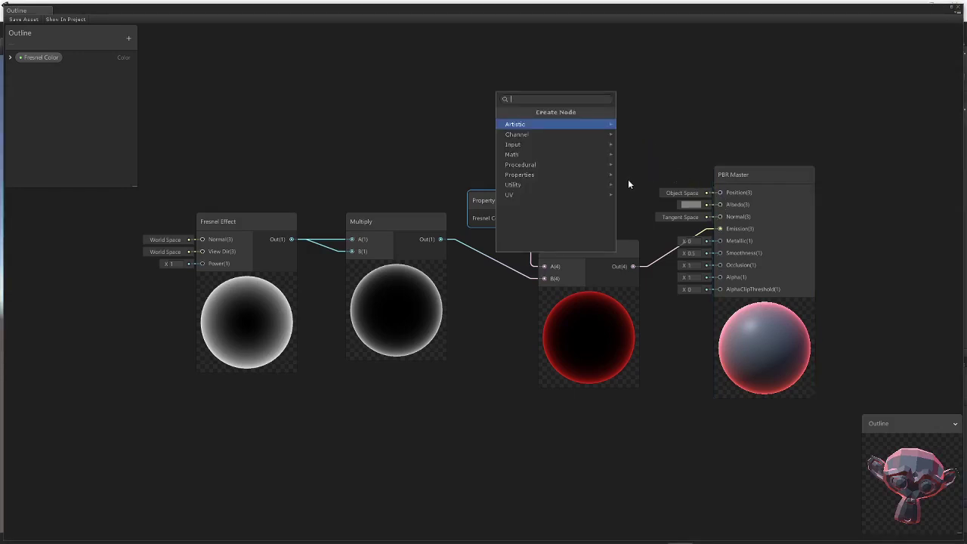
text(fresnel)
key(Return)
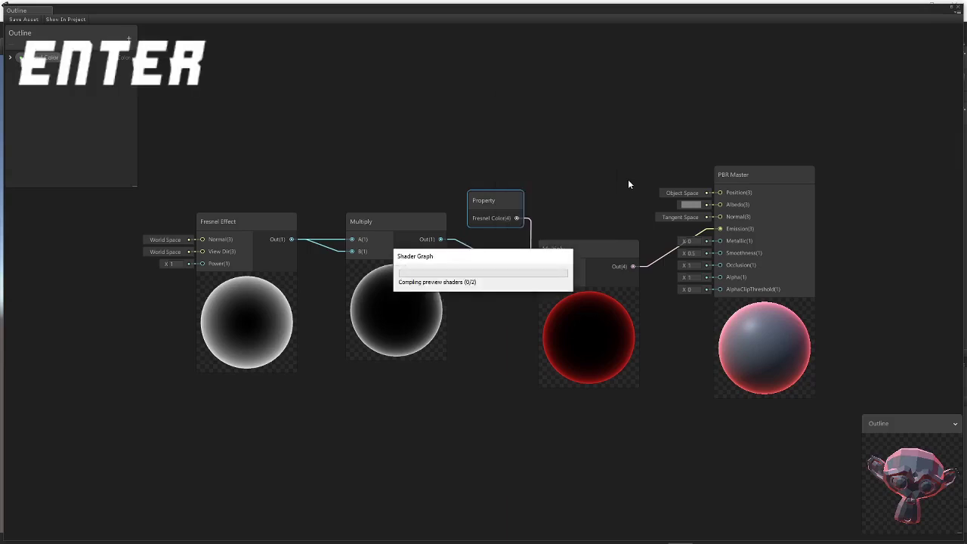
drag(504, 91, 588, 80)
click(589, 112)
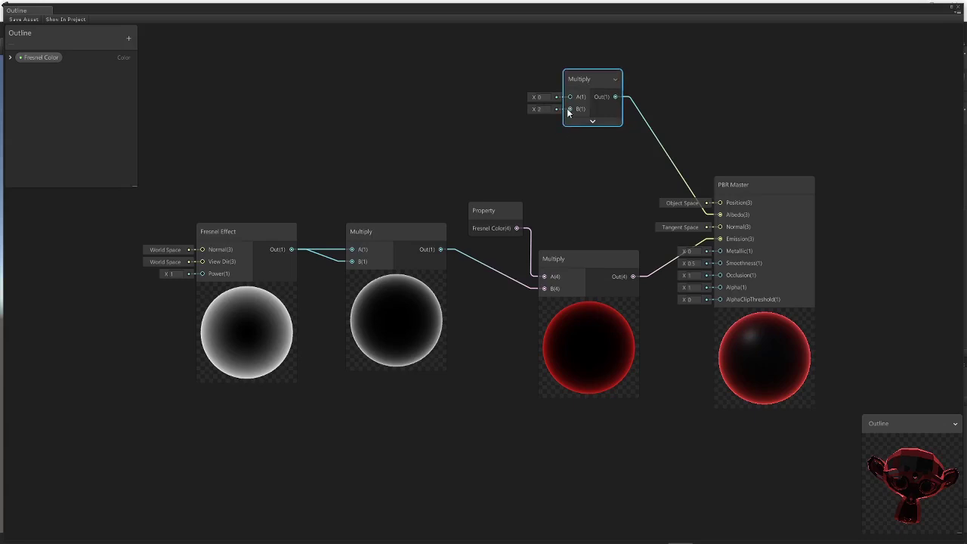
Step: Feed that Multiply's B input from a new Color node set to HDR mode
drag(568, 111, 464, 120)
text(vector1)
key(Return)
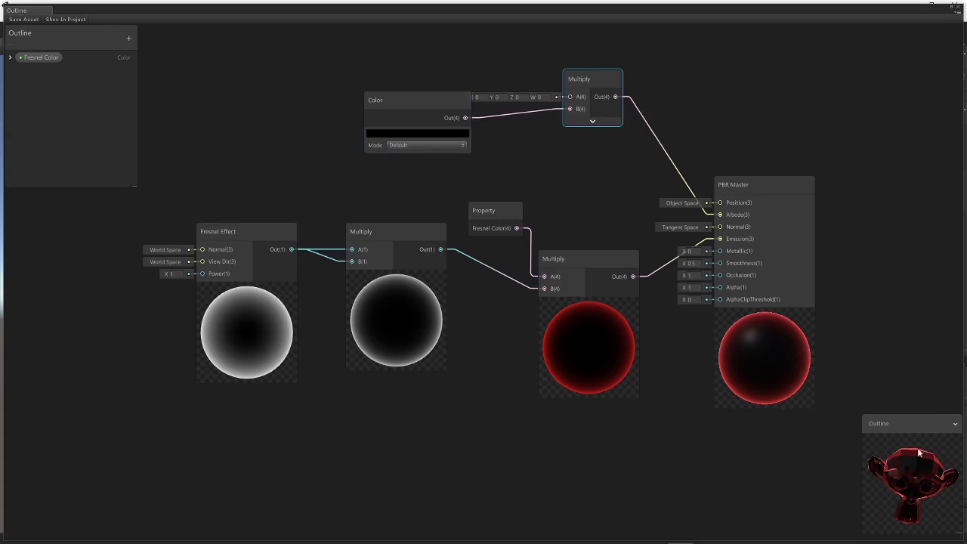
click(409, 145)
click(412, 167)
Step: Convert the black Color node into a property named 'Albedo Color' and move it beside the Multiply
right_click(368, 106)
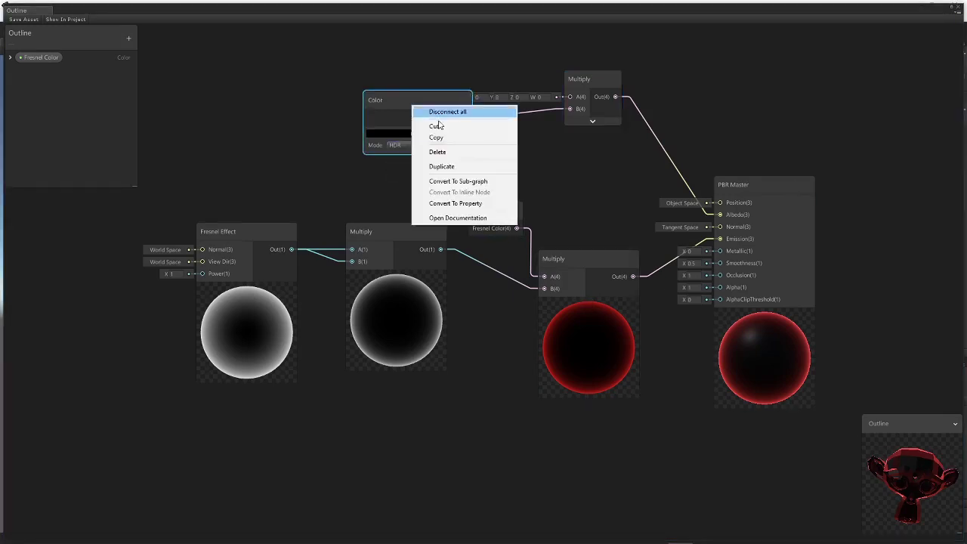
click(446, 204)
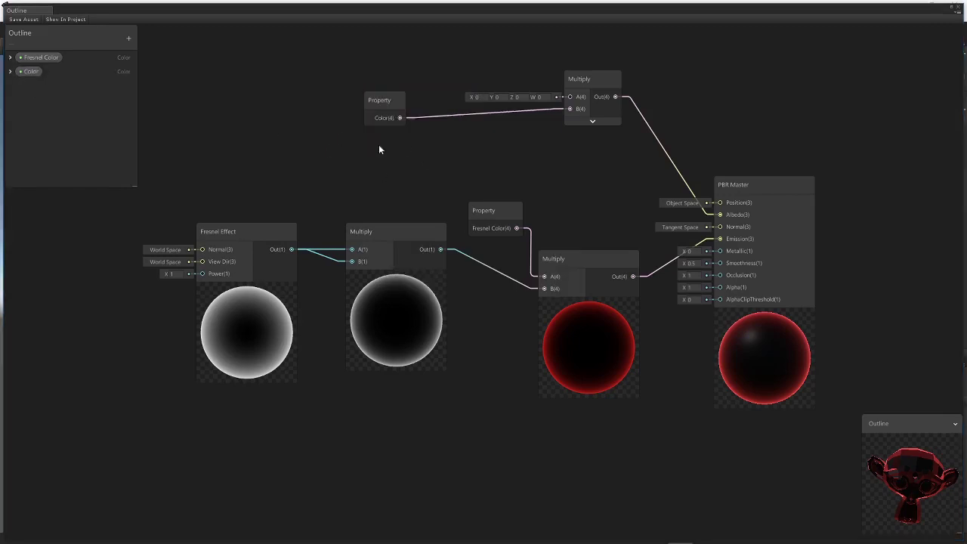
right_click(30, 75)
click(61, 78)
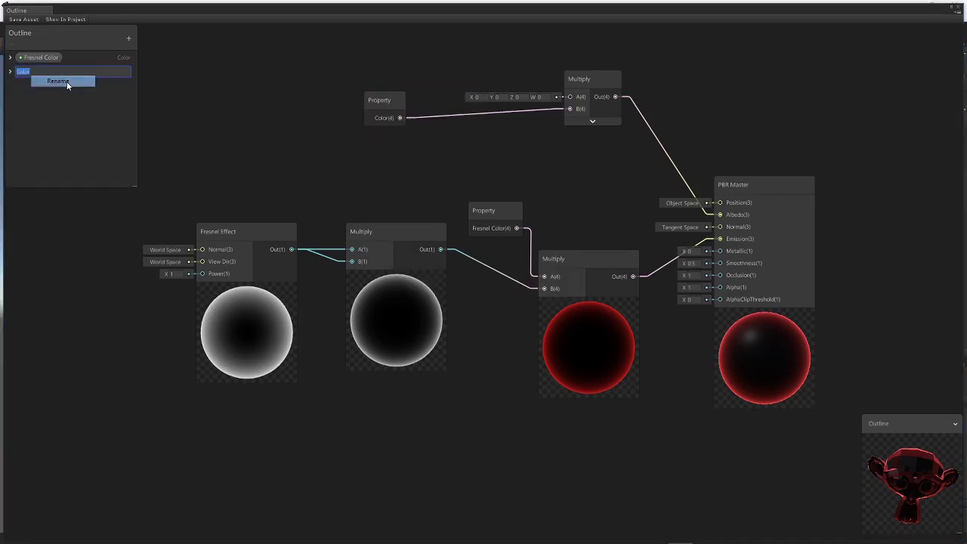
text(Albedo Color)
key(Return)
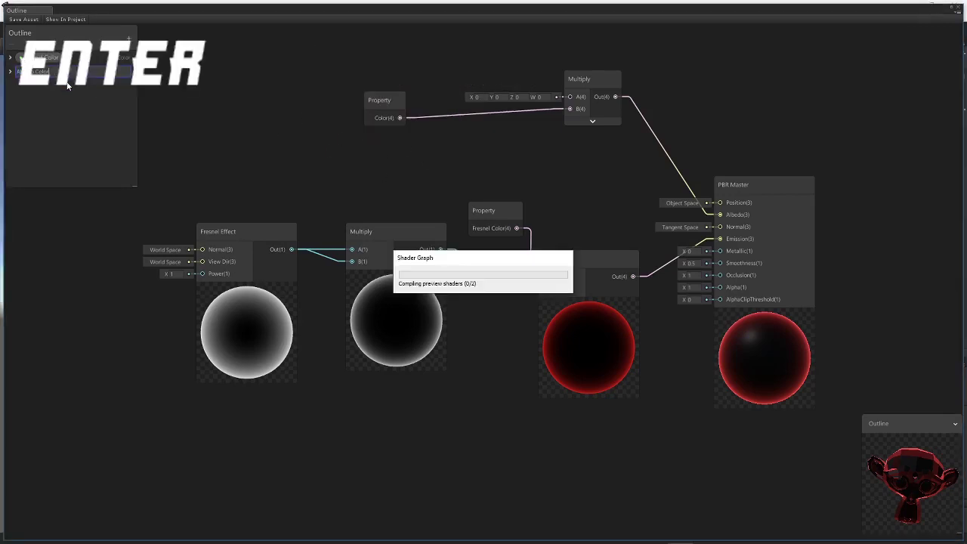
drag(391, 99, 474, 113)
Step: Create a Texture2D property named 'Albedo Texture' and drop its node into the graph near the albedo Multiply
click(129, 38)
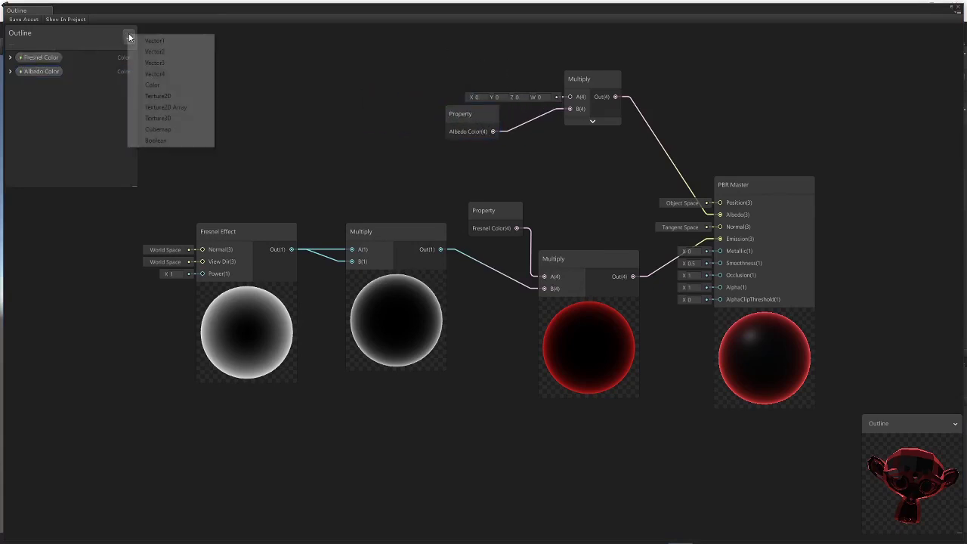
click(154, 97)
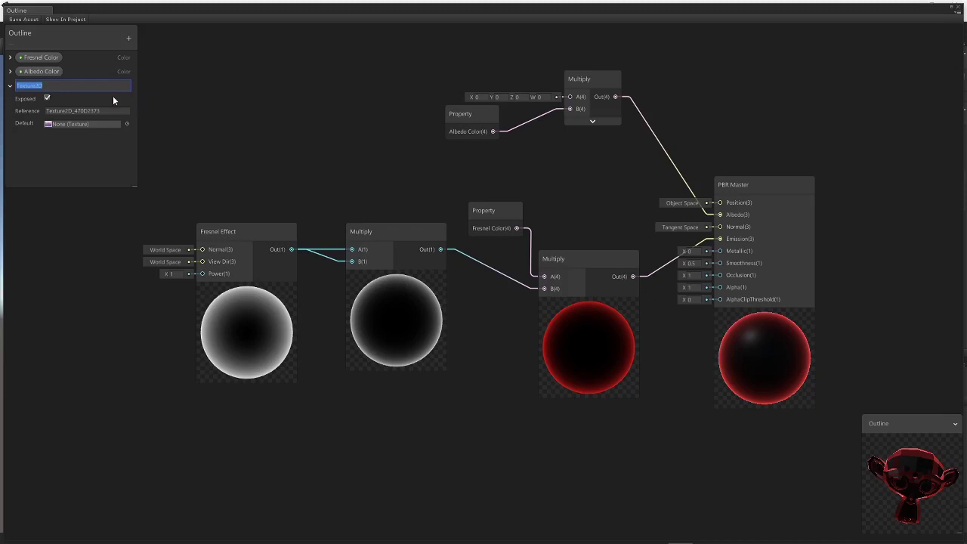
text(Albedo Texture)
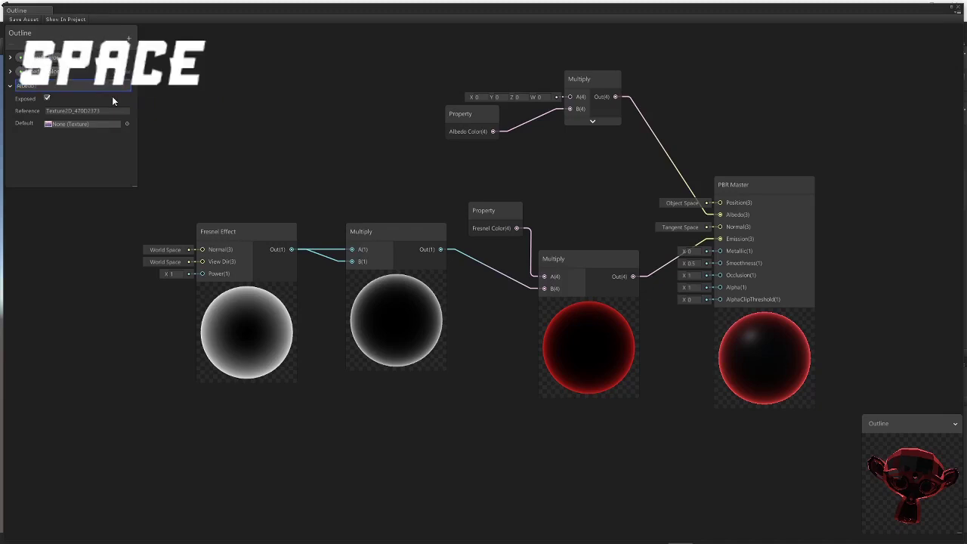
key(Return)
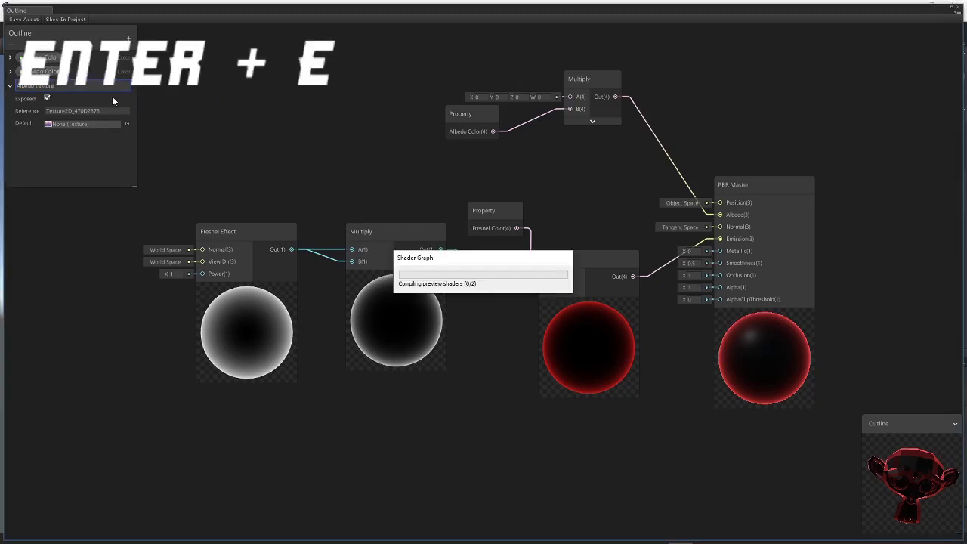
click(9, 85)
drag(31, 86, 368, 90)
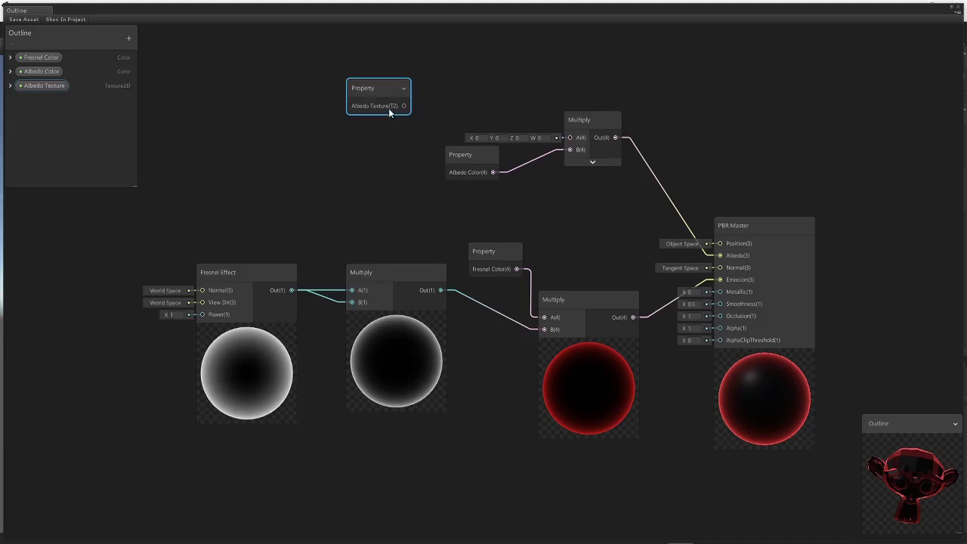
click(951, 15)
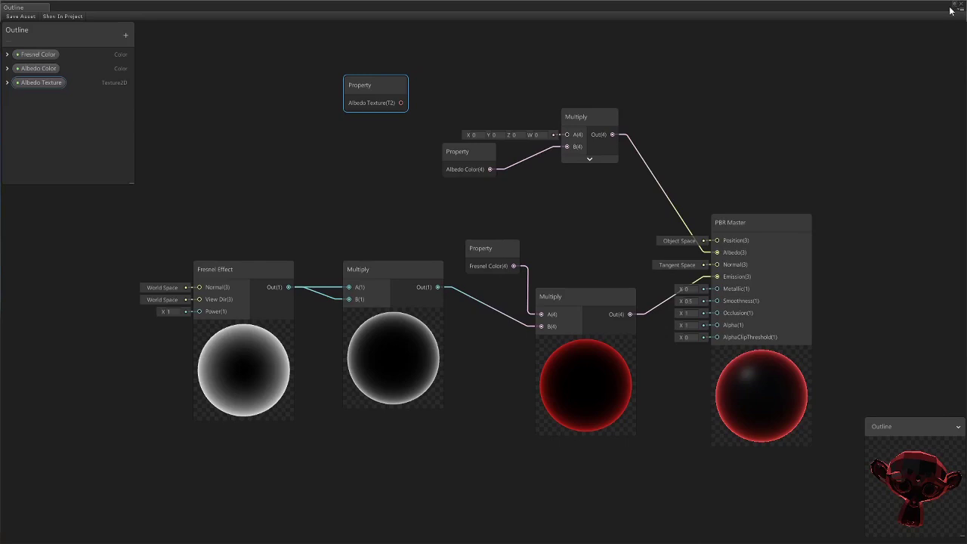
drag(401, 102, 470, 75)
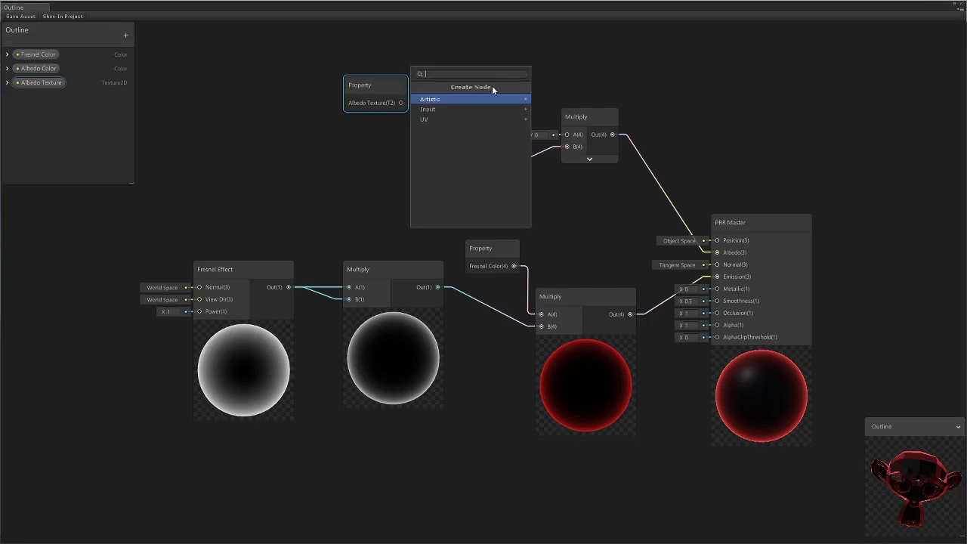
Step: Add a Sample Texture 2D node reading Albedo Texture and wire its RGBA into the Multiply's A input
text(sam)
key(Down)
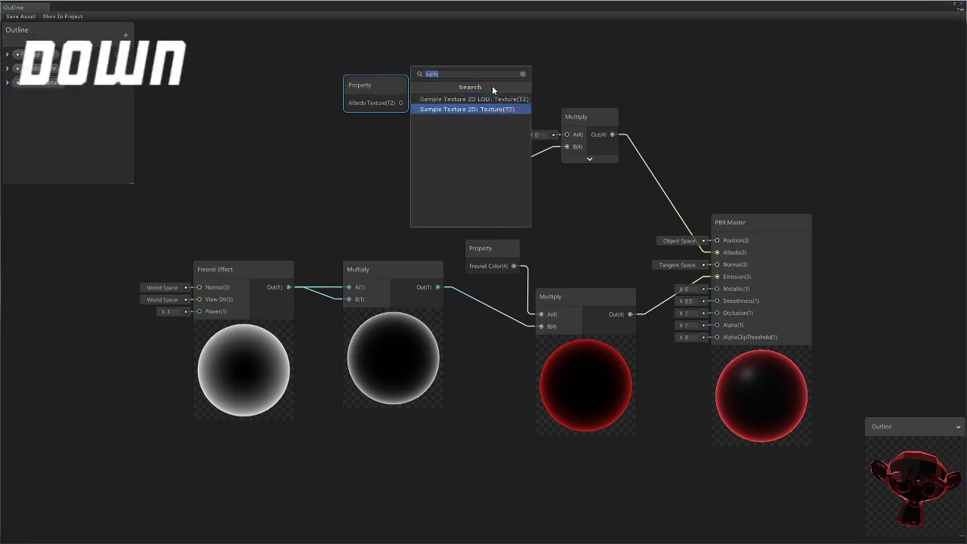
click(490, 111)
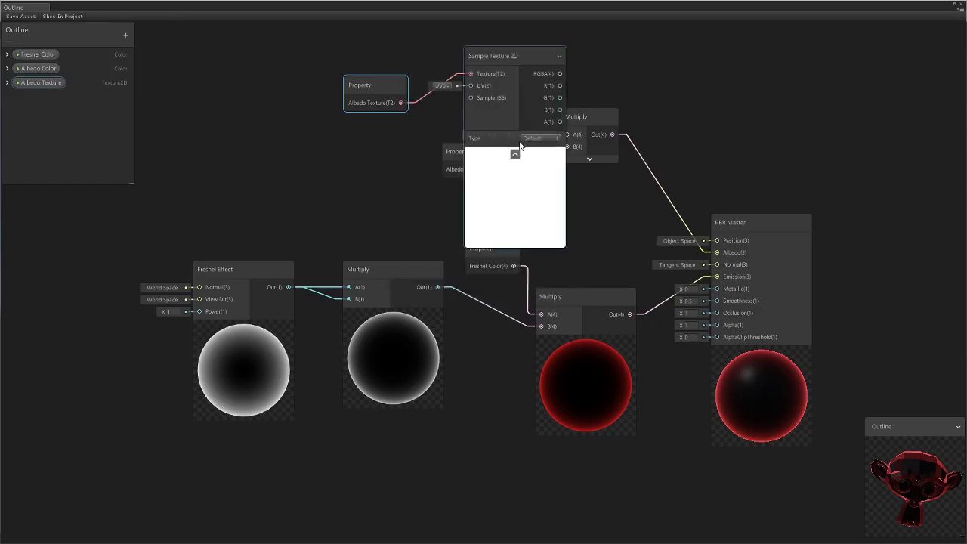
click(514, 150)
drag(508, 56, 462, 77)
drag(533, 119, 563, 200)
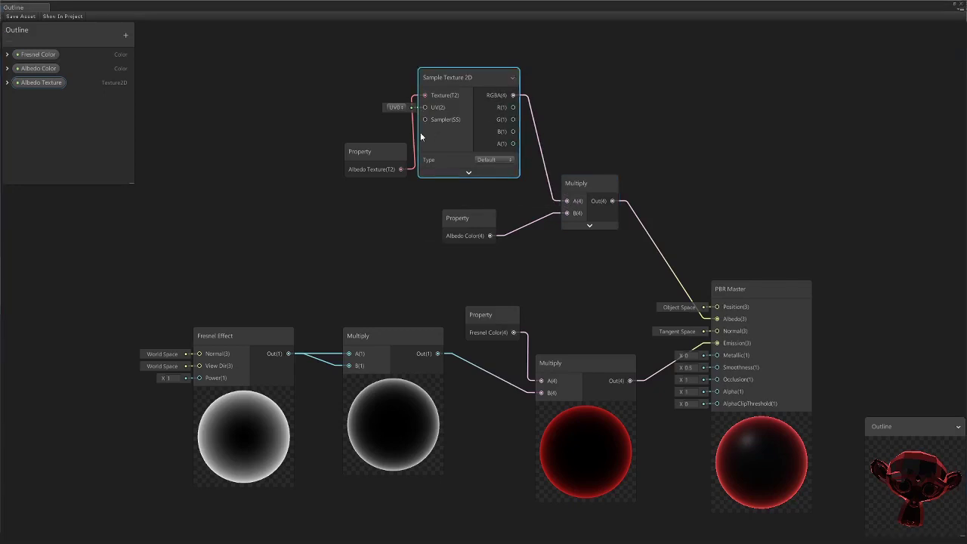
drag(362, 153, 323, 92)
middle_drag(563, 259, 561, 106)
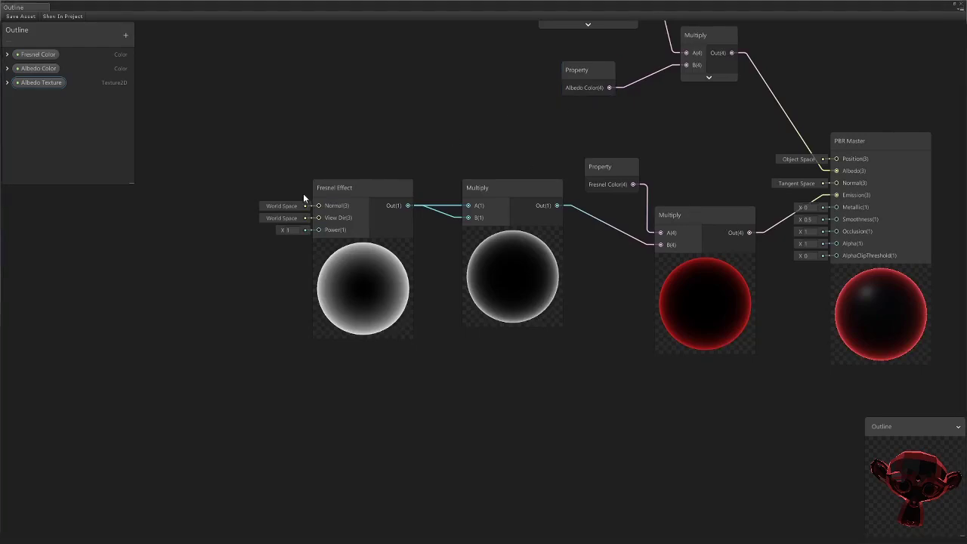
Step: Set the Fresnel Effect's Power back to 1
mouse_move(283, 230)
mouse_down()
mouse_move(294, 230)
mouse_move(280, 232)
mouse_up()
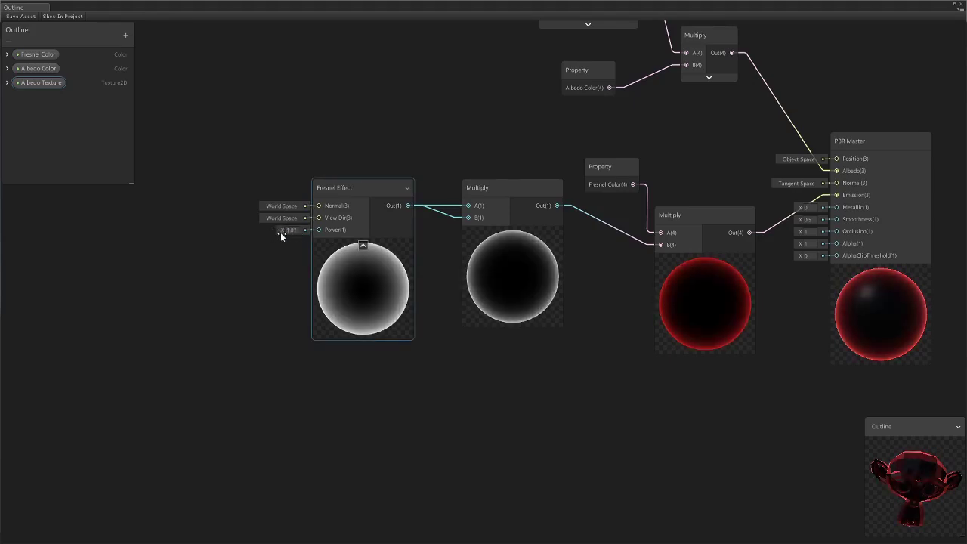
click(835, 419)
click(292, 230)
text(1)
key(Return)
click(207, 231)
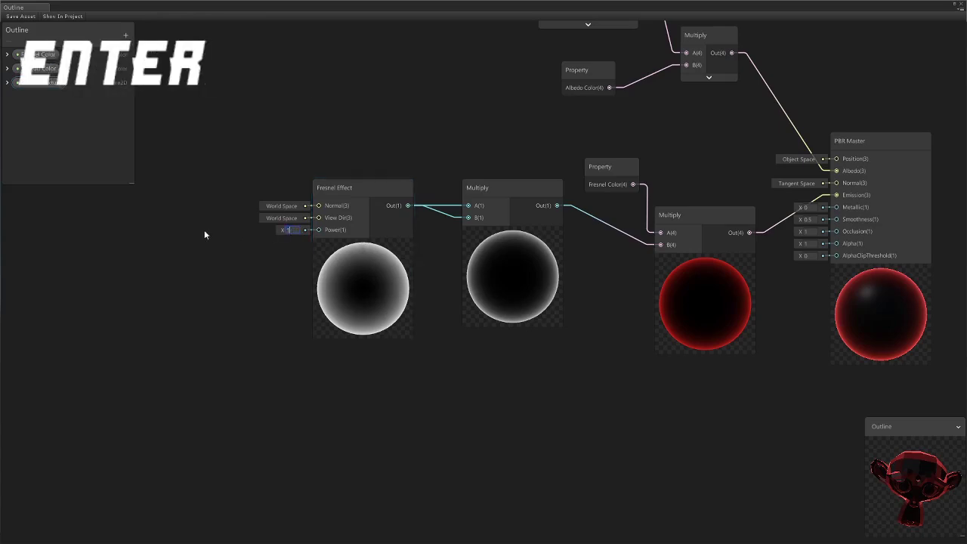
Step: Add a Time node and route its Sine Time into a new Clamp node instead of Fresnel Power
key(space)
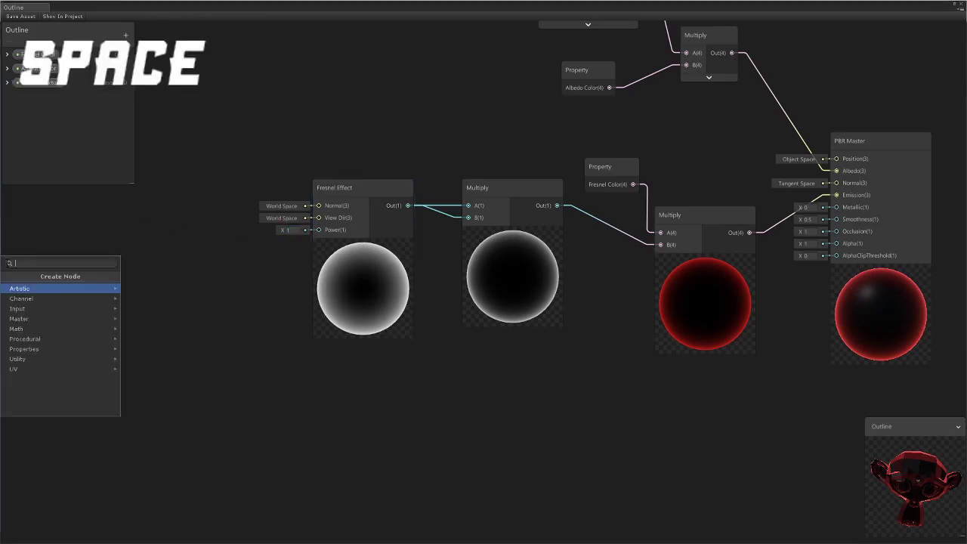
text(time)
key(Return)
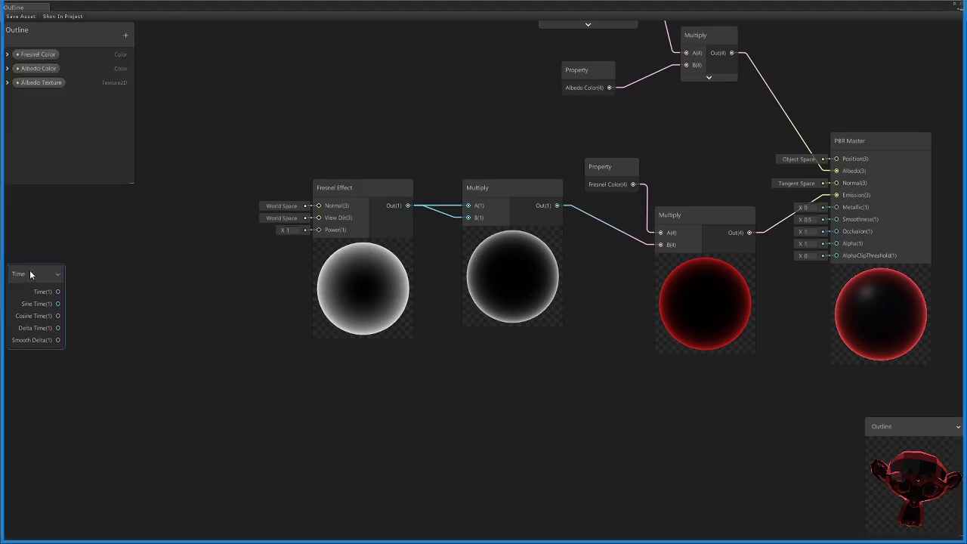
drag(35, 282, 328, 228)
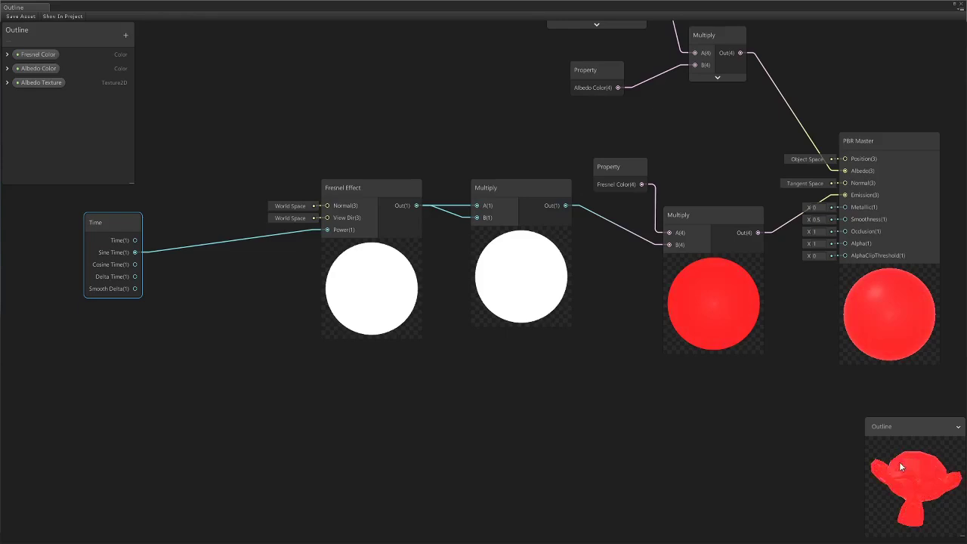
click(156, 252)
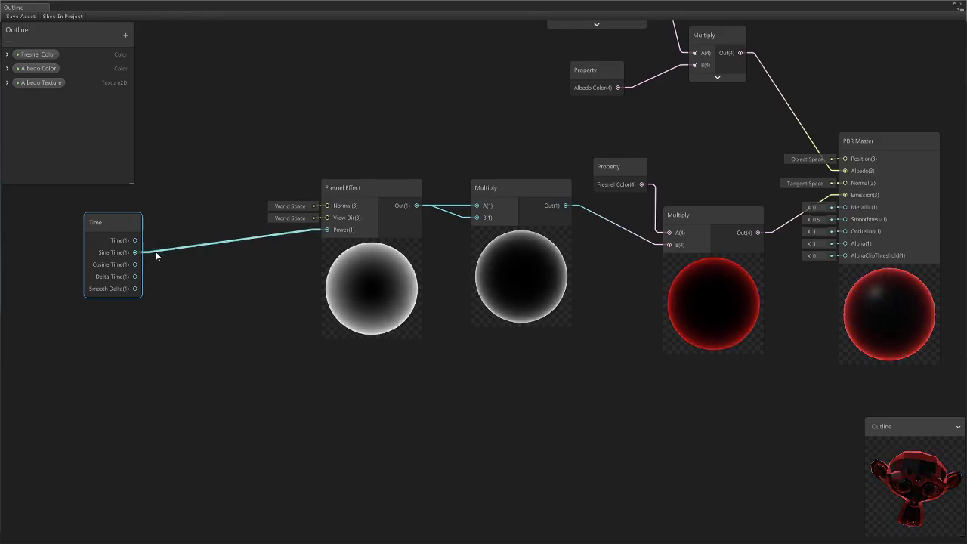
key(Delete)
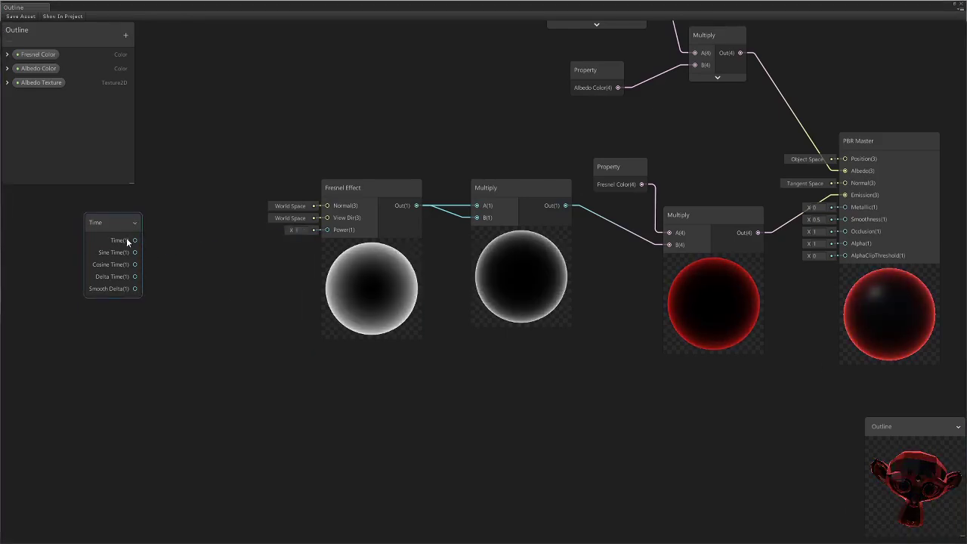
drag(135, 253, 175, 253)
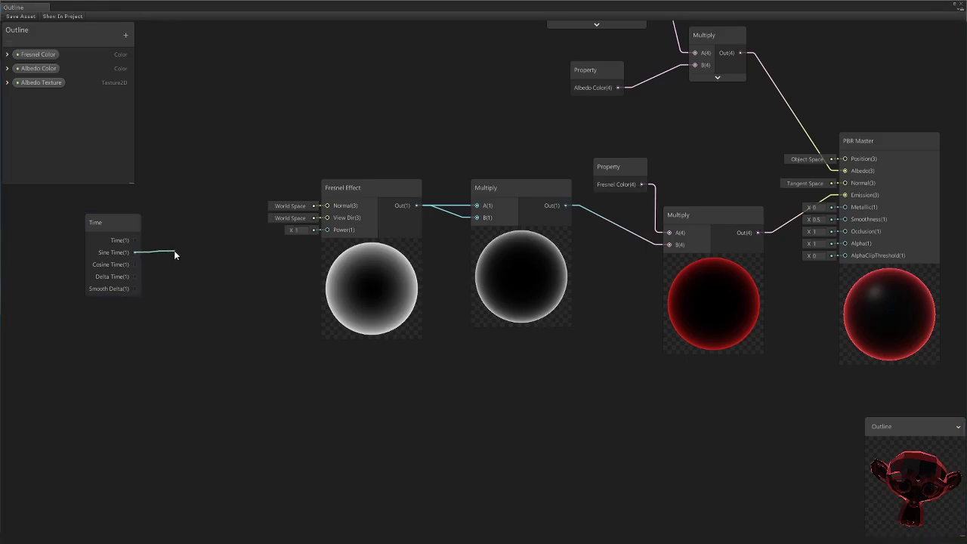
text(cl)
key(Return)
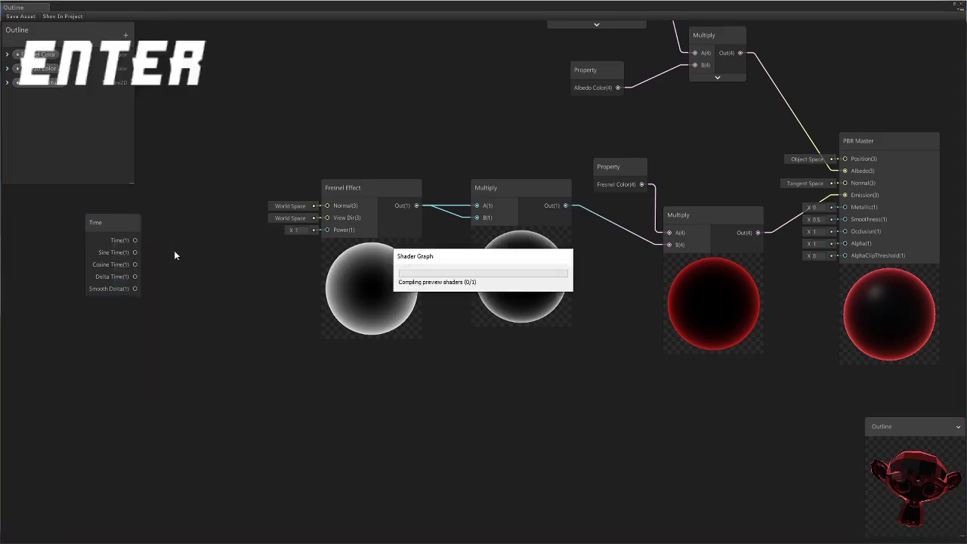
Step: Set the Clamp minimum to 0.5 and move the Time and Clamp nodes together to the left
drag(121, 231, 102, 223)
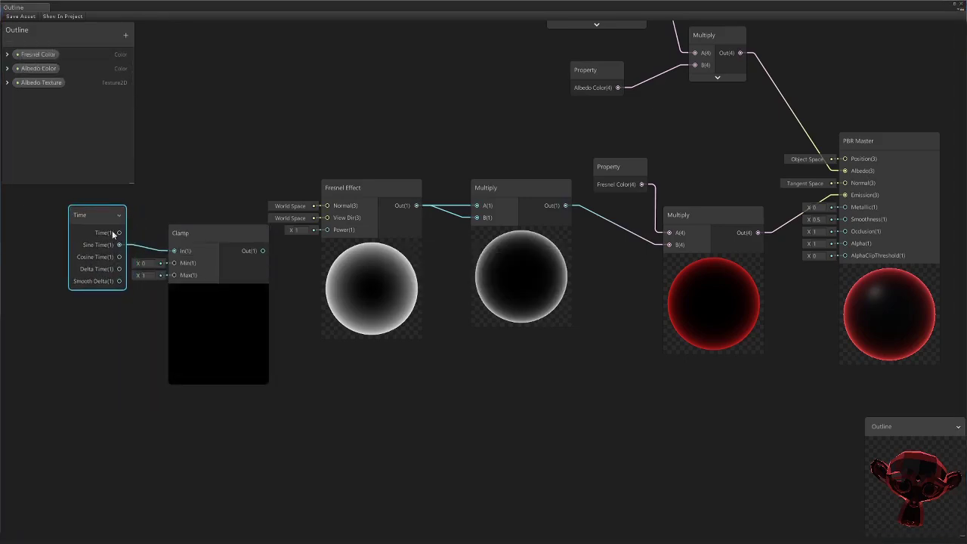
text(0.5)
key(Return)
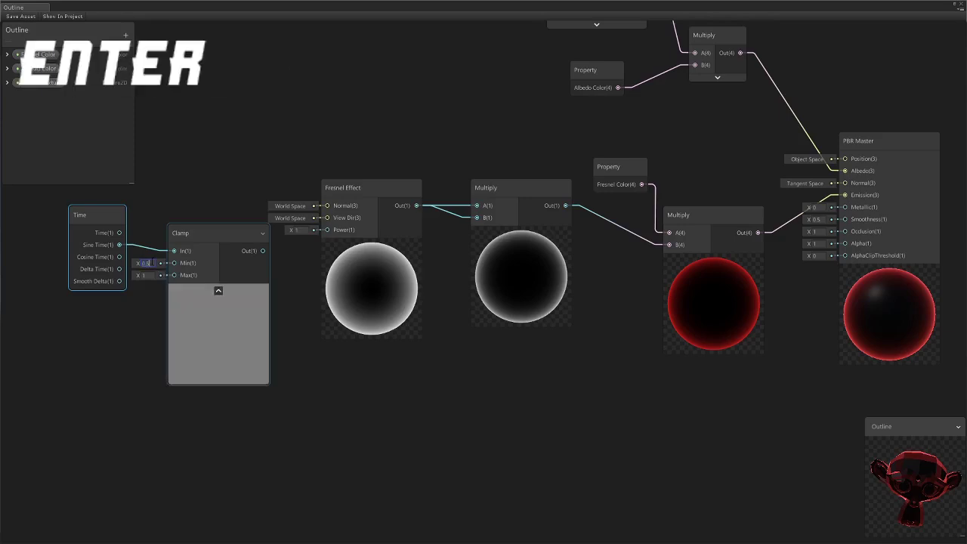
click(223, 268)
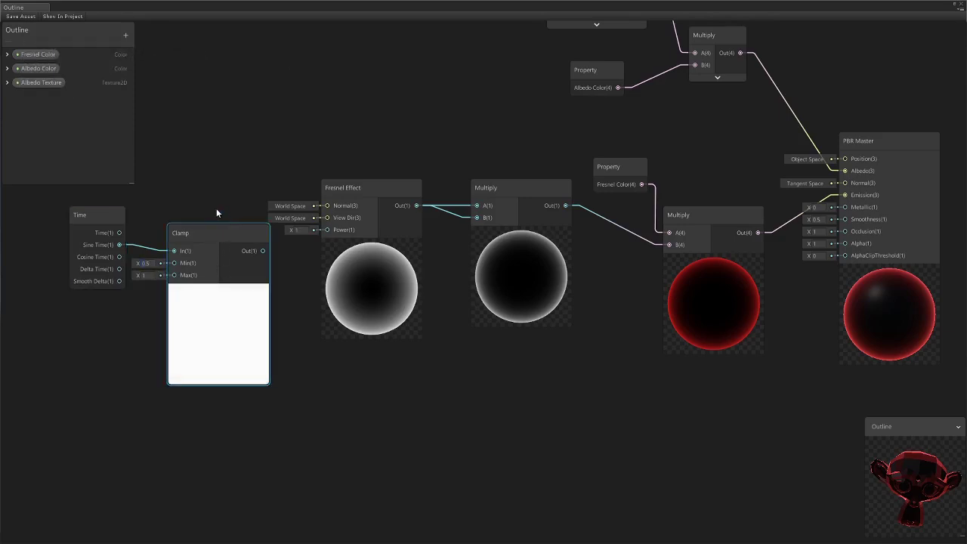
drag(74, 212, 51, 219)
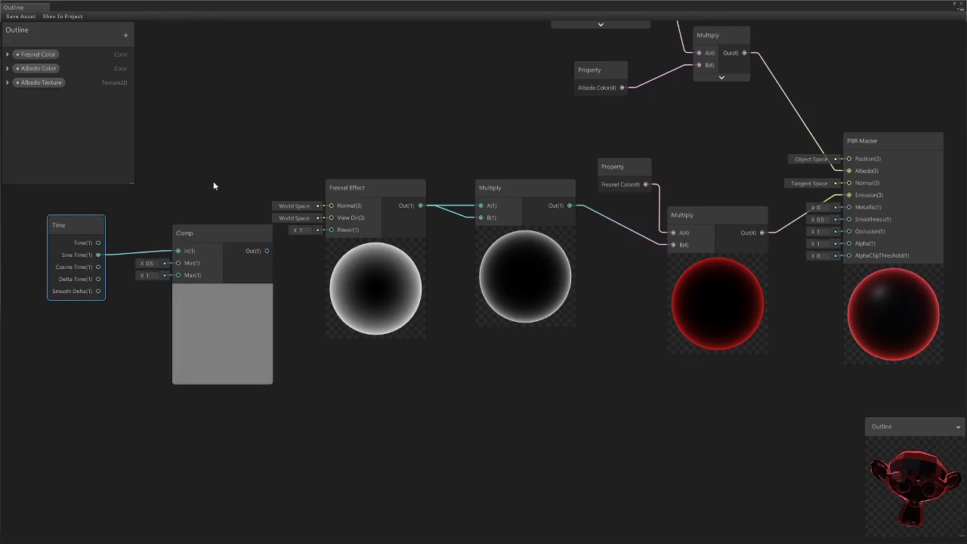
drag(213, 185, 66, 314)
drag(221, 233, 142, 232)
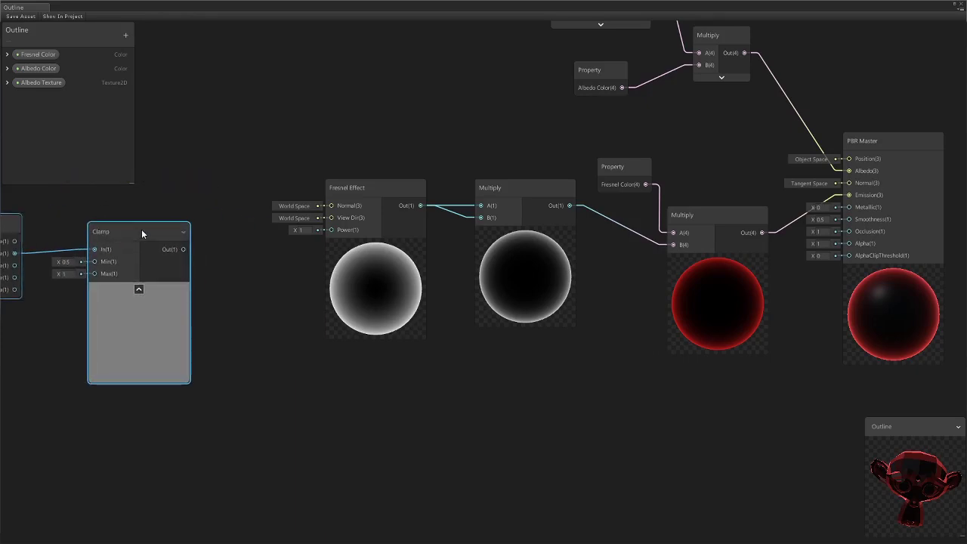
middle_drag(264, 184, 388, 194)
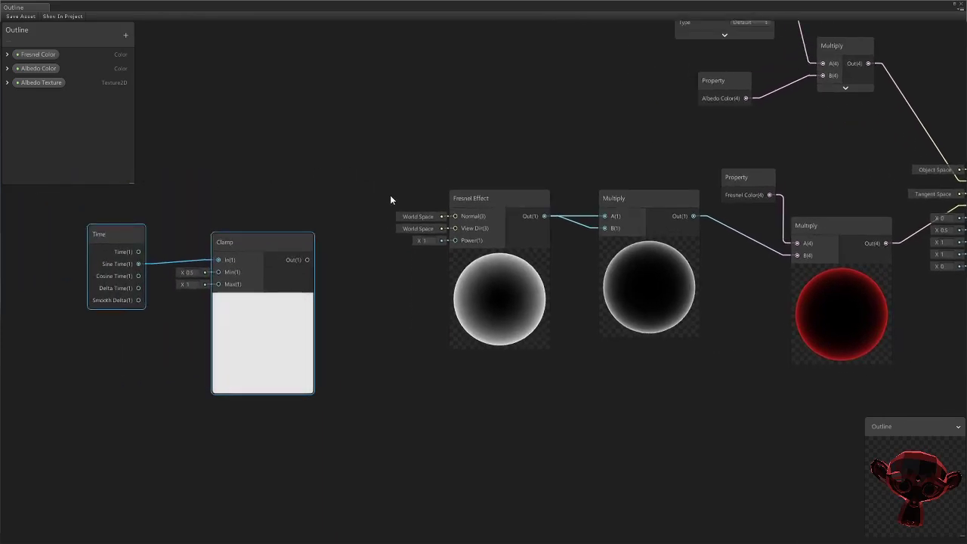
Step: Add a Vector1 property named 'Fresnel Multiplier' and place its node beside the Clamp
click(126, 37)
click(135, 39)
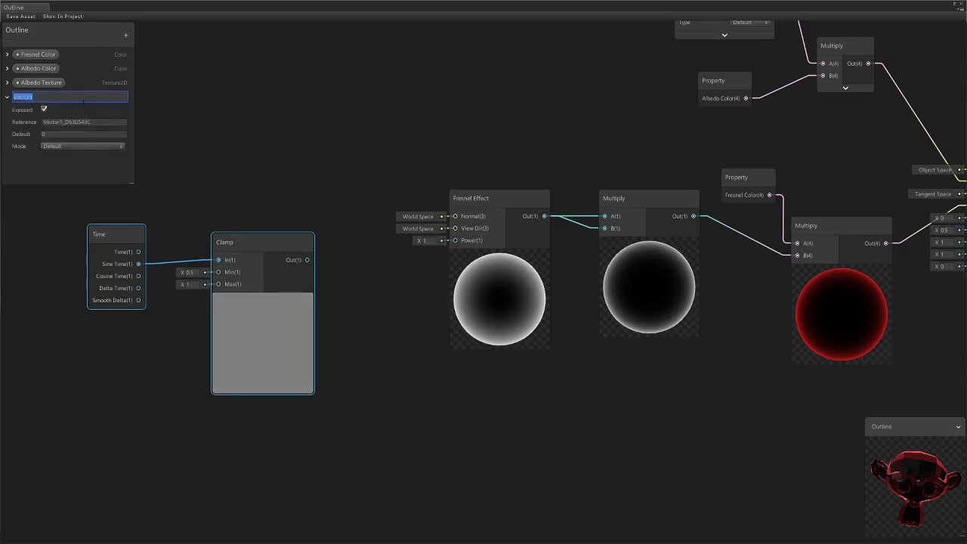
text(Fresnel)
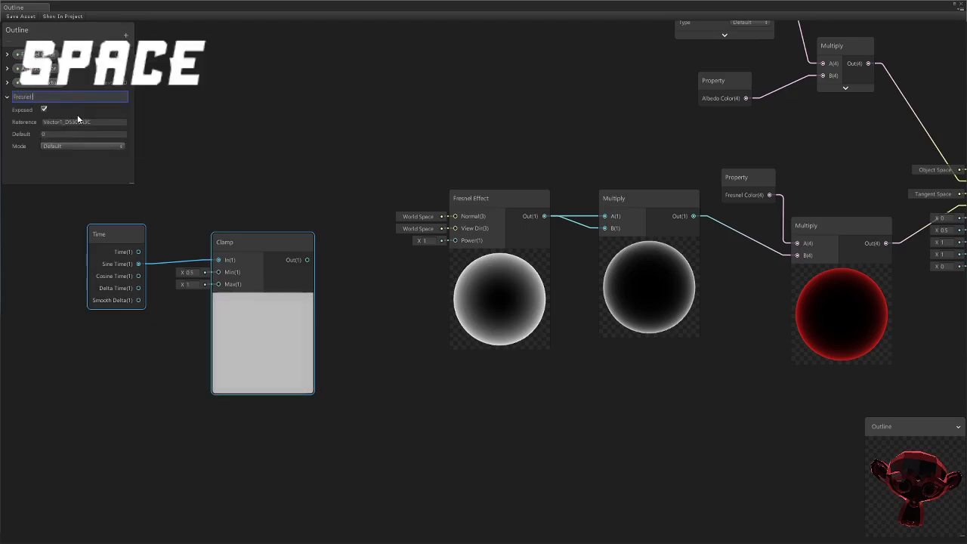
text( Multiplier)
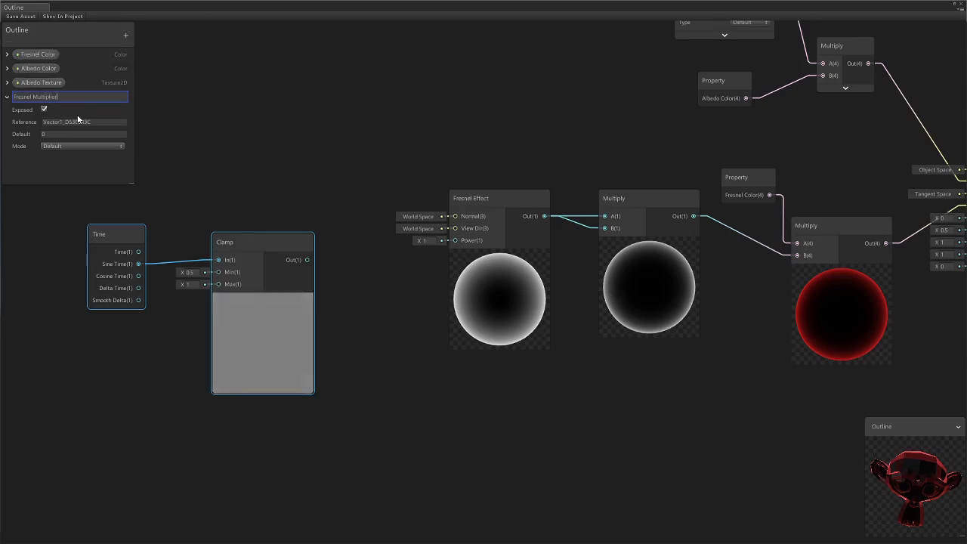
key(Return)
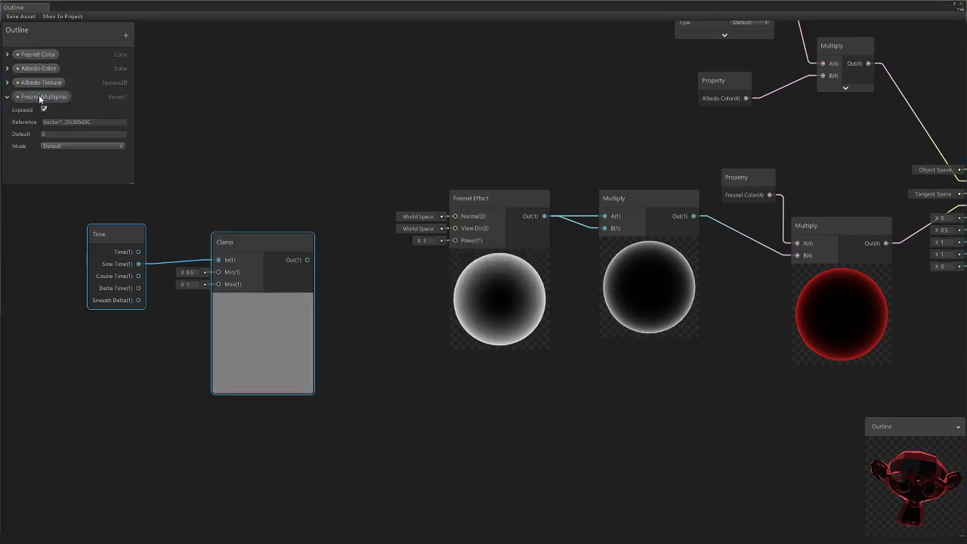
drag(39, 95, 277, 162)
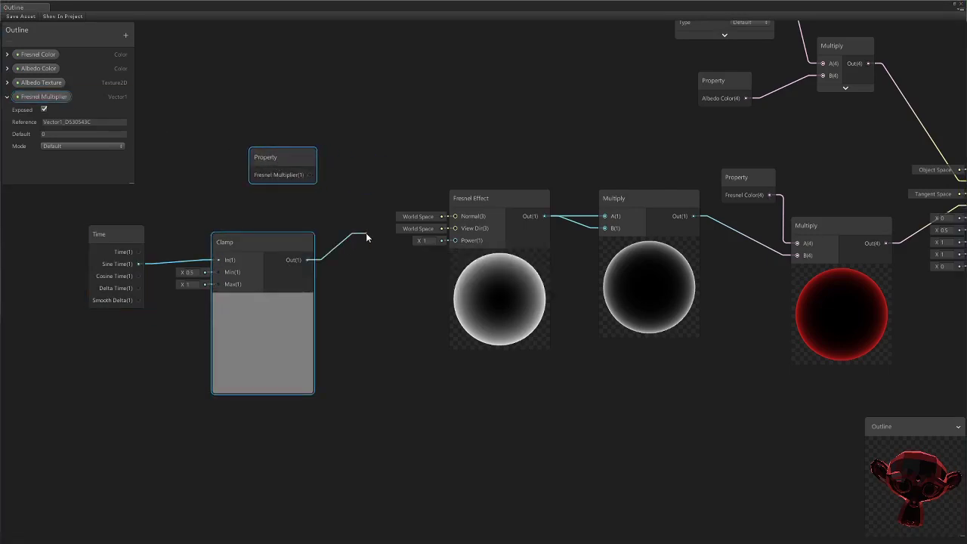
Step: Create a Multiply node from the Clamp output with Fresnel Multiplier wired into its A input
key(space)
text(mull)
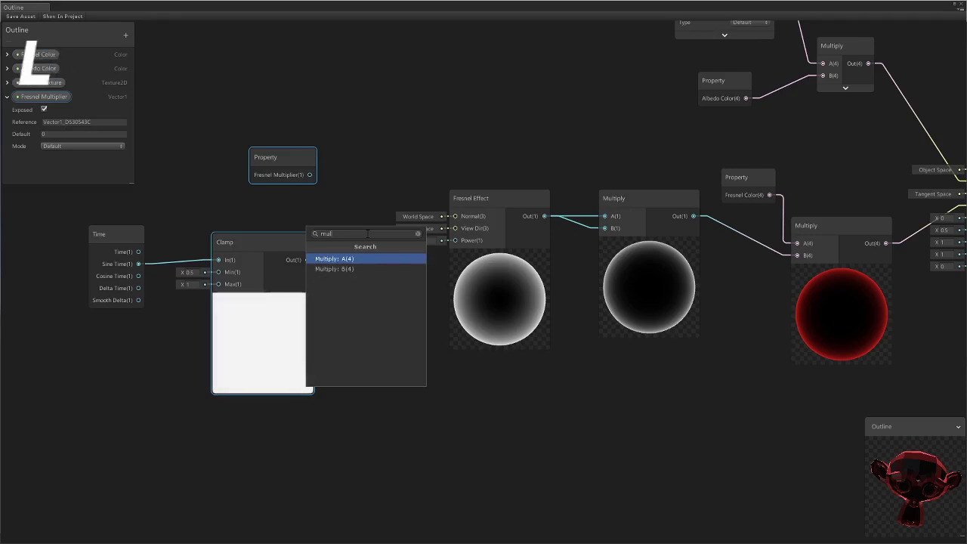
key(Return)
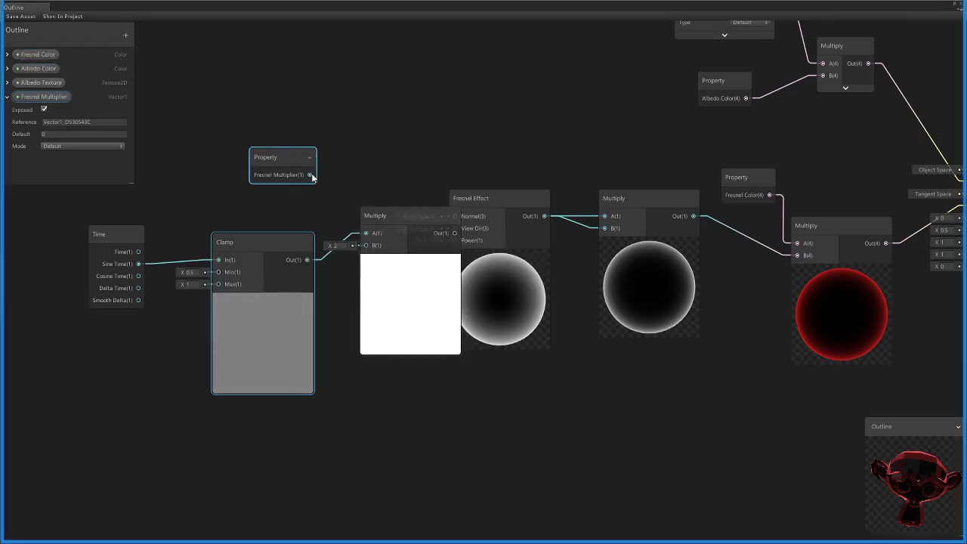
drag(309, 174, 366, 244)
drag(418, 210, 385, 200)
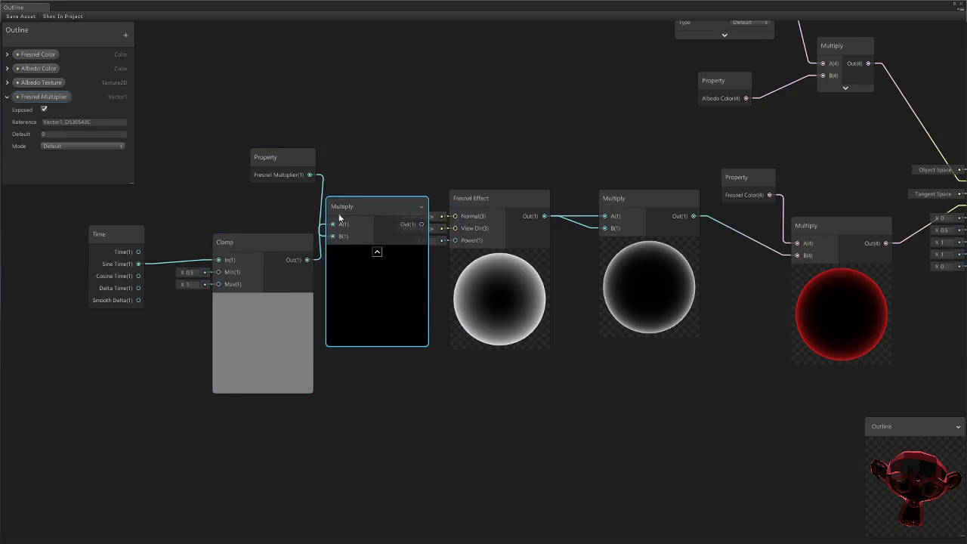
click(321, 233)
key(Delete)
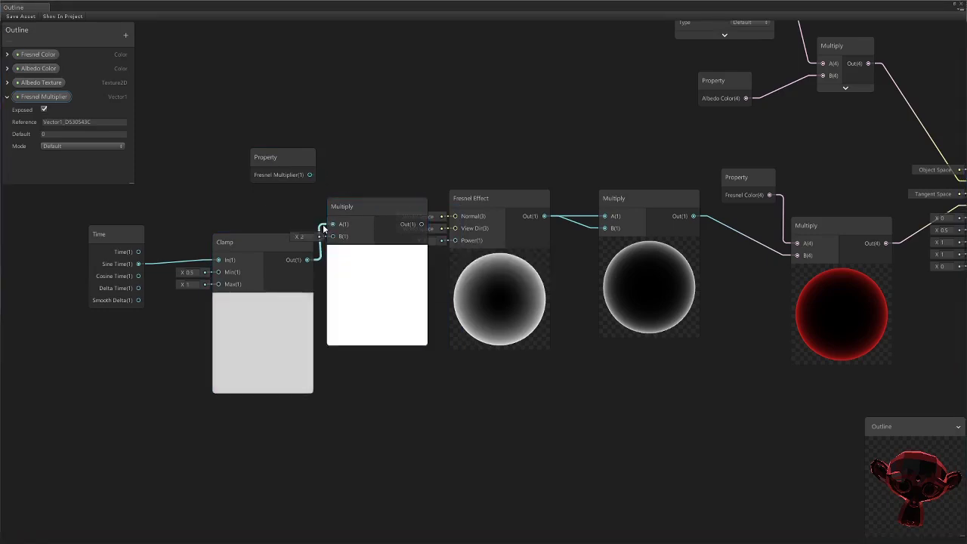
click(335, 236)
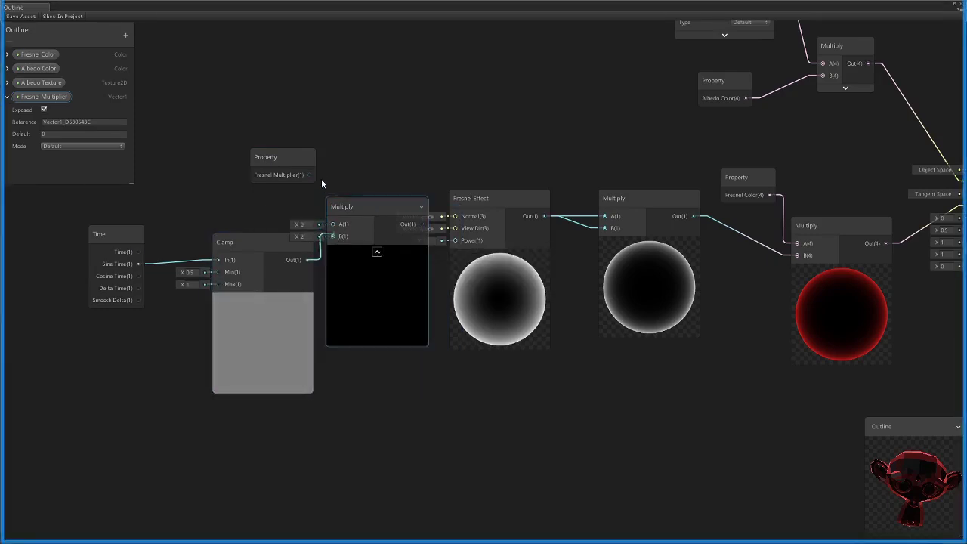
drag(314, 175, 332, 224)
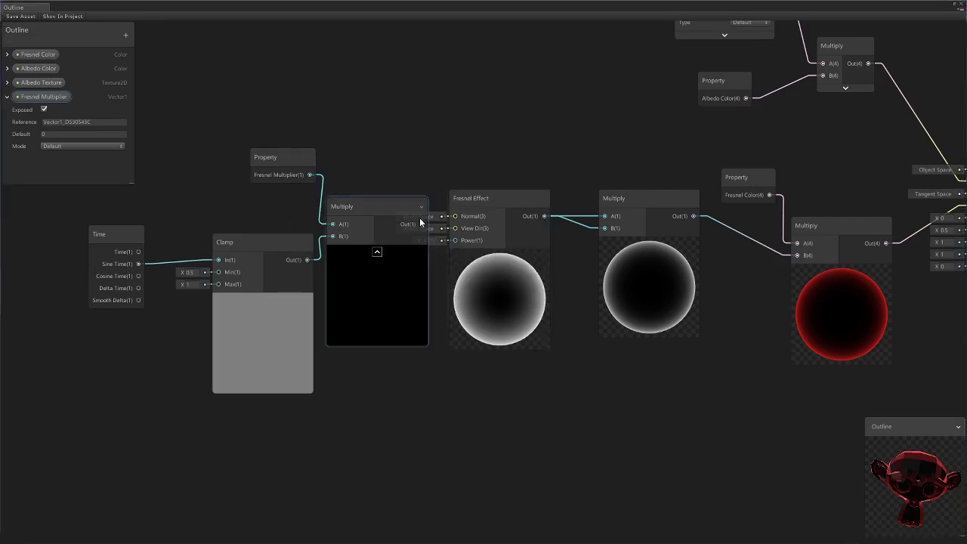
Step: Drive the Fresnel Effect's Power with the Multiply result and shift the pulse nodes left
drag(425, 226, 454, 239)
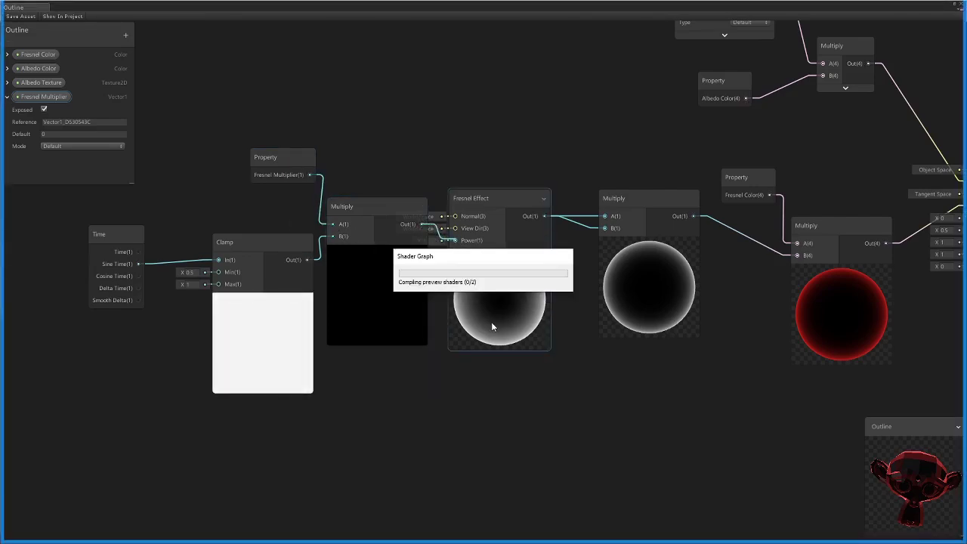
scroll(515, 237, down, 4)
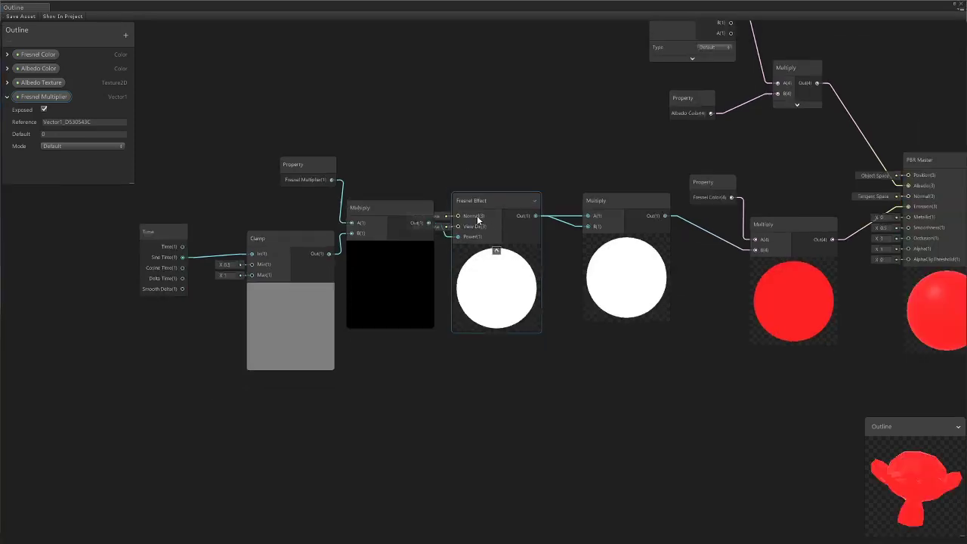
drag(399, 296, 352, 274)
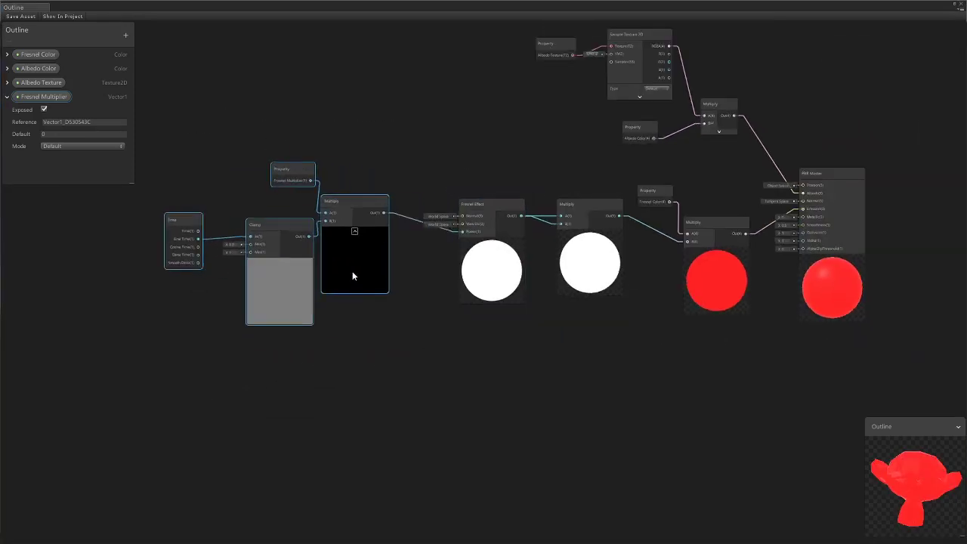
click(80, 133)
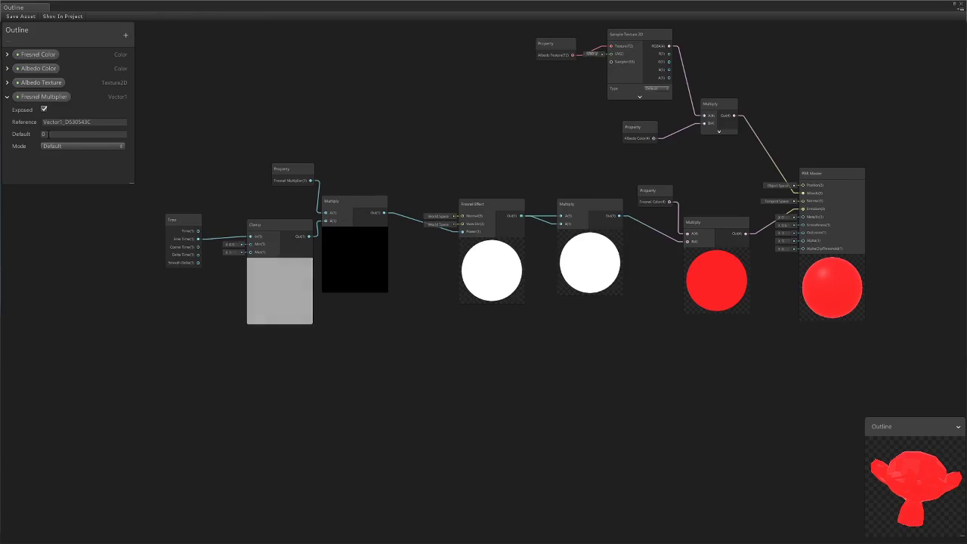
Step: Give Fresnel Multiplier a default of 2 and make it a slider from 0 to 10
text(2)
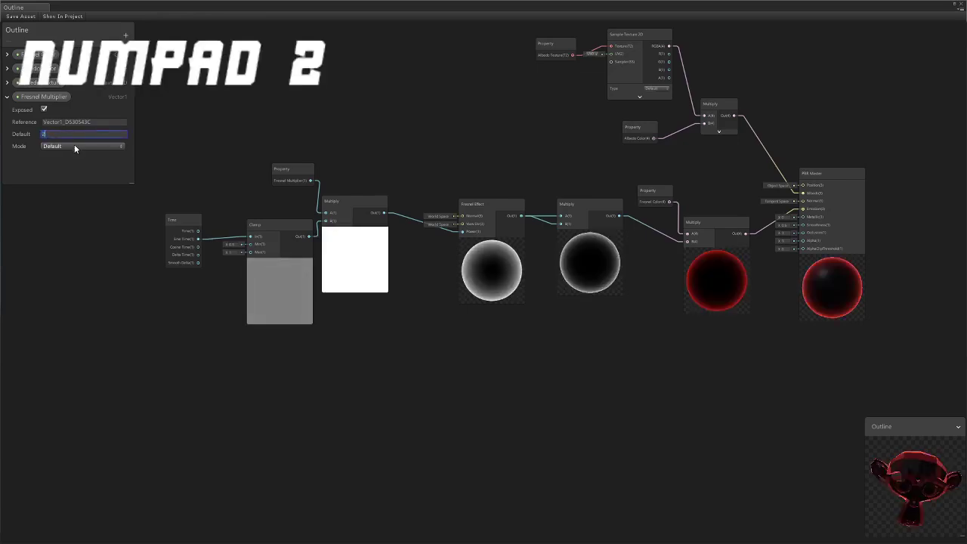
click(85, 146)
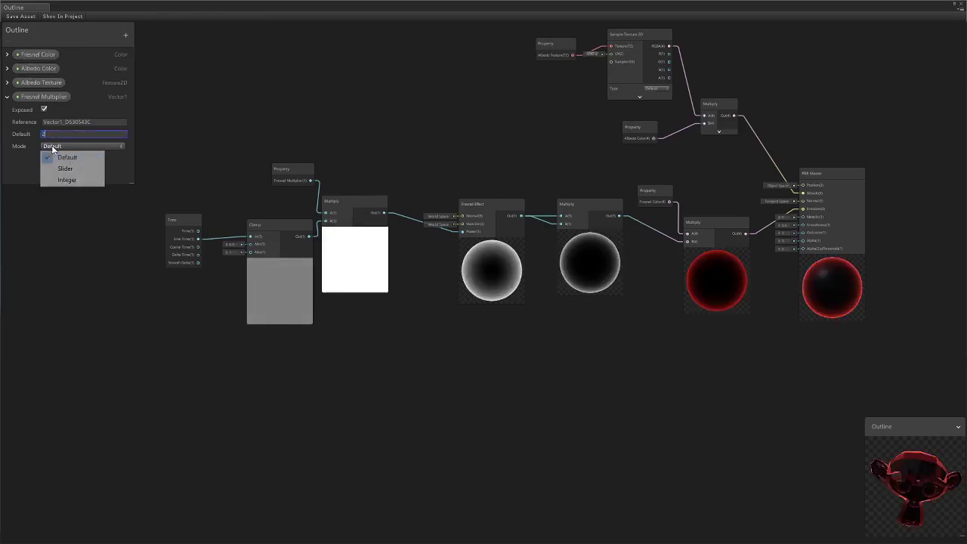
click(72, 166)
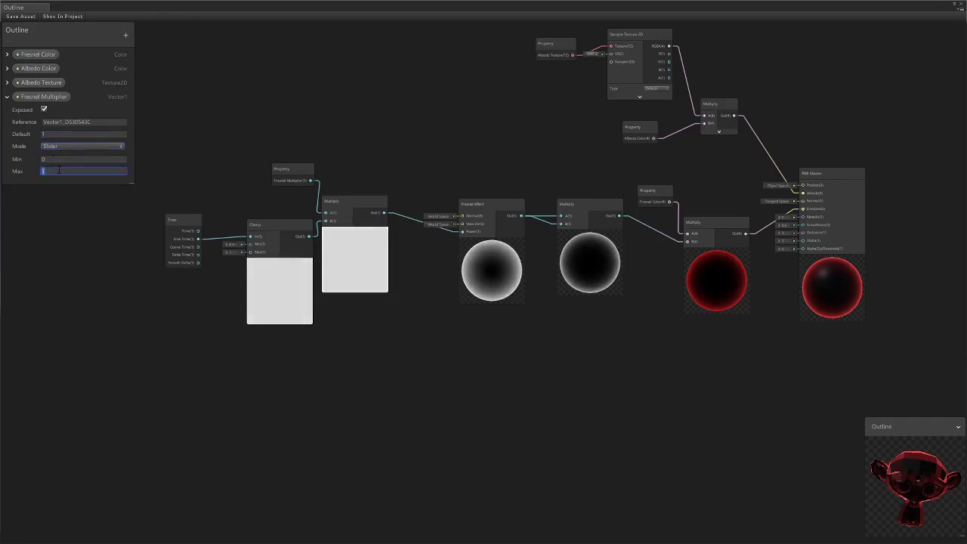
click(83, 171)
text(0)
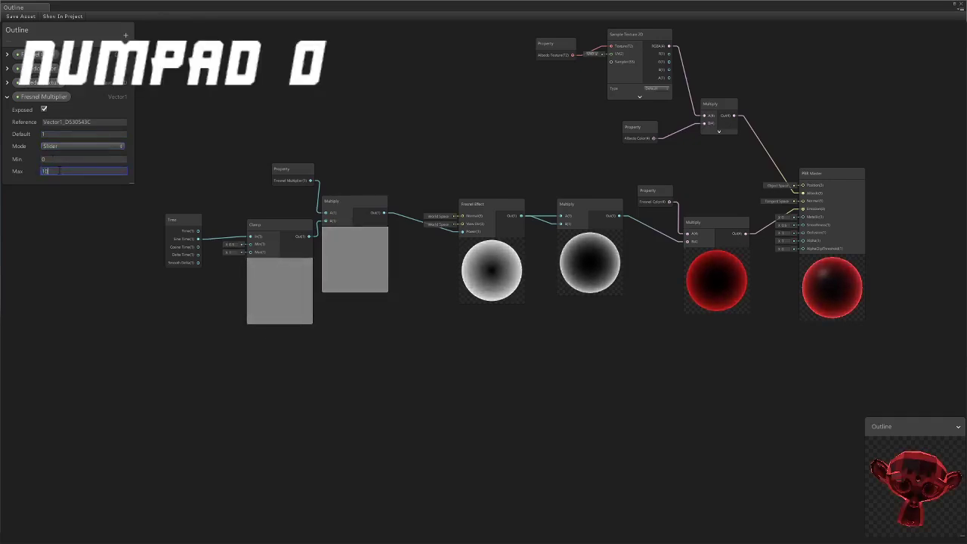
click(3, 100)
click(7, 98)
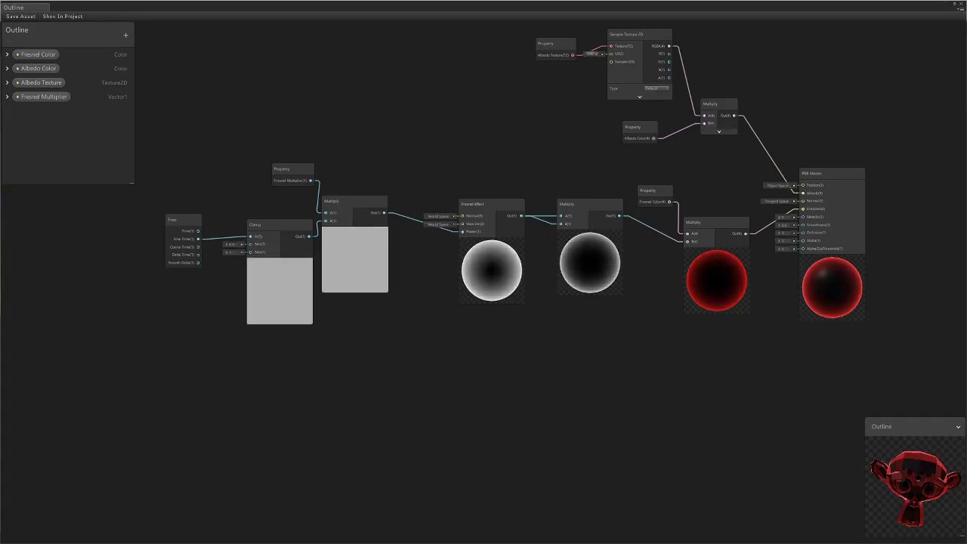
Step: Move the node chain up to the red Multiply up and left on the graph canvas
middle_drag(628, 180, 526, 172)
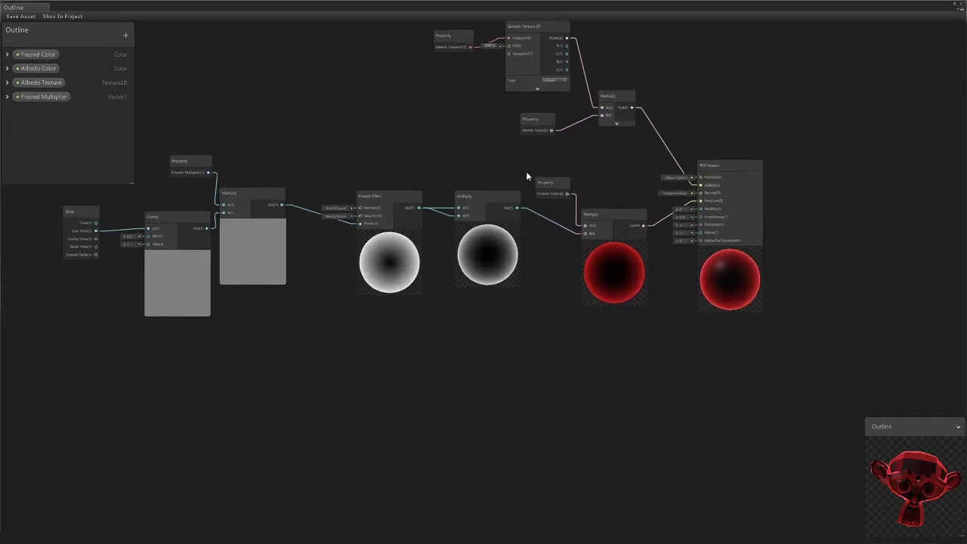
drag(612, 265, 514, 232)
click(729, 211)
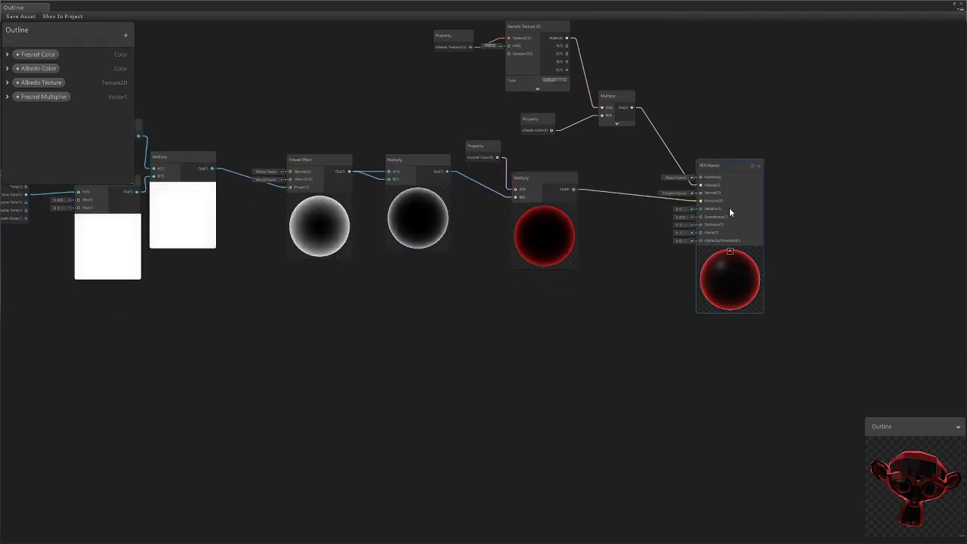
scroll(730, 211, up, 3)
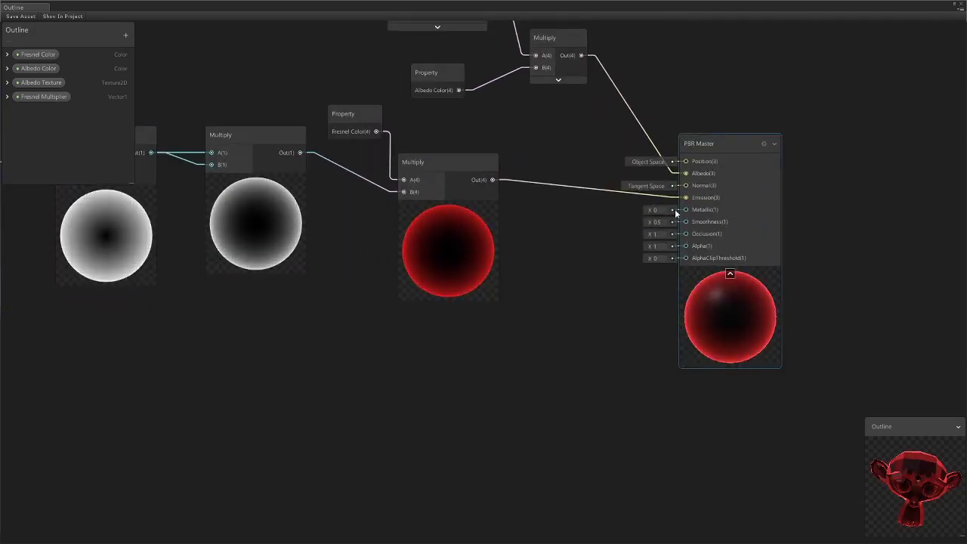
Step: Recentre the graph view on the nodes and save the Outline shader graph
click(126, 35)
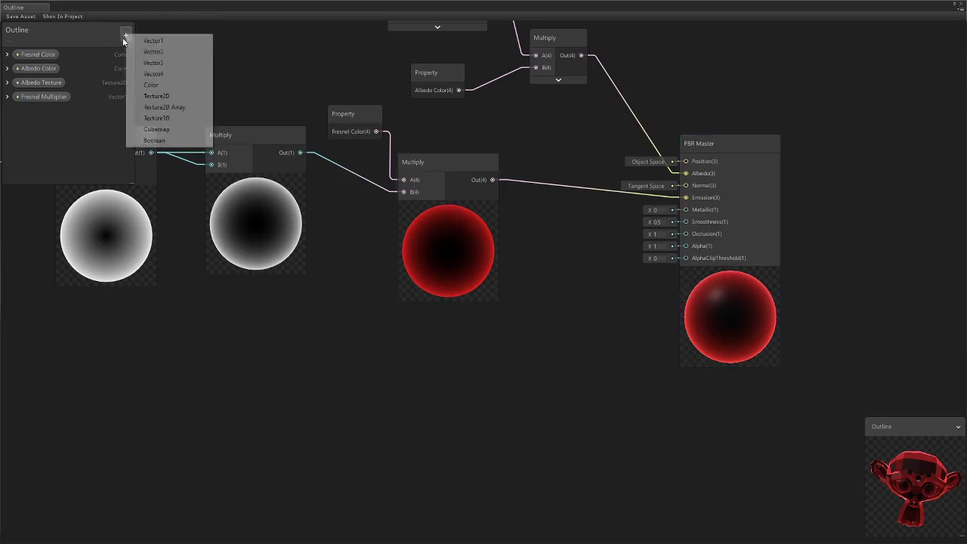
click(89, 29)
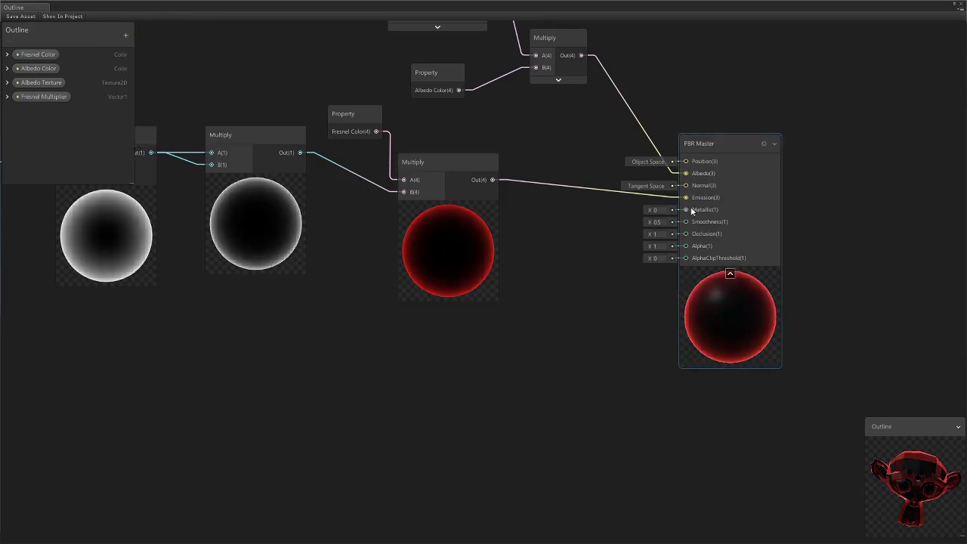
scroll(514, 236, down, 5)
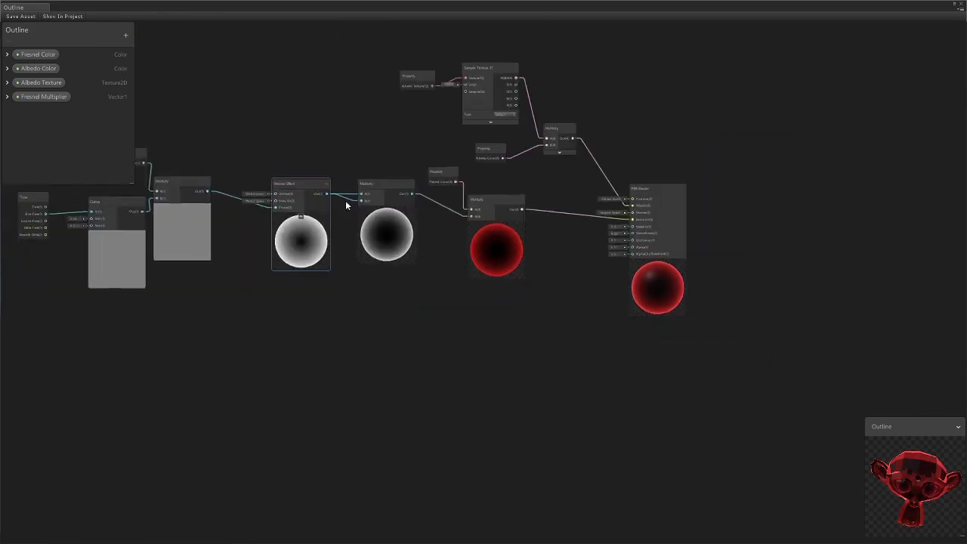
middle_drag(530, 216, 436, 231)
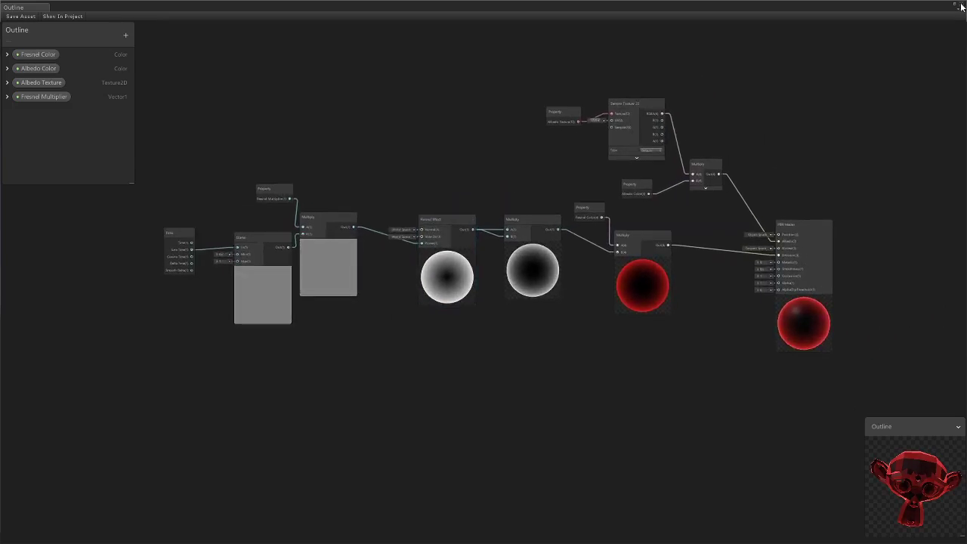
click(19, 17)
Step: Close the shader graph and set the Outline material's Albedo Color to cyan
click(960, 5)
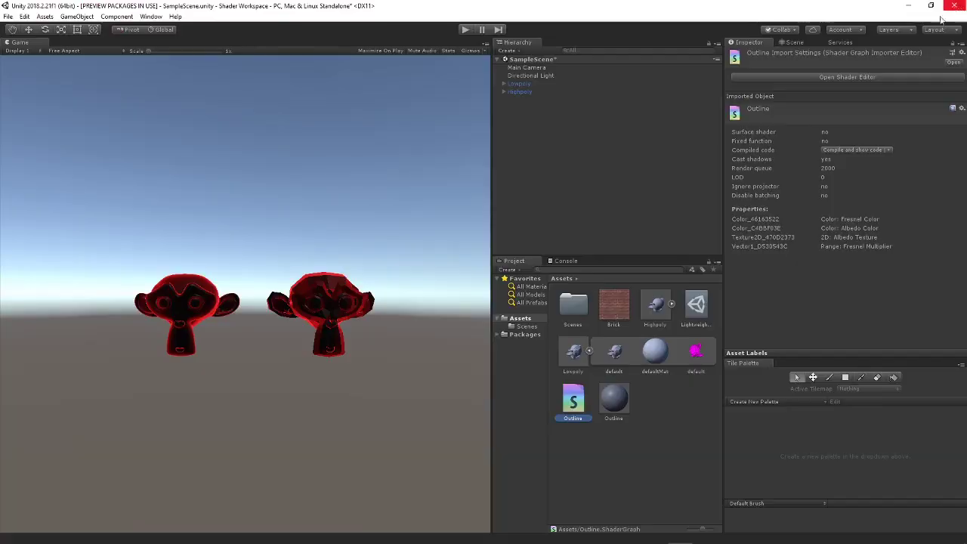
click(589, 351)
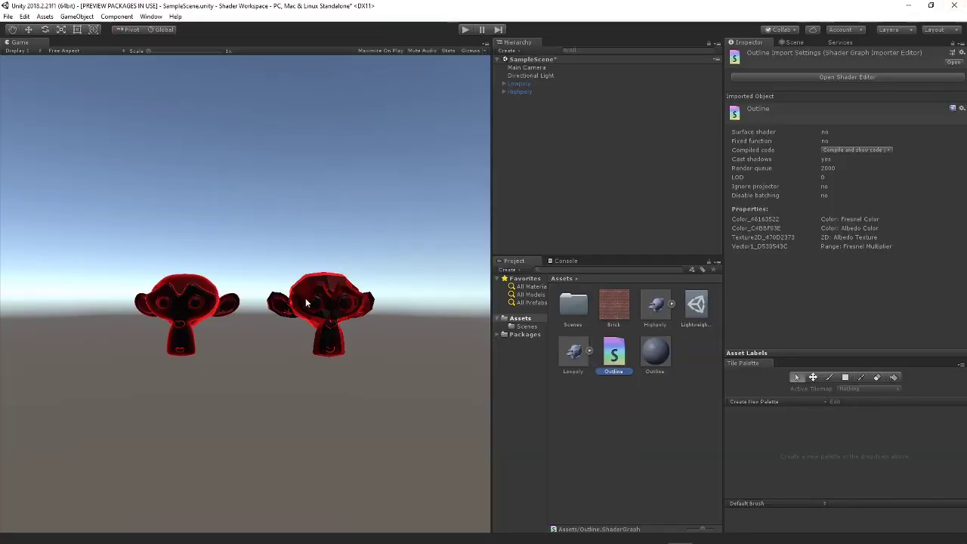
click(655, 352)
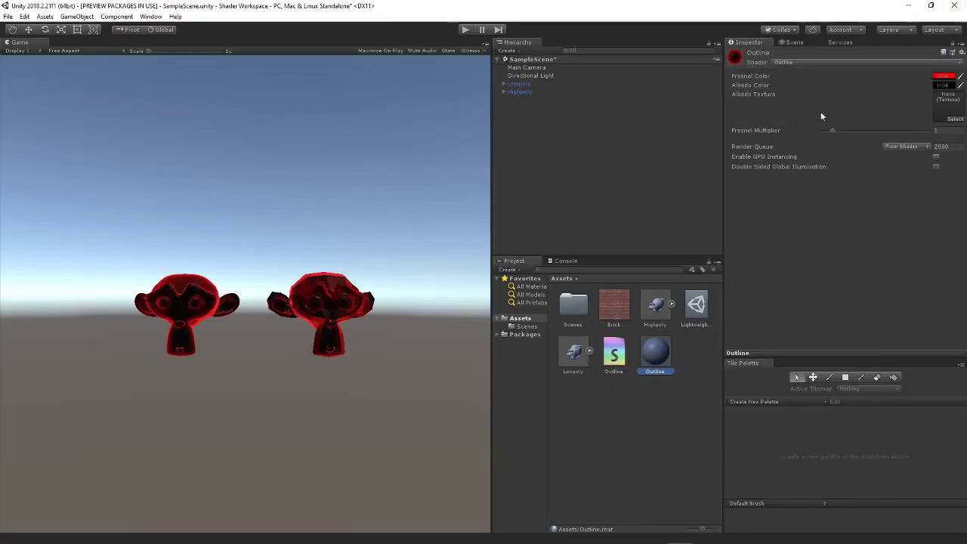
click(943, 87)
drag(309, 111, 525, 69)
click(512, 148)
drag(584, 166, 451, 119)
click(614, 70)
Step: Change the Fresnel Color from red to pale green and set Fresnel Multiplier to about 0.91
click(943, 76)
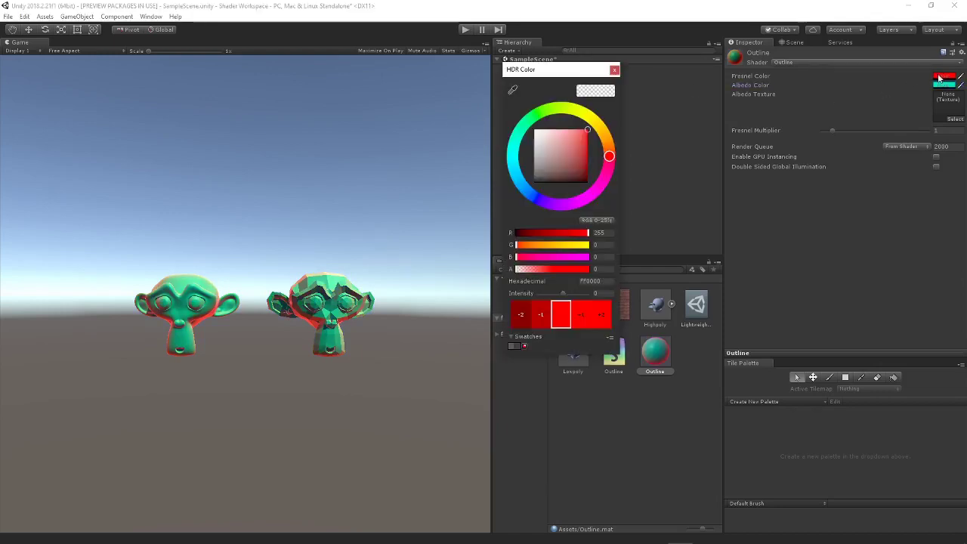
click(593, 320)
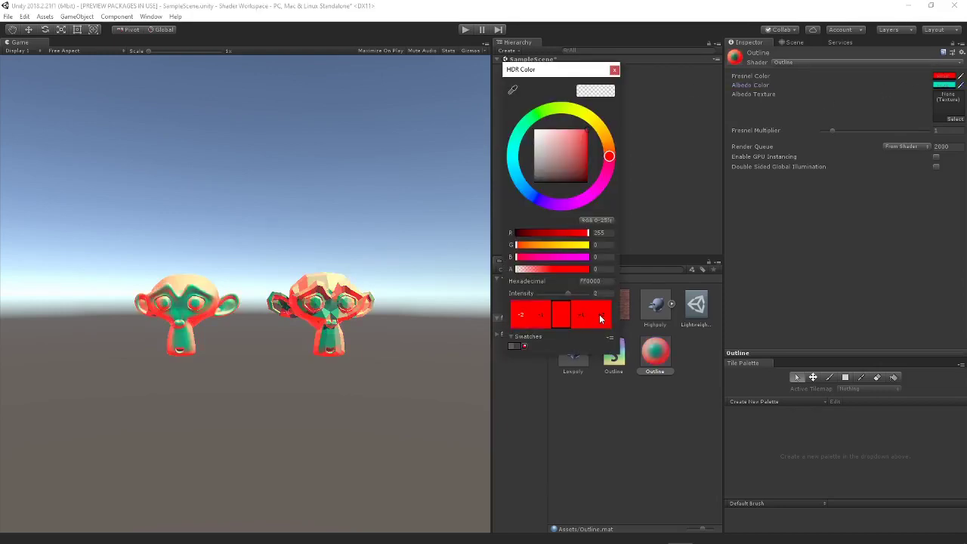
click(550, 315)
drag(559, 147, 618, 84)
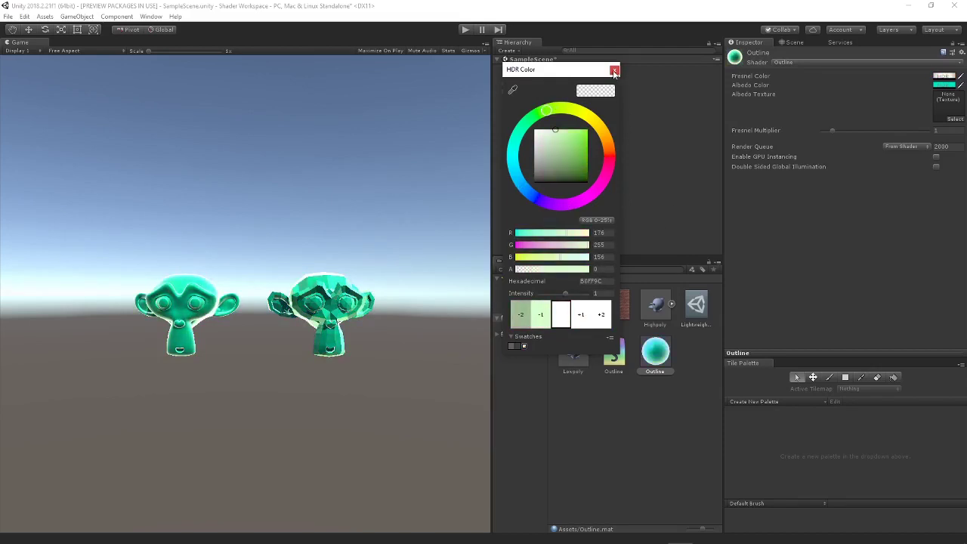
click(614, 71)
mouse_move(831, 131)
mouse_down()
mouse_move(907, 132)
mouse_move(777, 126)
mouse_move(849, 131)
mouse_move(831, 132)
mouse_up()
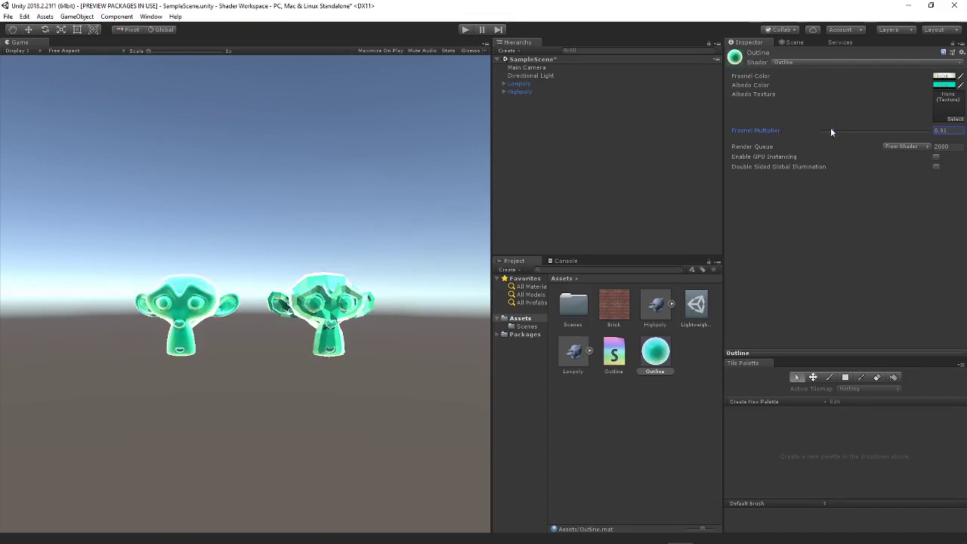
Step: Set Fresnel Multiplier to 1 and assign the Brick texture as the Albedo Texture
text(1)
click(955, 119)
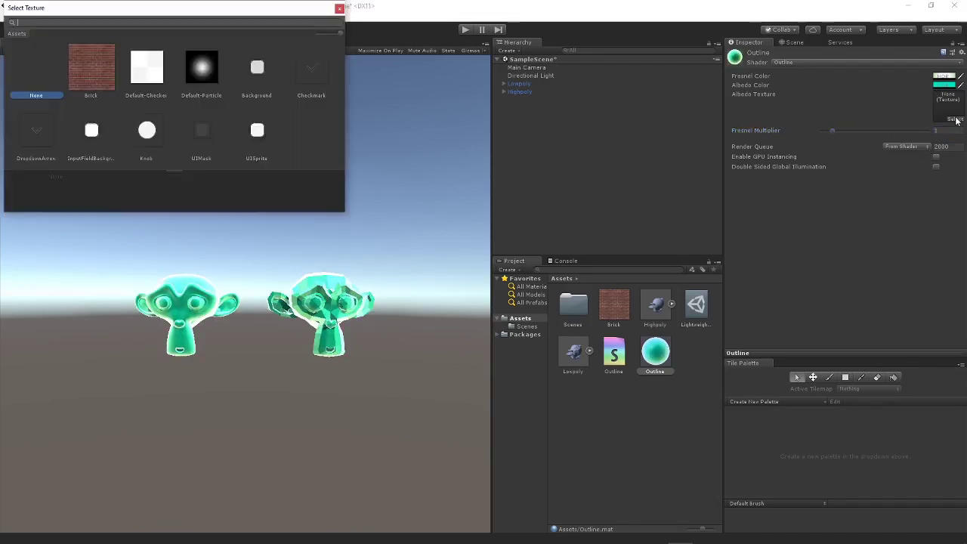
double_click(113, 66)
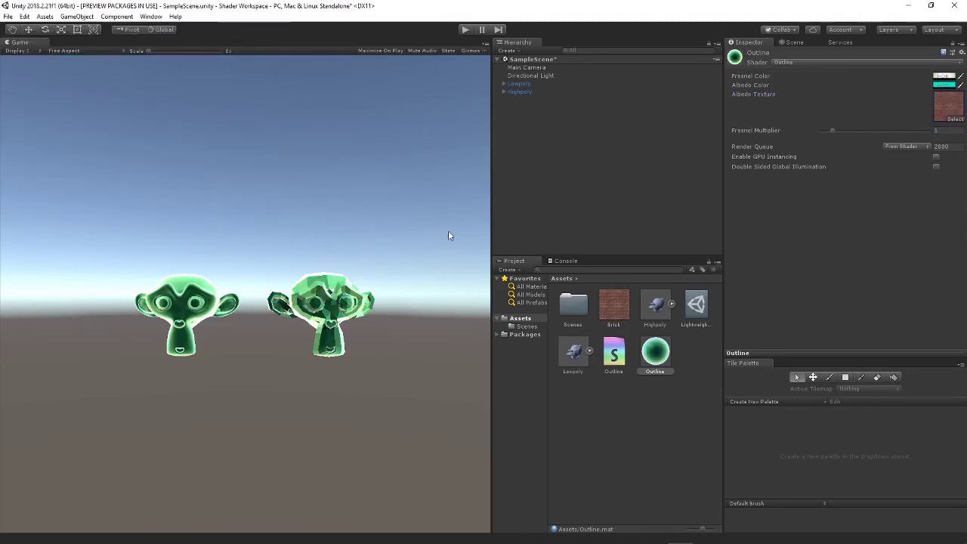
Step: Set the Albedo Color to 84BF75 with alpha 255 and darken its intensity
click(948, 85)
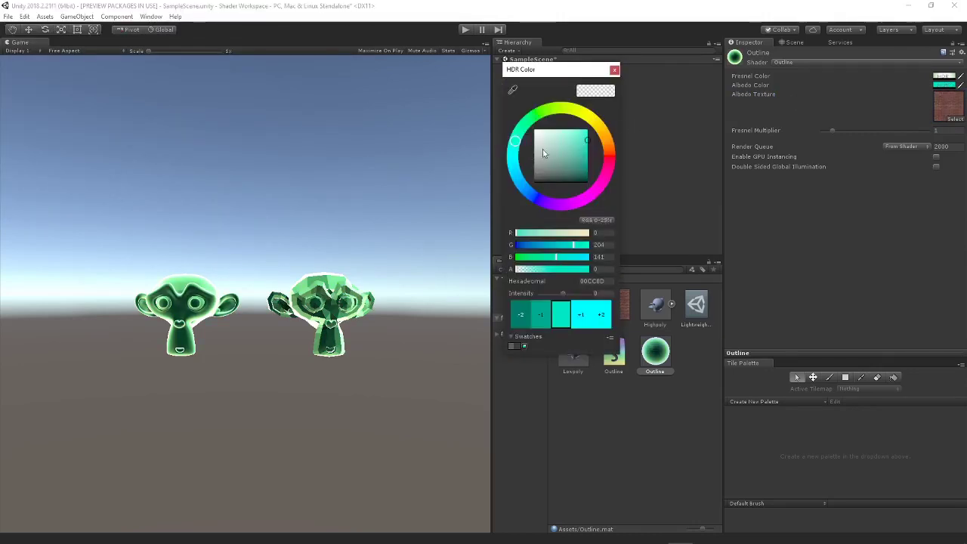
drag(542, 149, 522, 94)
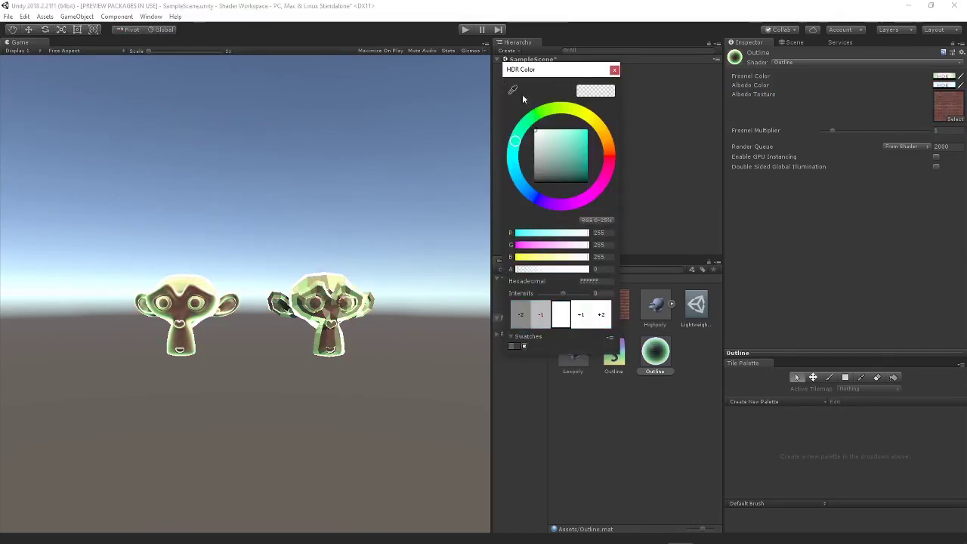
click(613, 70)
click(937, 85)
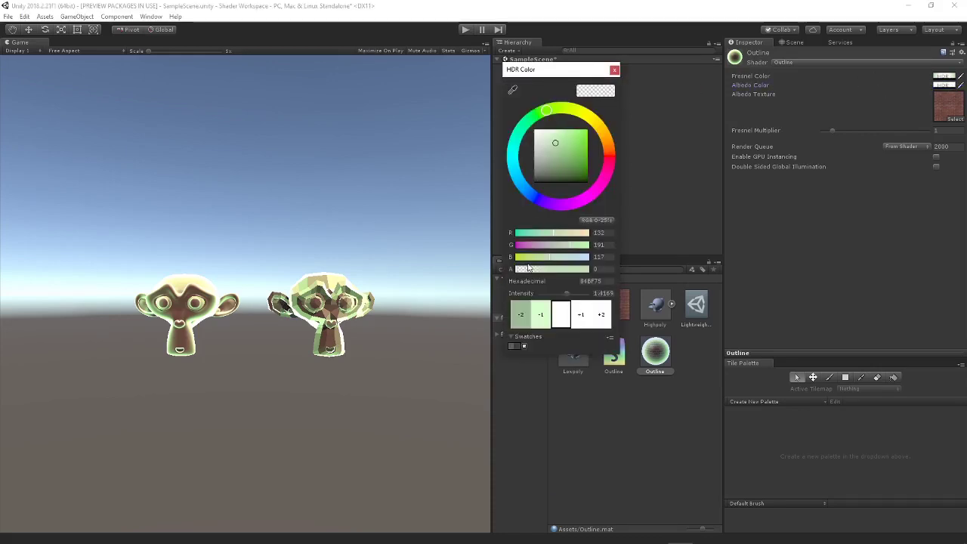
drag(534, 269, 633, 282)
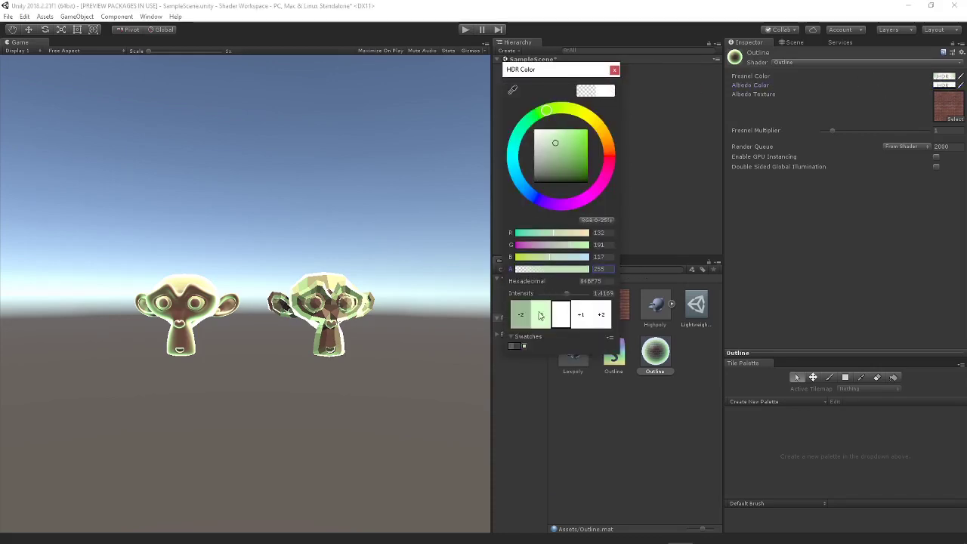
click(540, 314)
click(539, 315)
click(540, 315)
click(540, 315)
click(540, 315)
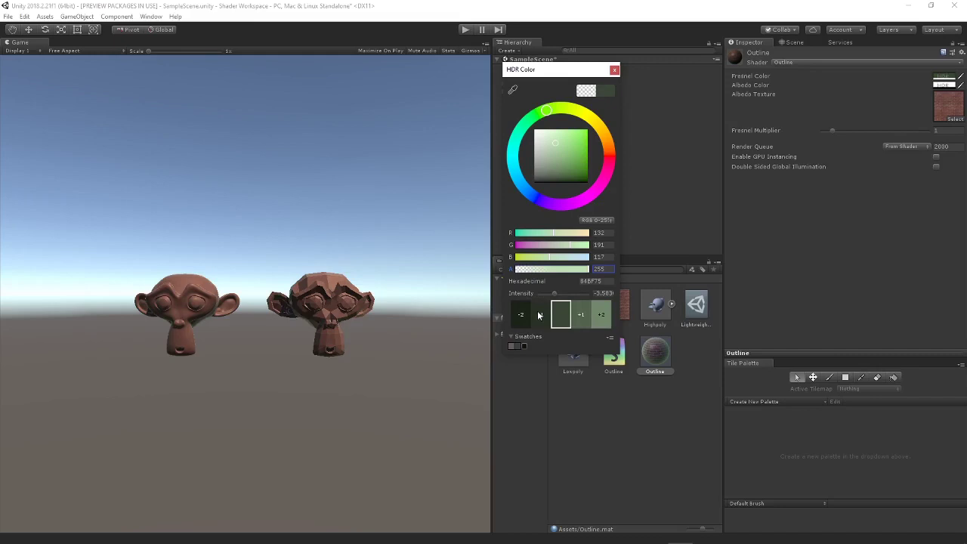
click(614, 70)
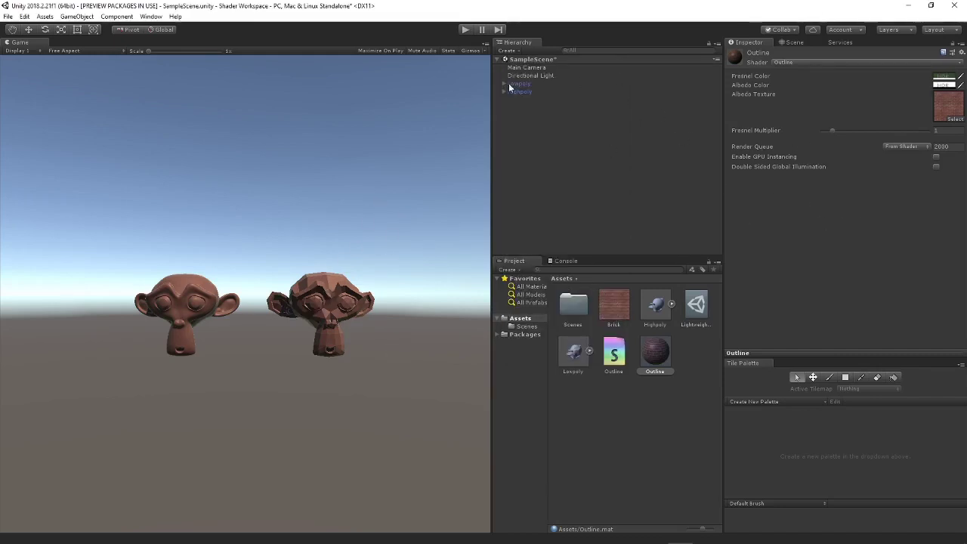
Step: Set the Outline material's Fresnel Color to pure white (FFFFFF)
click(940, 77)
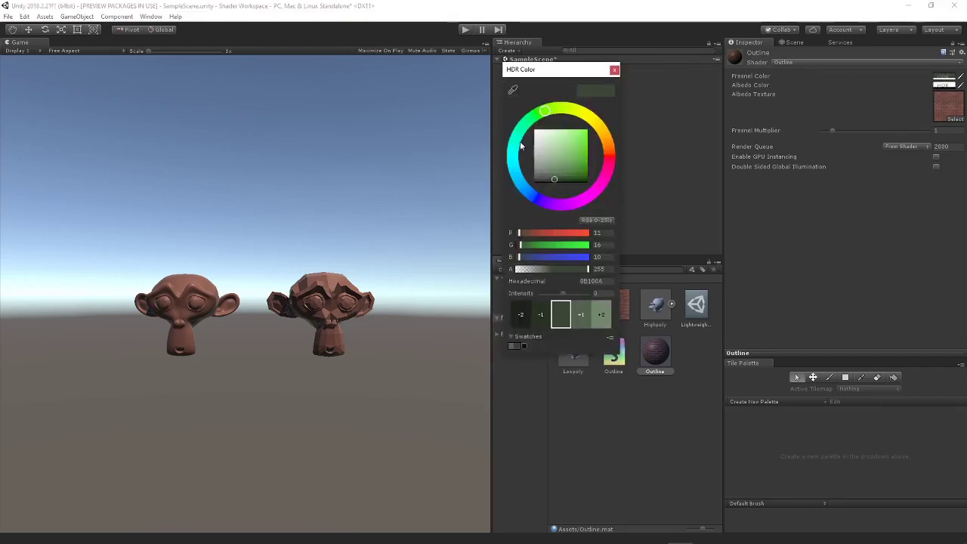
drag(609, 166, 583, 198)
drag(569, 163, 623, 202)
drag(533, 142, 534, 130)
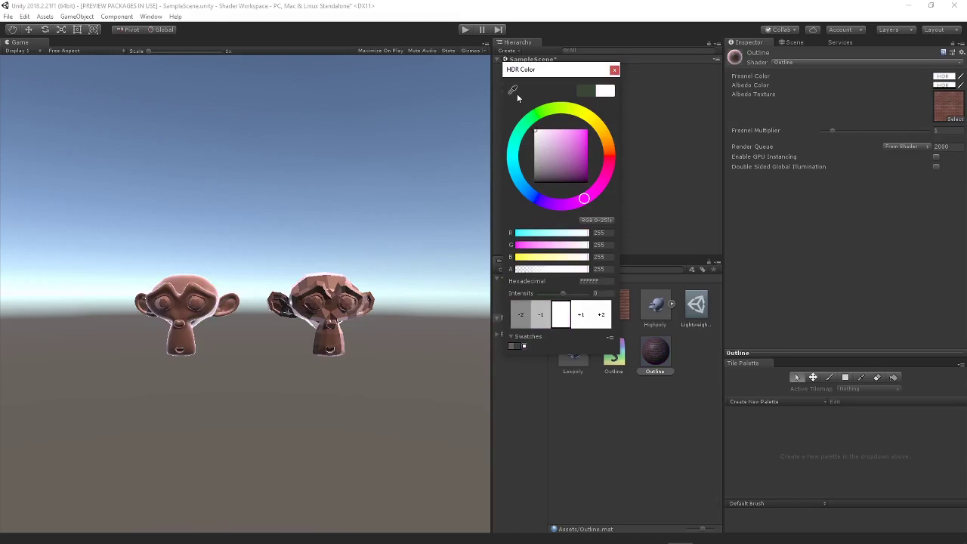
click(614, 70)
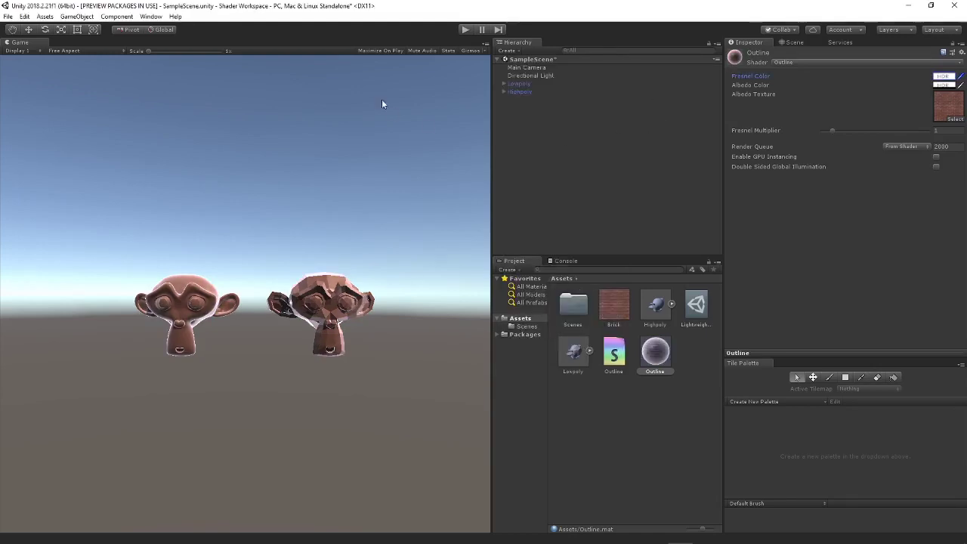
Step: Start the scene in Play mode
click(466, 29)
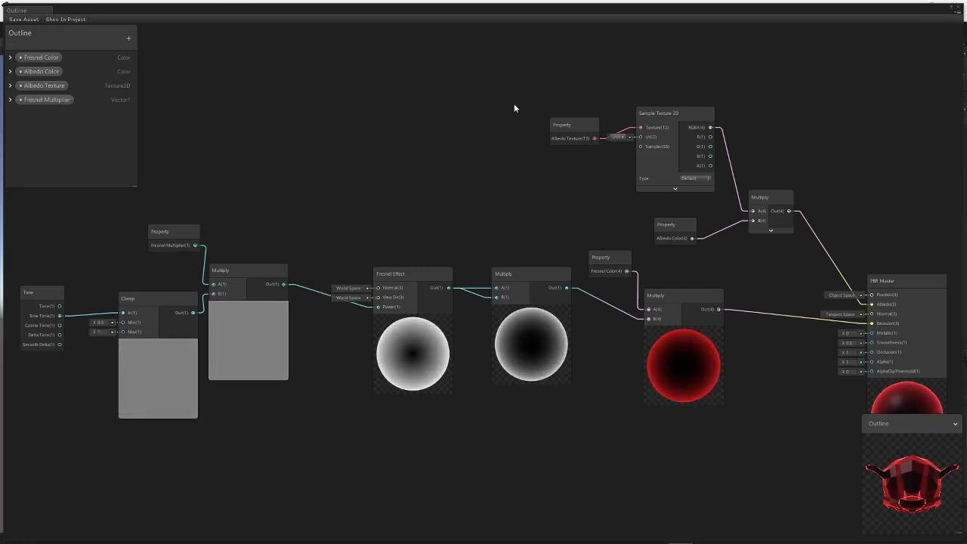
Step: Align the Clamp, Fresnel Multiplier, Multiply, Fresnel Effect and Fresnel Color nodes
drag(141, 296, 124, 281)
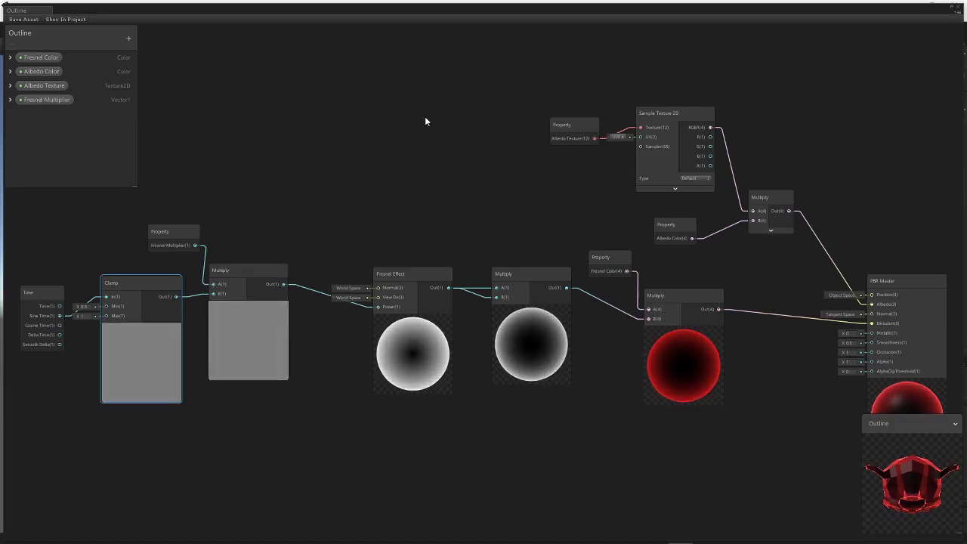
mouse_move(173, 239)
mouse_down()
mouse_move(161, 252)
mouse_move(173, 259)
mouse_move(160, 246)
mouse_up()
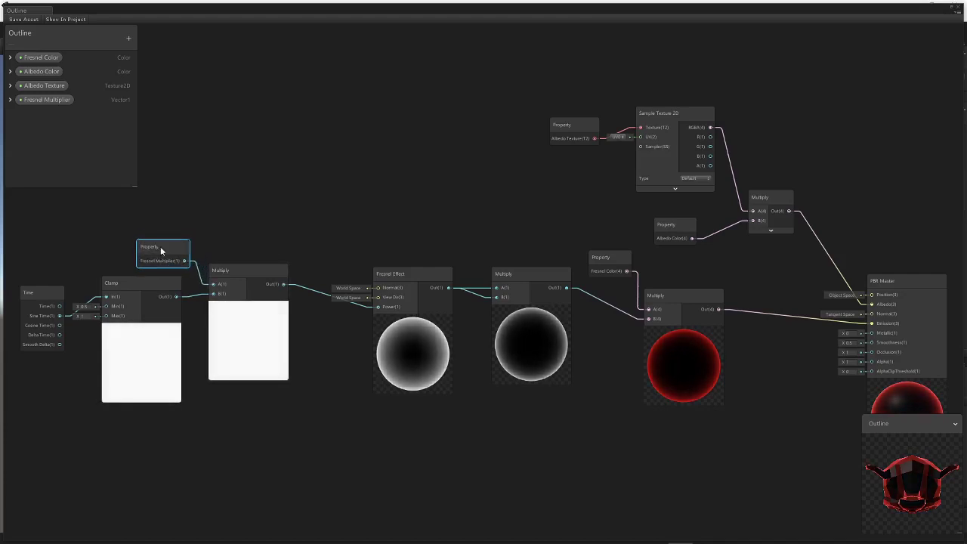
drag(213, 342, 230, 328)
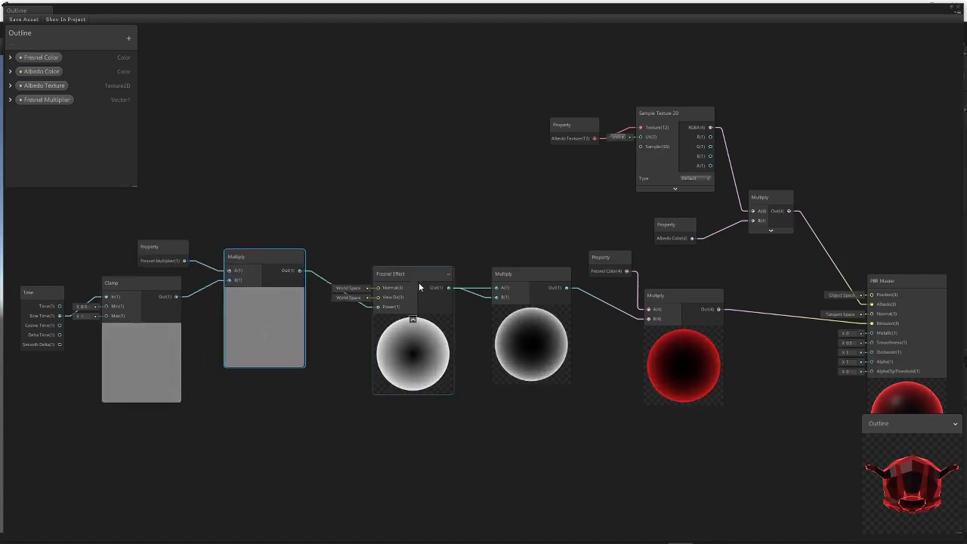
drag(418, 282, 406, 261)
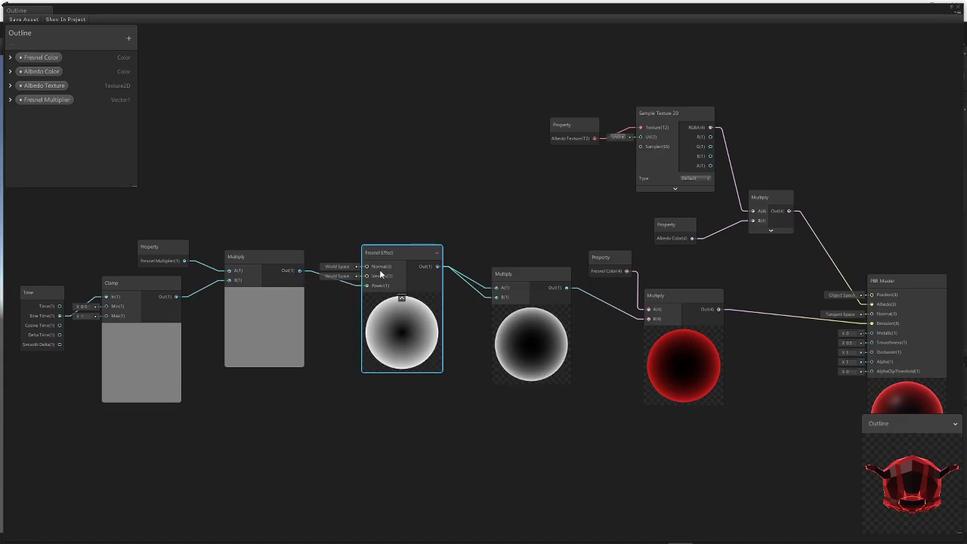
middle_drag(426, 209, 341, 134)
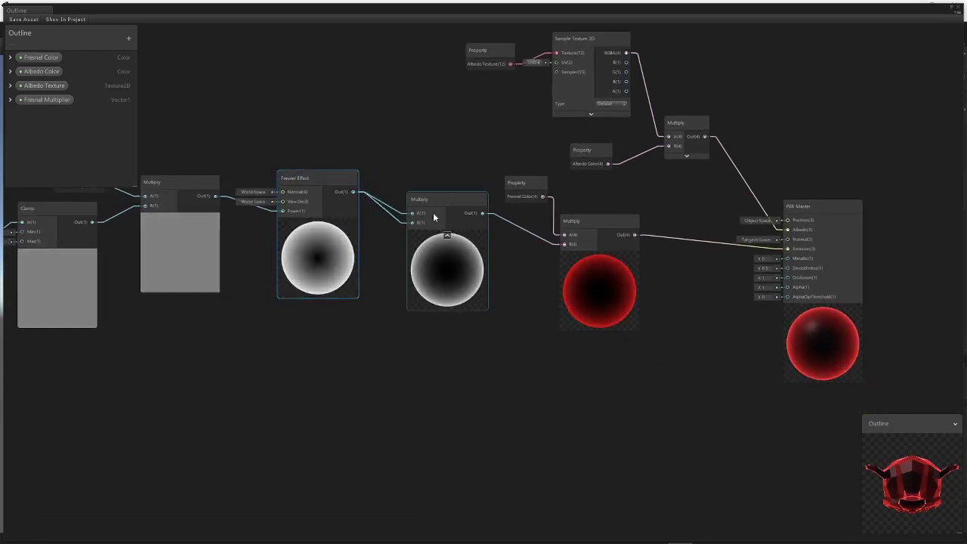
drag(444, 213, 436, 204)
middle_drag(515, 245, 465, 268)
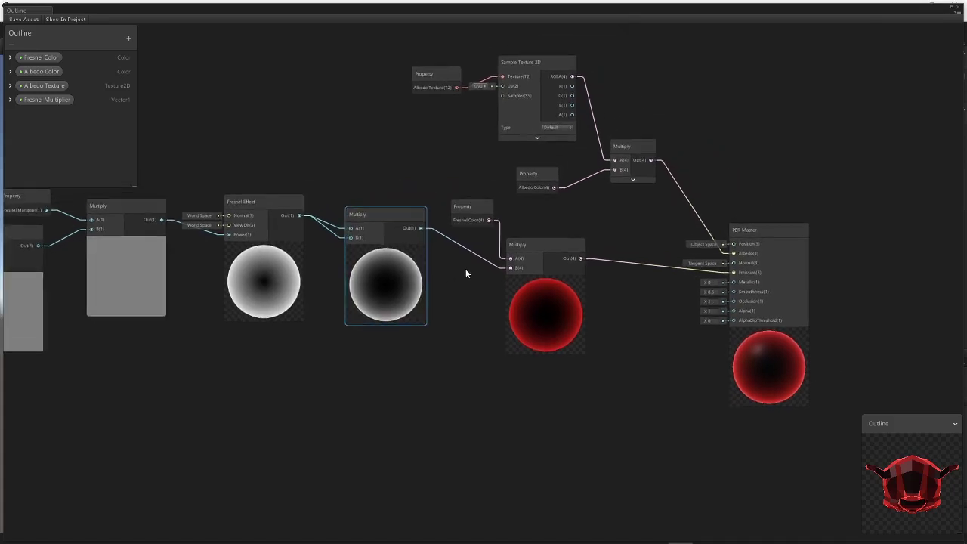
drag(468, 221, 458, 209)
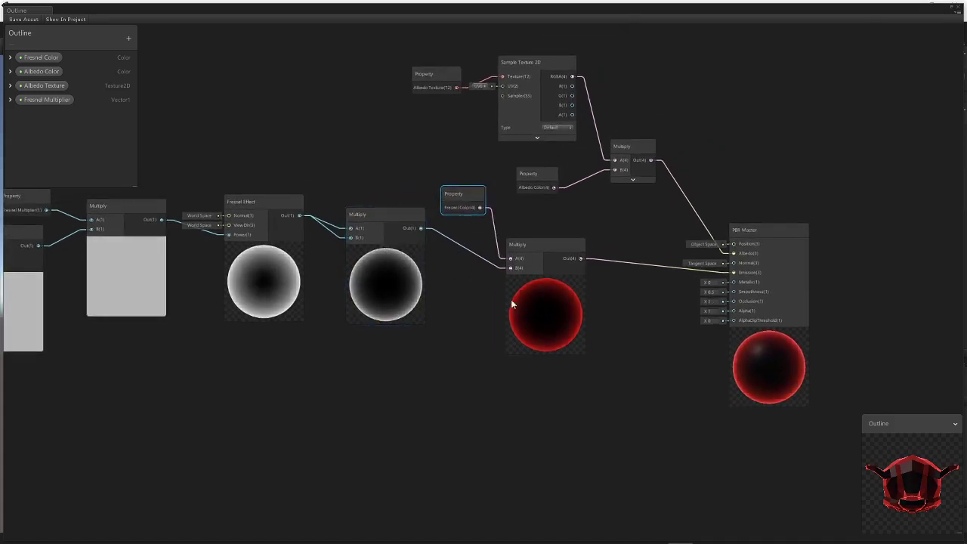
Step: Align the Albedo Texture, Sample Texture 2D, Albedo Color and albedo Multiply nodes, then close the graph
middle_drag(471, 244, 494, 296)
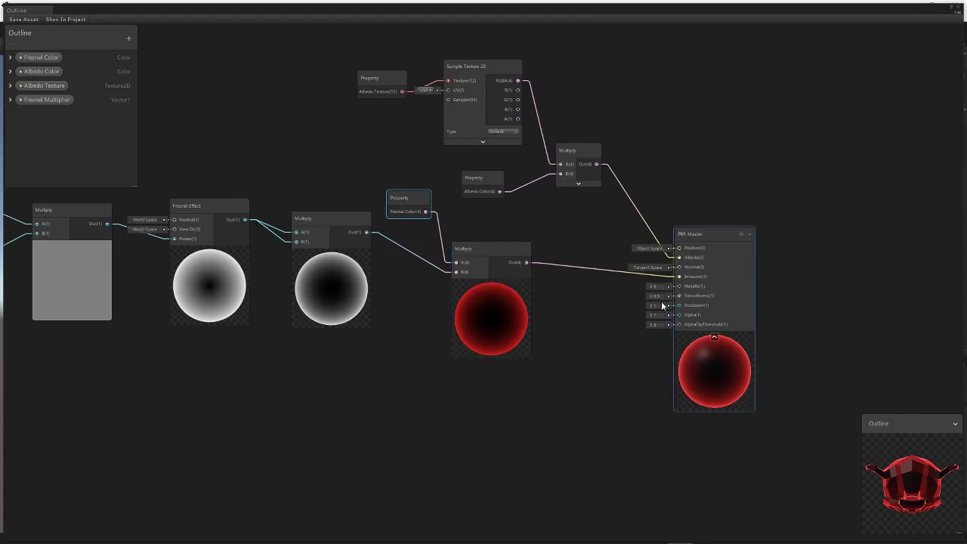
middle_drag(603, 193, 624, 264)
drag(399, 157, 387, 126)
drag(499, 157, 504, 134)
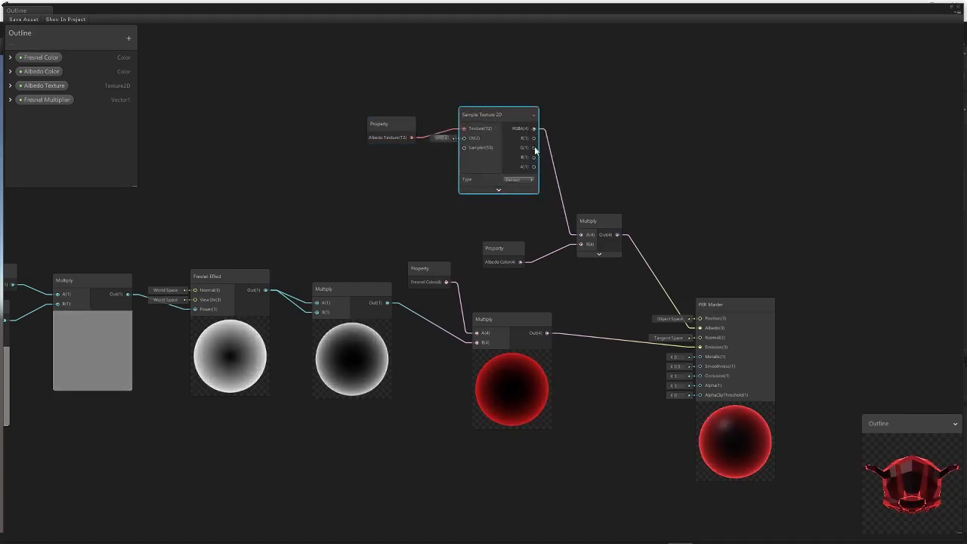
drag(494, 258, 521, 245)
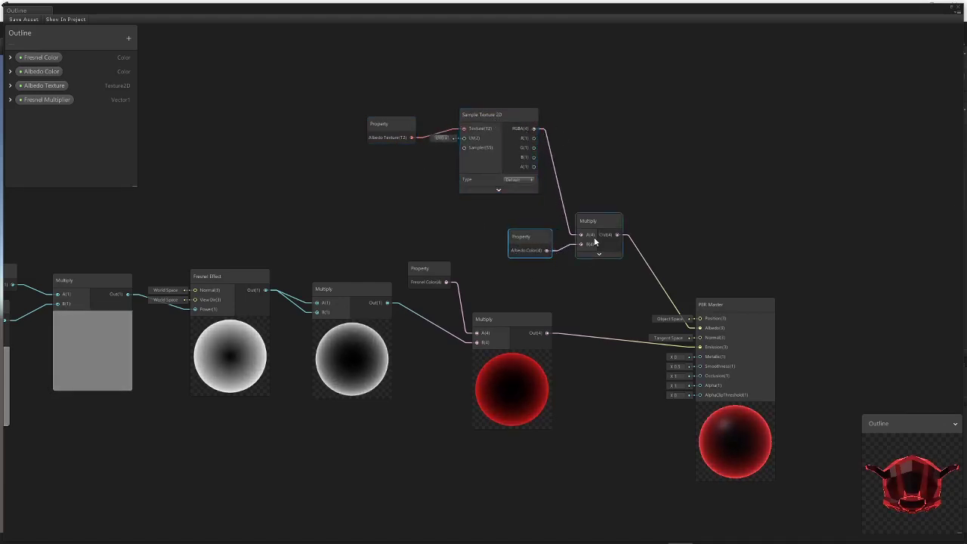
drag(595, 242, 598, 238)
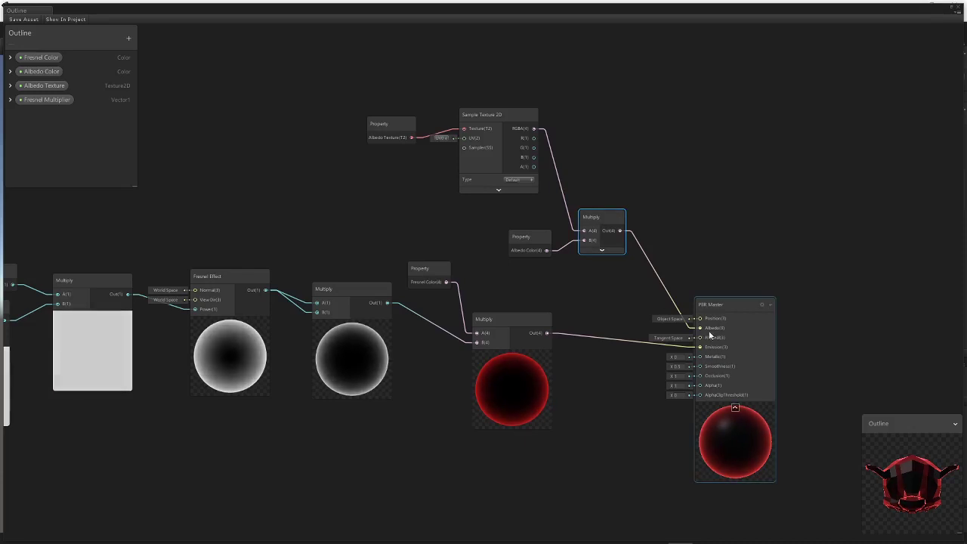
click(957, 9)
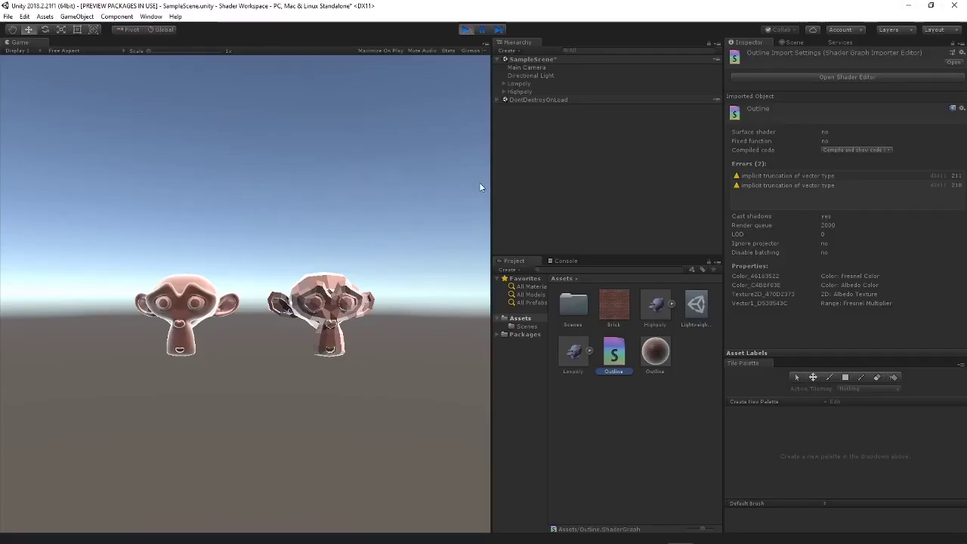
Step: Select the Outline material and drag its Fresnel Multiplier slider while the scene plays
click(654, 351)
drag(945, 125, 928, 130)
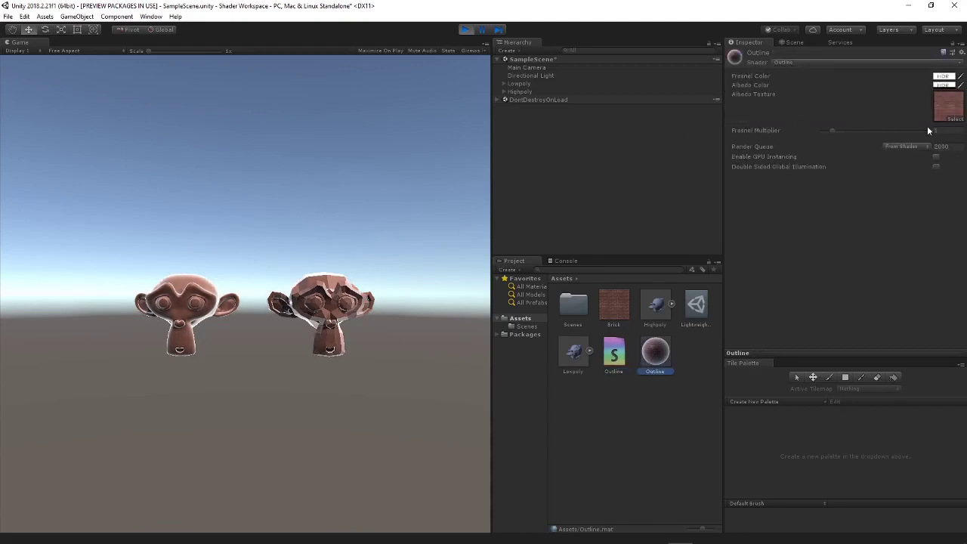